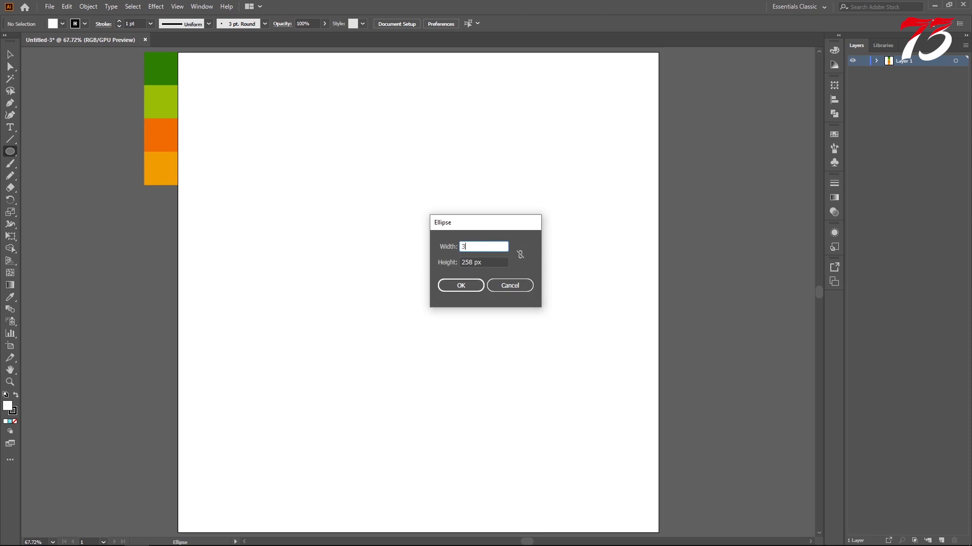
- Draw a 300 by 300 px circle on the artboard
type("00")
key("Tab")
type("300")
key("Return")
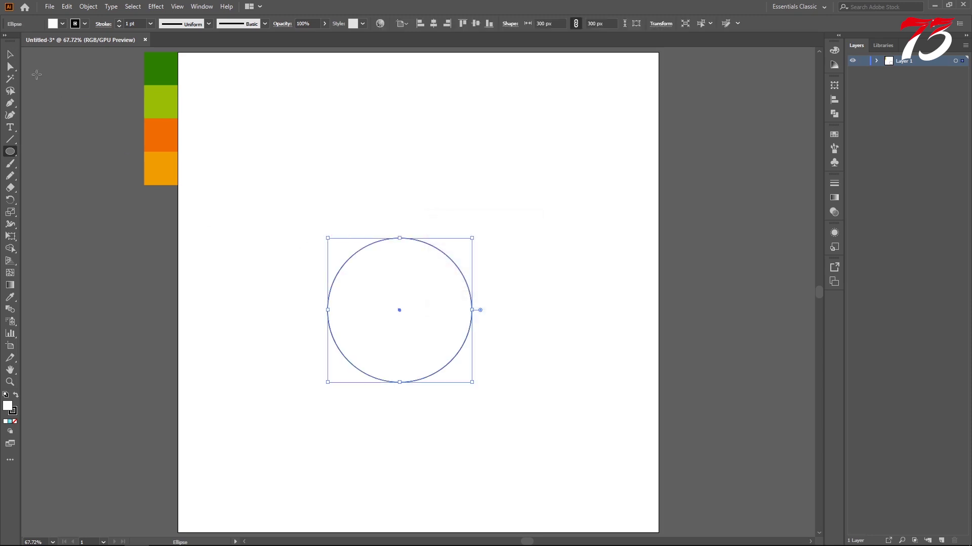
- Swap the circle's fill and stroke colours to give it a black fill and a white stroke
left_click(14, 57)
left_click(15, 396)
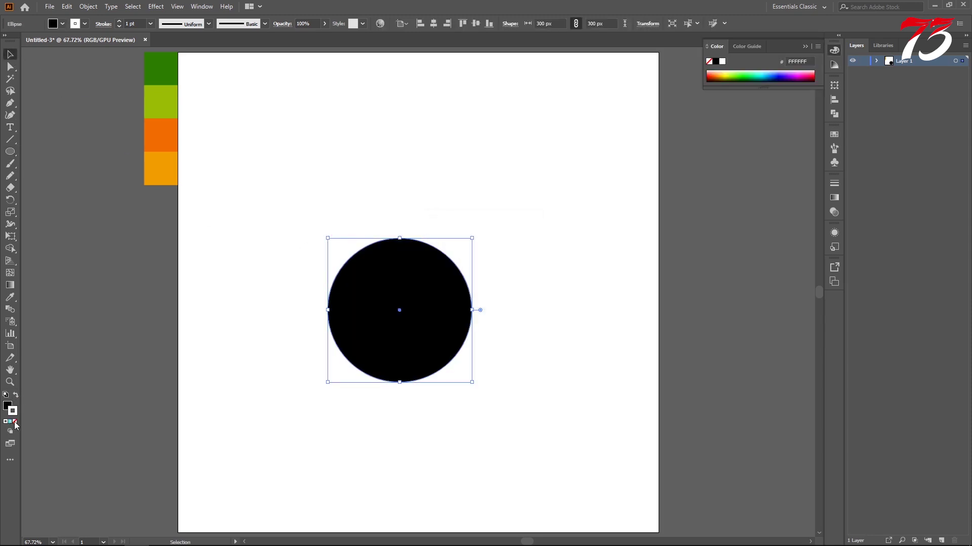
left_click(805, 47)
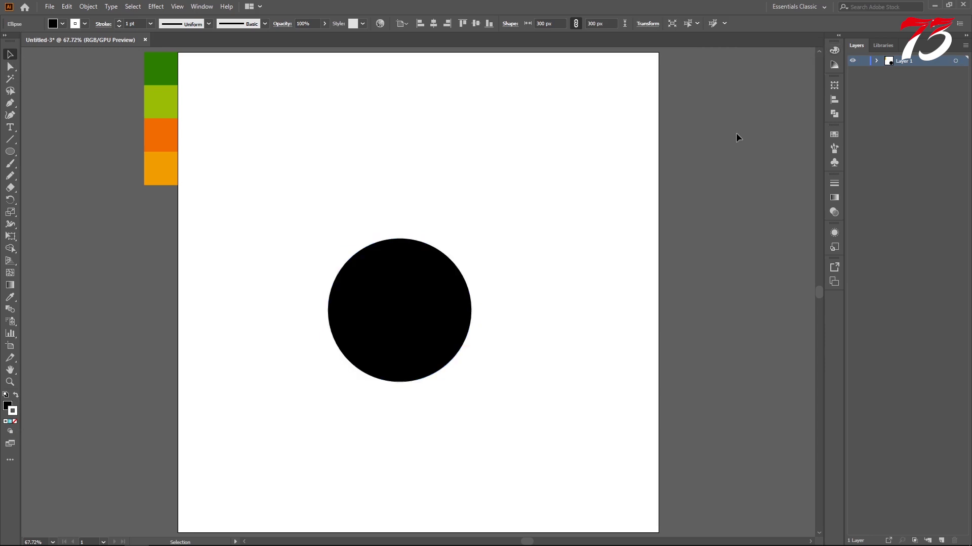
- Center the circle horizontally and vertically on the artboard
left_click(433, 24)
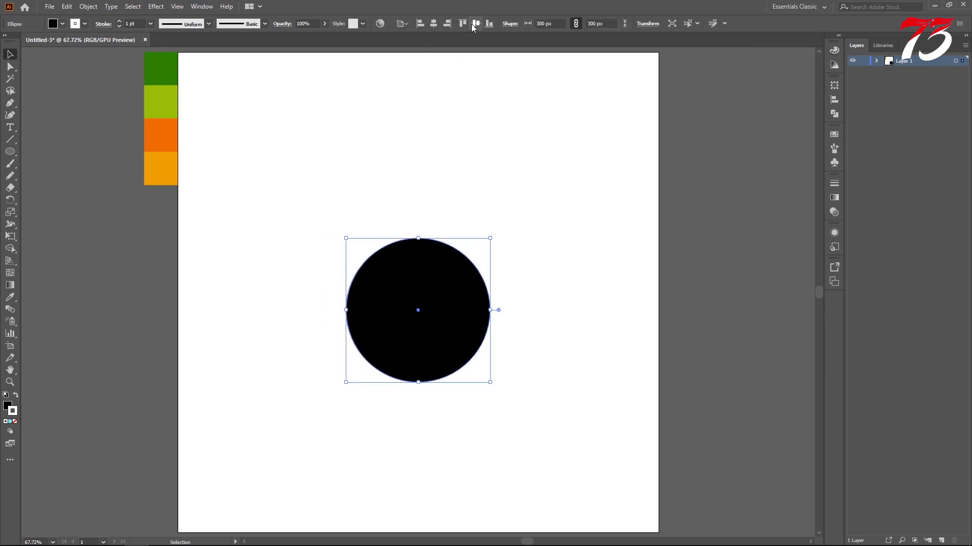
left_click(485, 24)
left_click(475, 23)
left_click(518, 126)
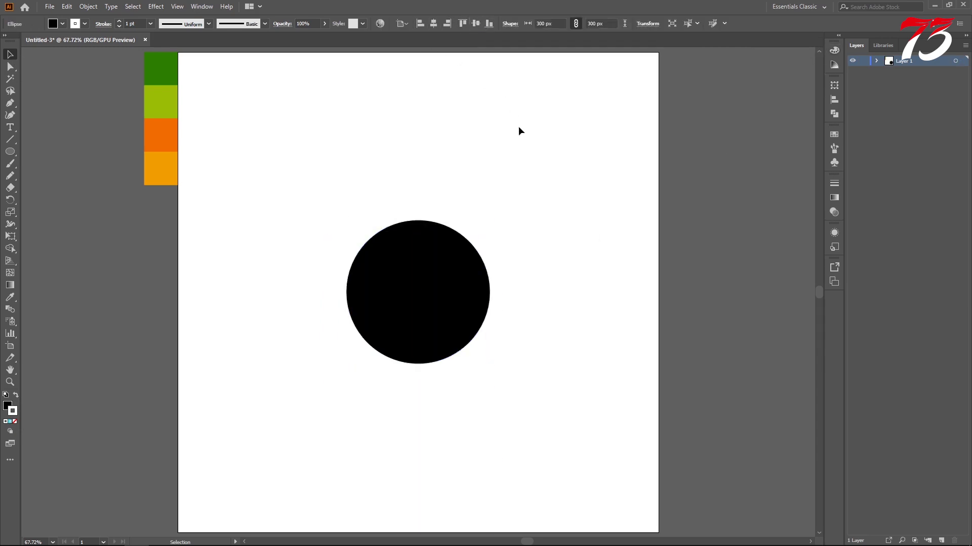
- Copy the black circle, and turn the original into a pie slice with an end angle of 30°
left_click(436, 269)
key("ctrl+equal")
key("ctrl+equal")
left_click(612, 236)
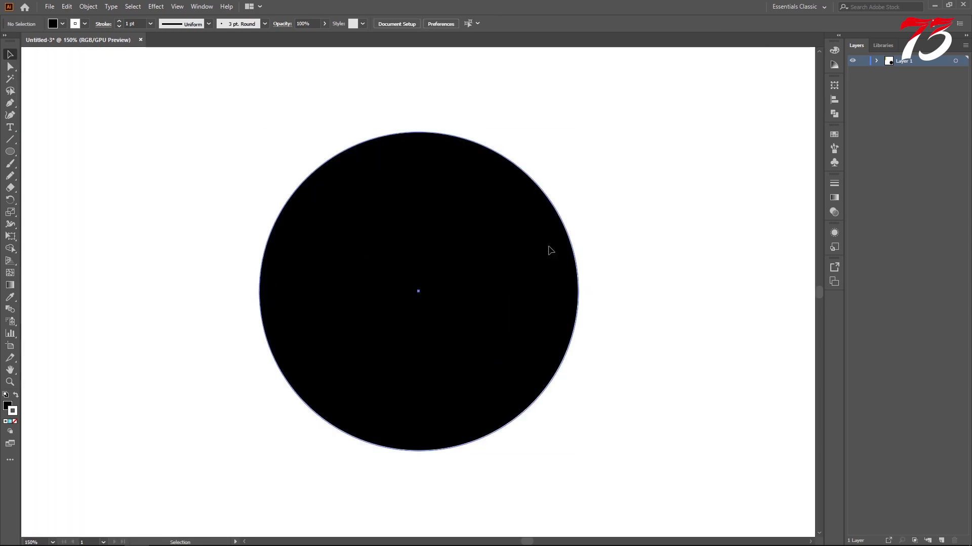
left_click(548, 244)
left_click(835, 86)
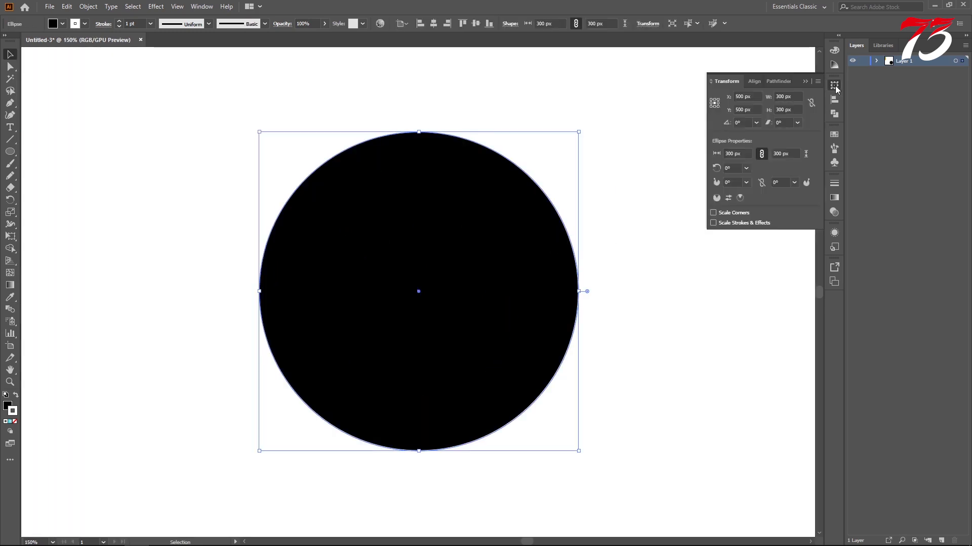
left_click(67, 7)
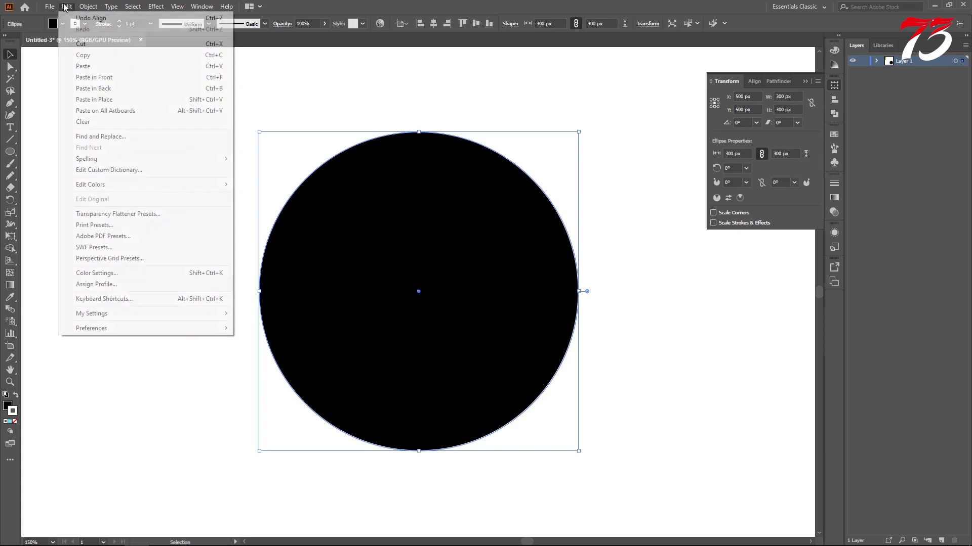
left_click(83, 55)
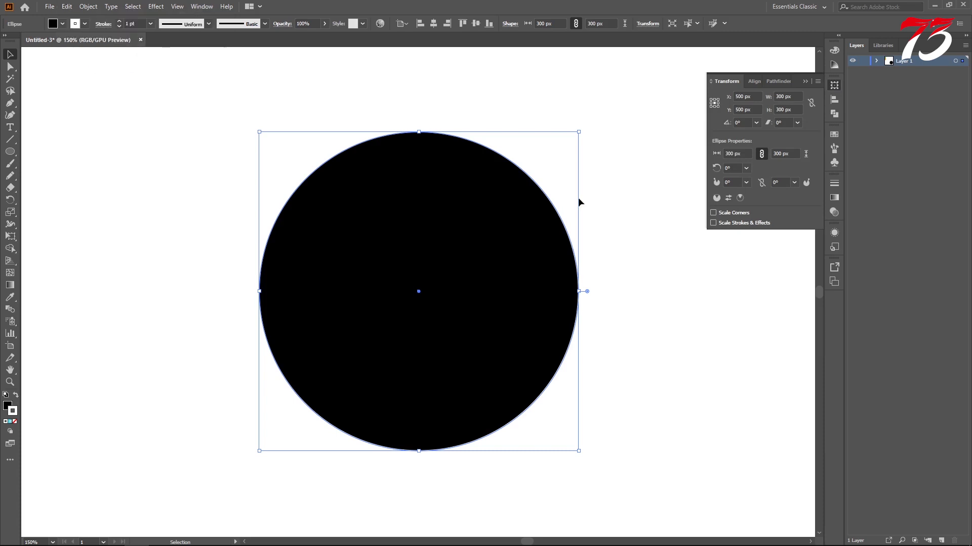
left_click(794, 183)
left_click(802, 206)
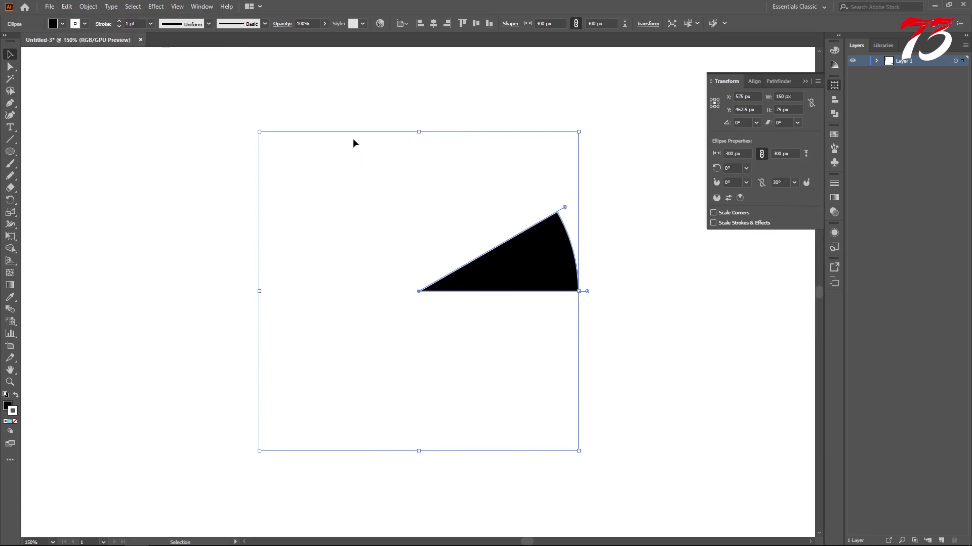
- Paste a copy of the circle in place and make it a pie slice from 30° to 60°
left_click(67, 6)
left_click(96, 98)
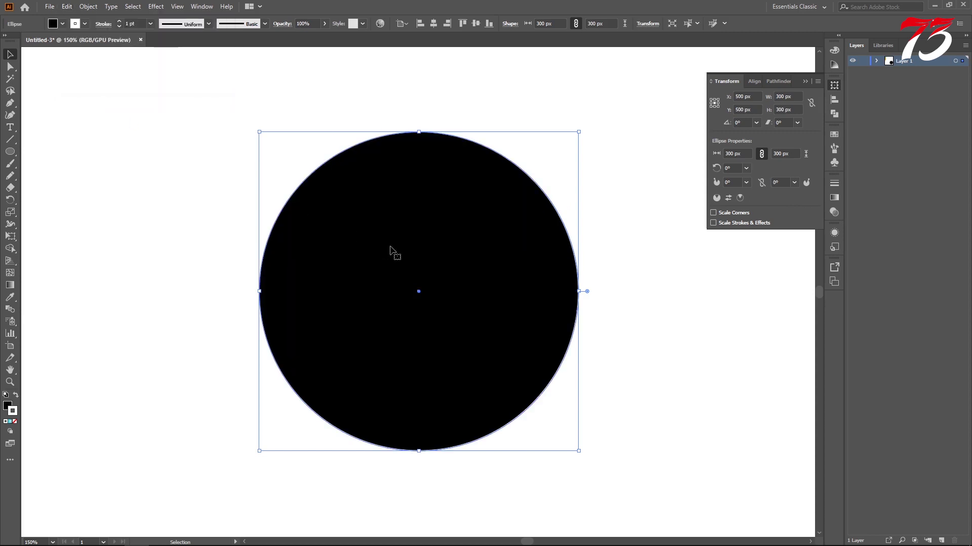
left_click(794, 183)
left_click(805, 225)
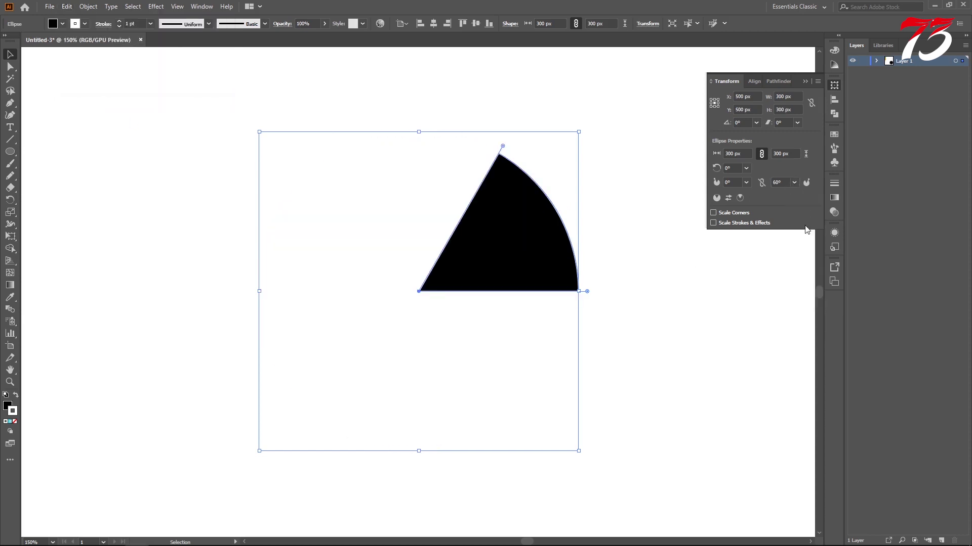
left_click(745, 183)
left_click(759, 206)
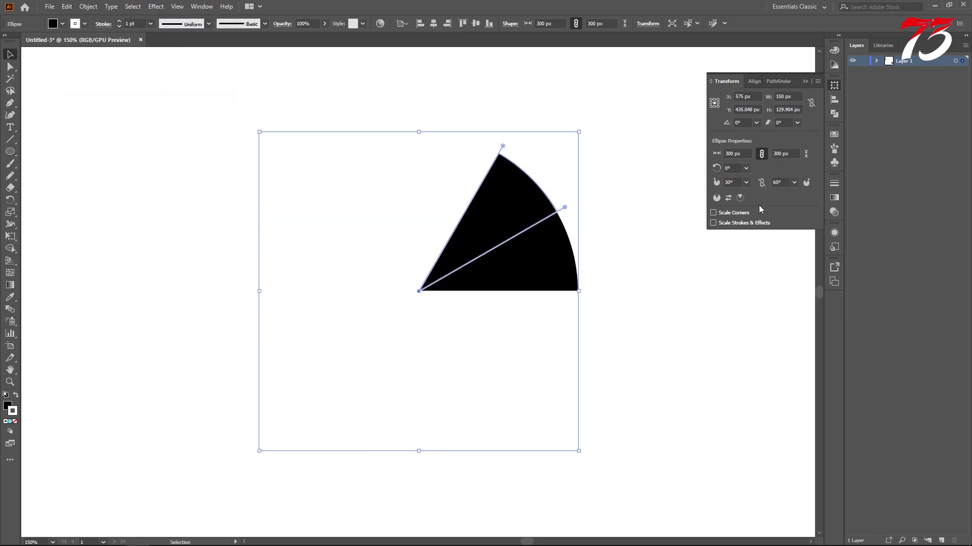
left_click(622, 234)
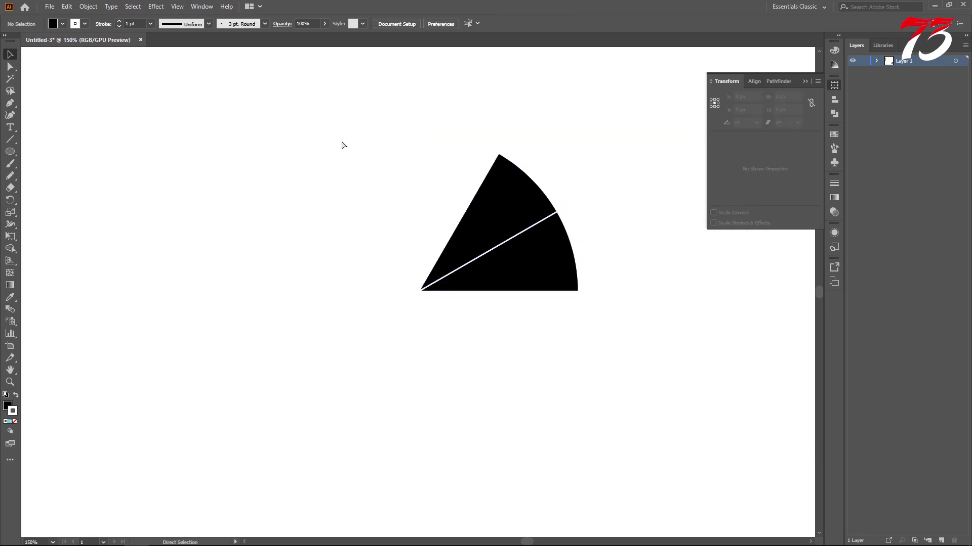
key("ctrl+y")
key("ctrl+y")
- Paste another circle copy in place and make it a pie slice from 60° to 90°
left_click(67, 7)
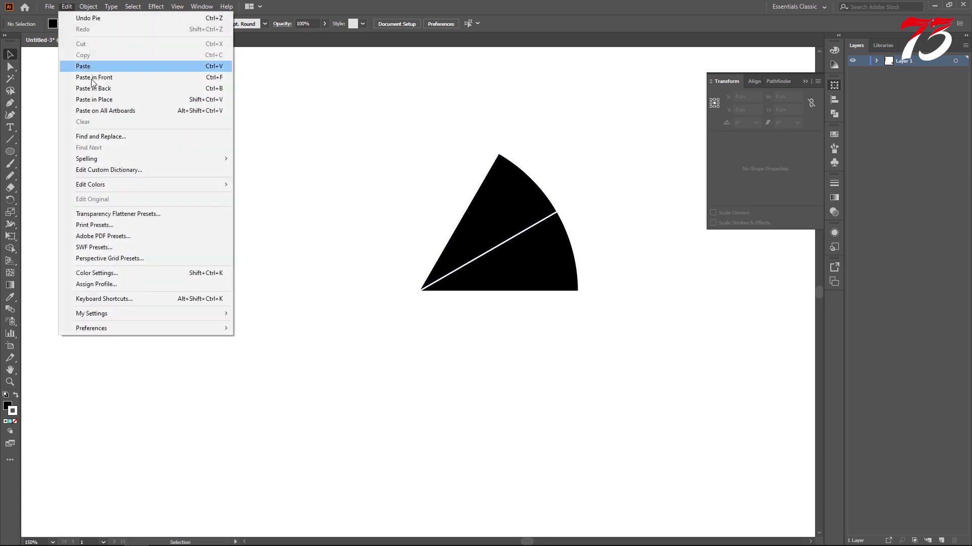
left_click(99, 100)
left_click(796, 183)
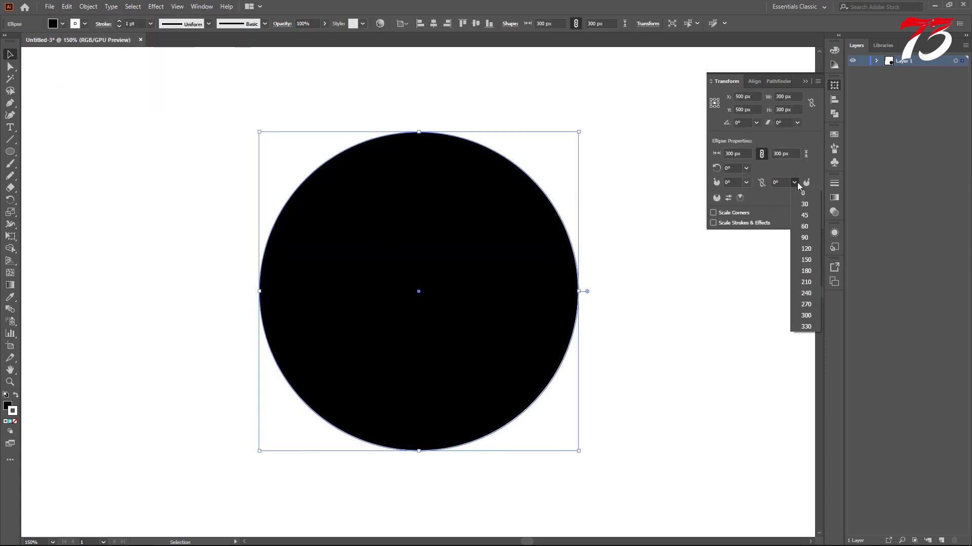
left_click(805, 237)
left_click(747, 182)
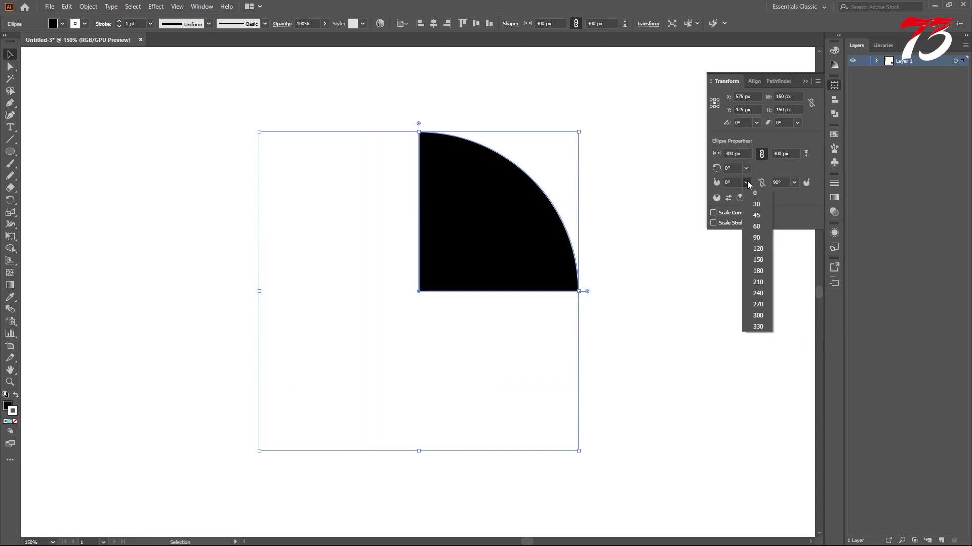
left_click(757, 226)
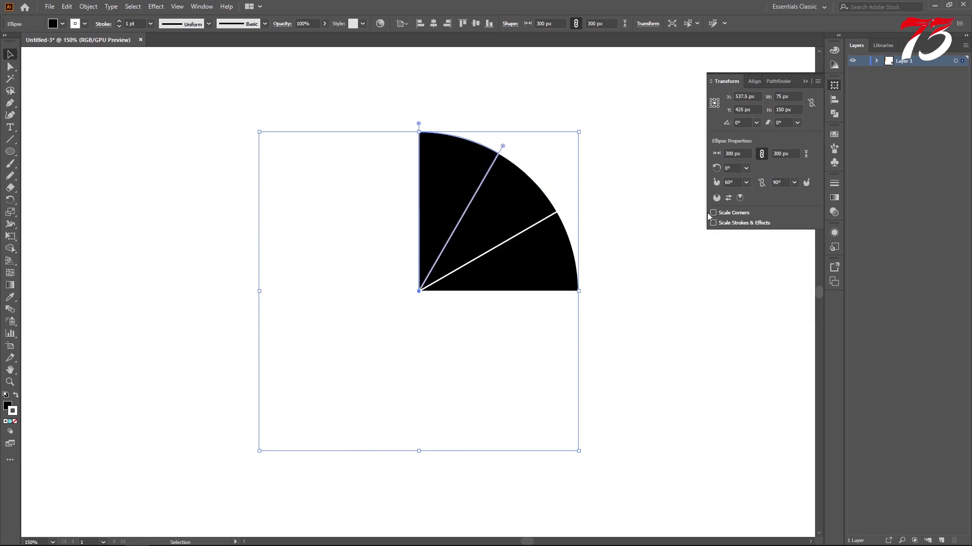
- Add another circle copy in place and make it a pie slice from 90° to 120°
key("ctrl+z")
key("ctrl+z")
left_click(794, 182)
left_click(805, 248)
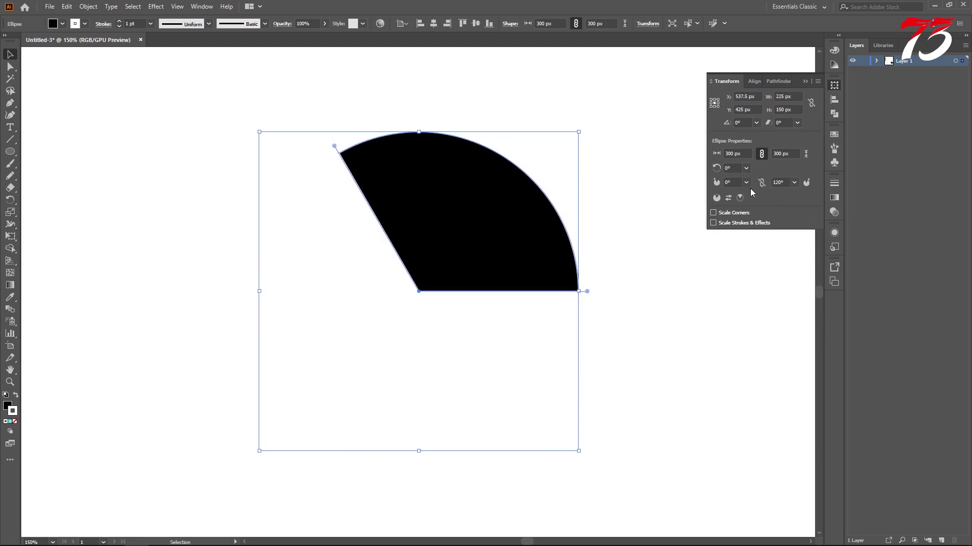
left_click(746, 182)
left_click(762, 236)
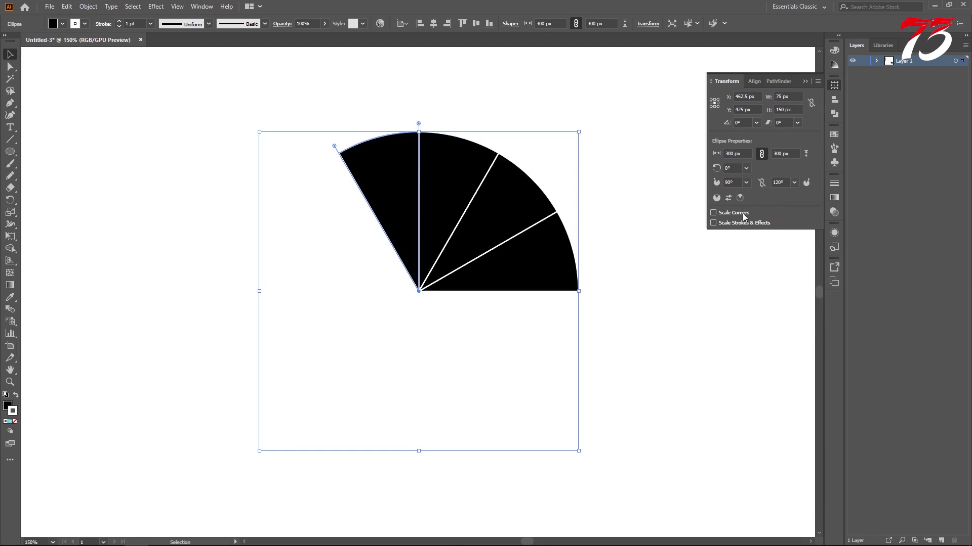
- Add another circle copy in place and make it a pie slice from 120° to 150°
key("ctrl+z")
key("ctrl+z")
left_click(794, 182)
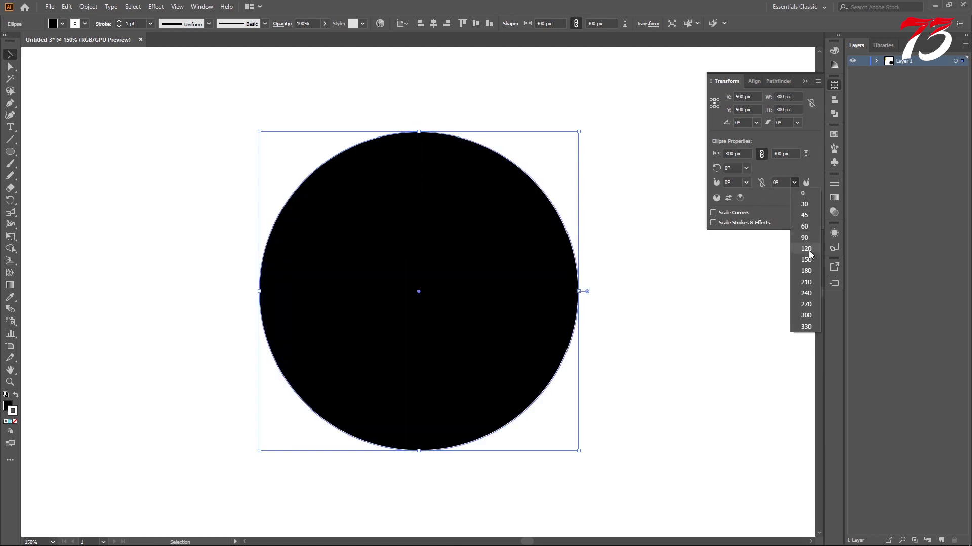
left_click(804, 255)
left_click(745, 183)
left_click(758, 244)
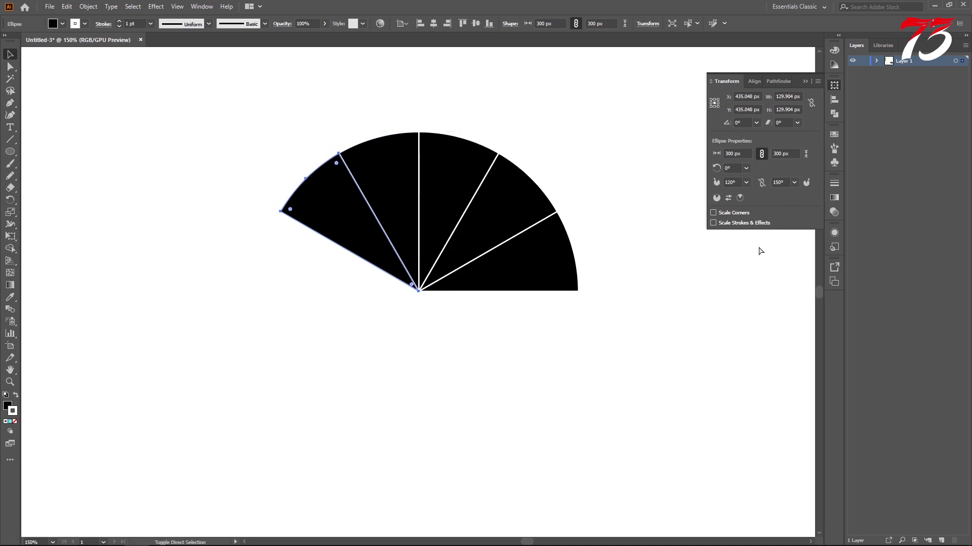
- Complete the half circle with one more circle copy in place, set as a pie slice from 150° to 180°
key("ctrl+z")
key("ctrl+z")
left_click(794, 183)
left_click(808, 275)
left_click(746, 182)
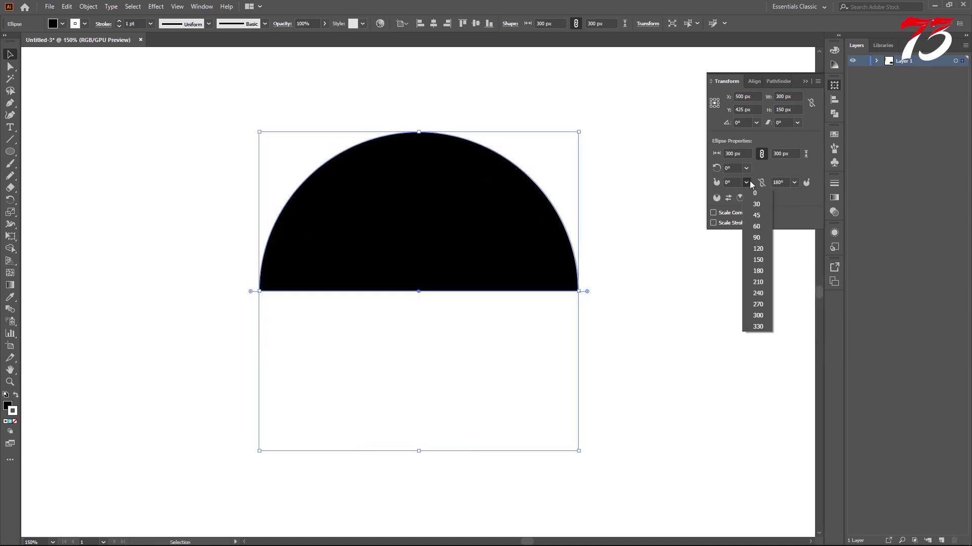
left_click(758, 248)
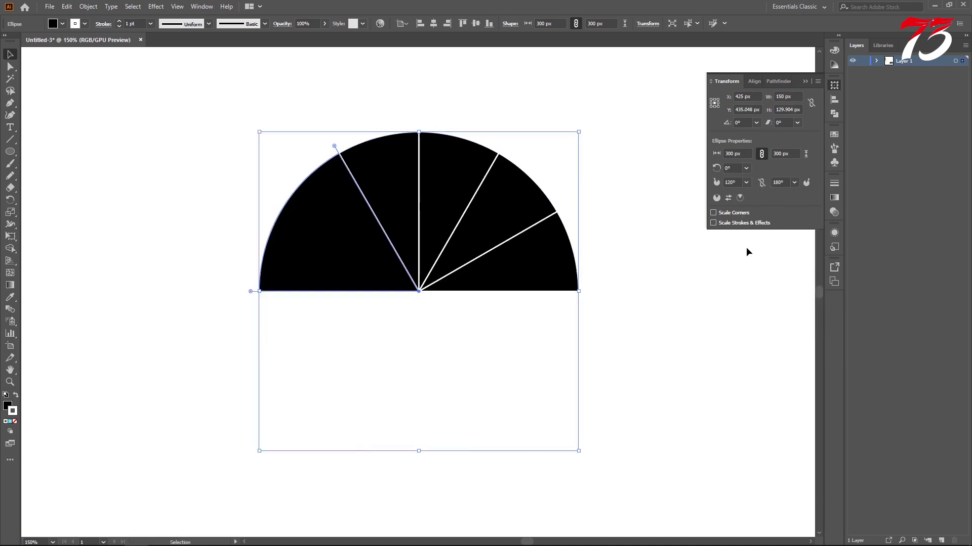
key("ctrl+z")
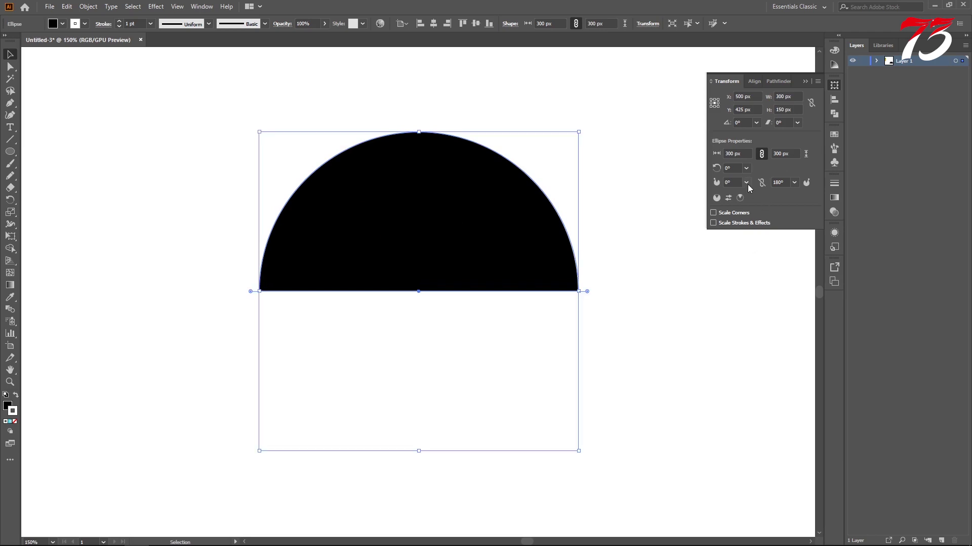
left_click(745, 182)
left_click(754, 265)
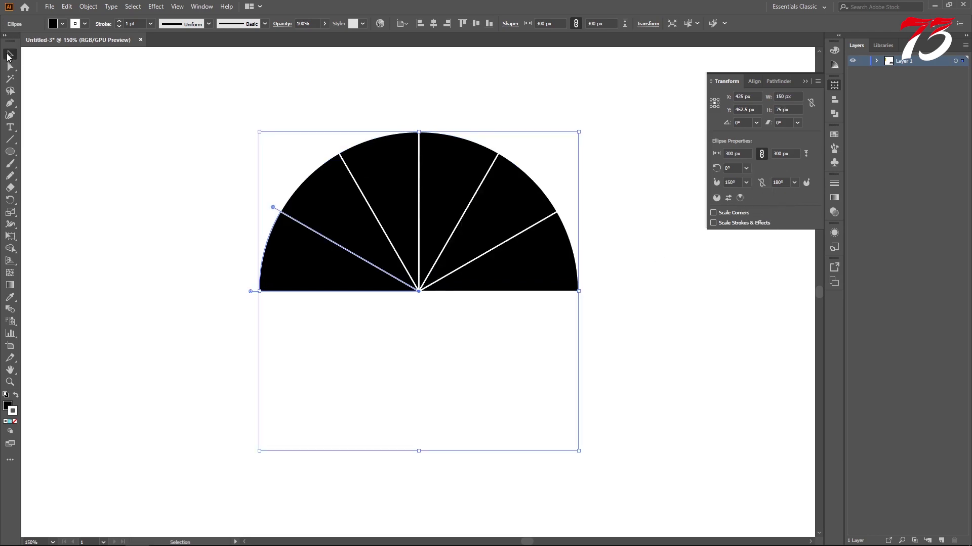
left_click(804, 82)
left_click(676, 143)
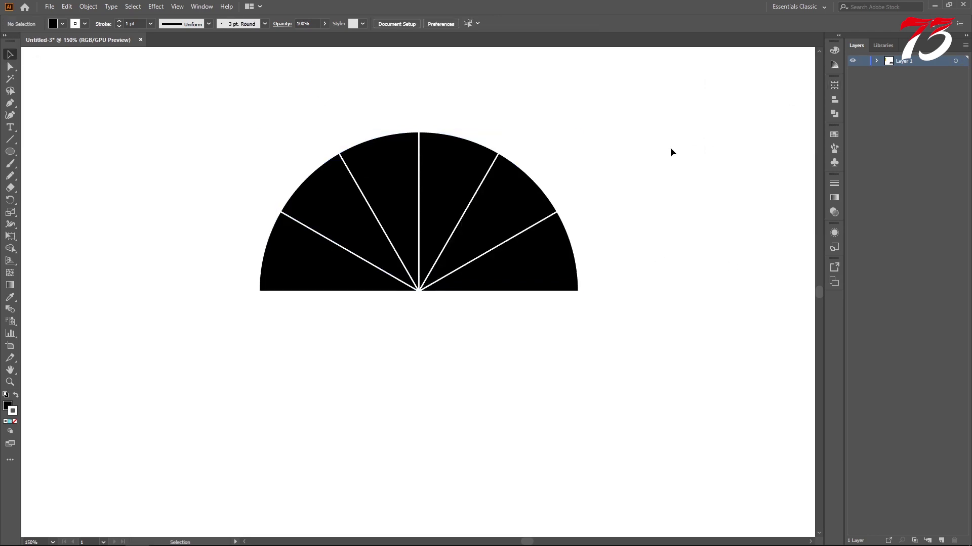
- Try to make a copy of all six ungrouped slices reflected across the horizontal axis
key("ctrl+1")
left_click_drag(275, 172, 527, 304)
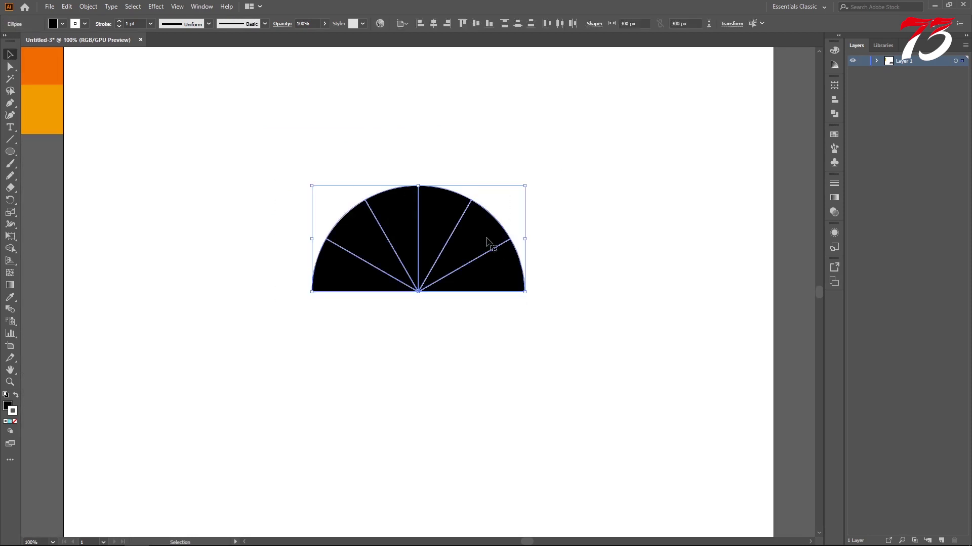
right_click(487, 238)
mouse_move(521, 384)
left_click(619, 422)
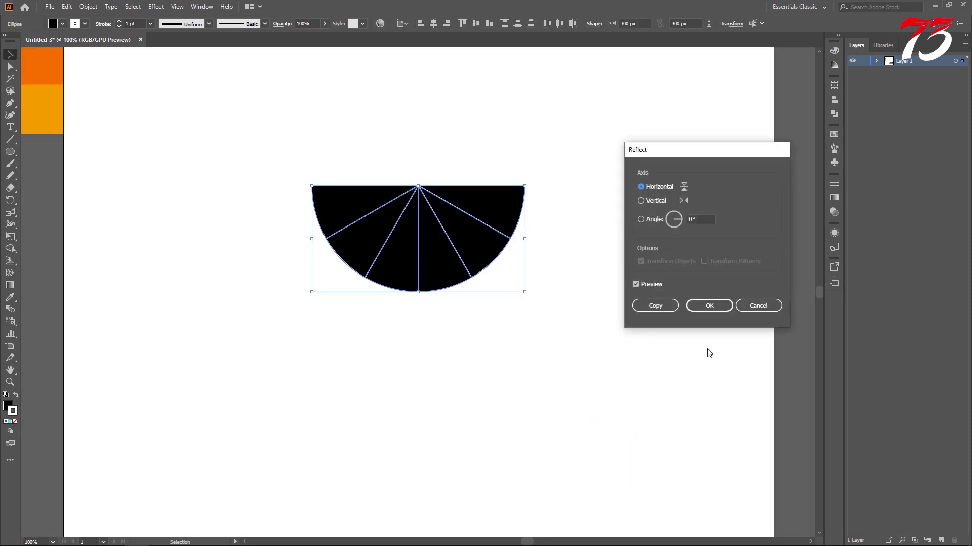
left_click(647, 284)
left_click(647, 306)
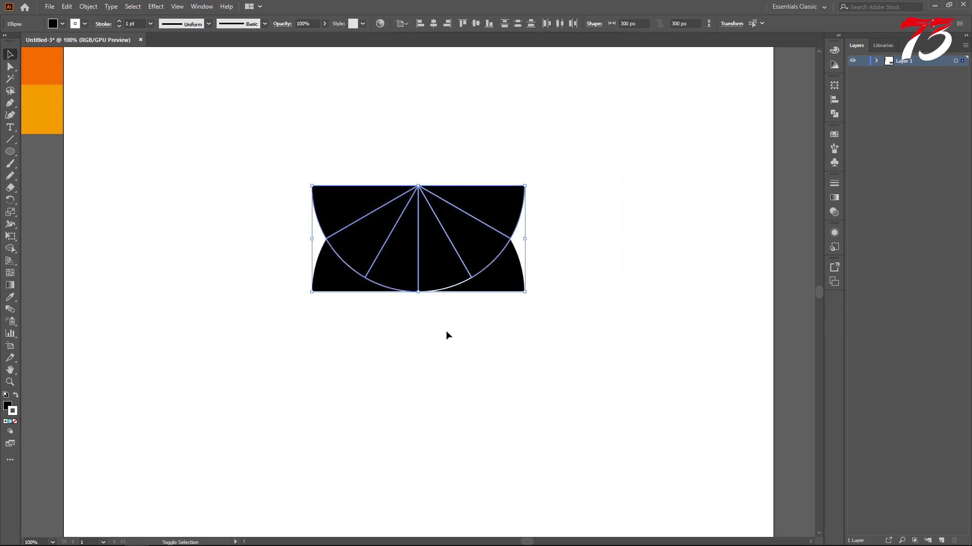
- Try to move the reflected slices down, and undo the reflected copy
left_click_drag(434, 260, 445, 342)
key("ctrl+z")
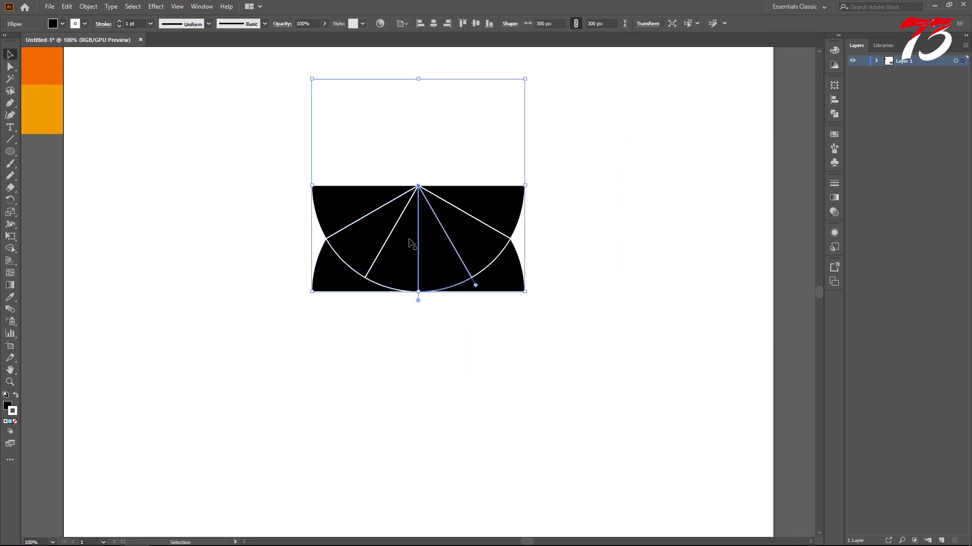
left_click_drag(291, 155, 533, 190)
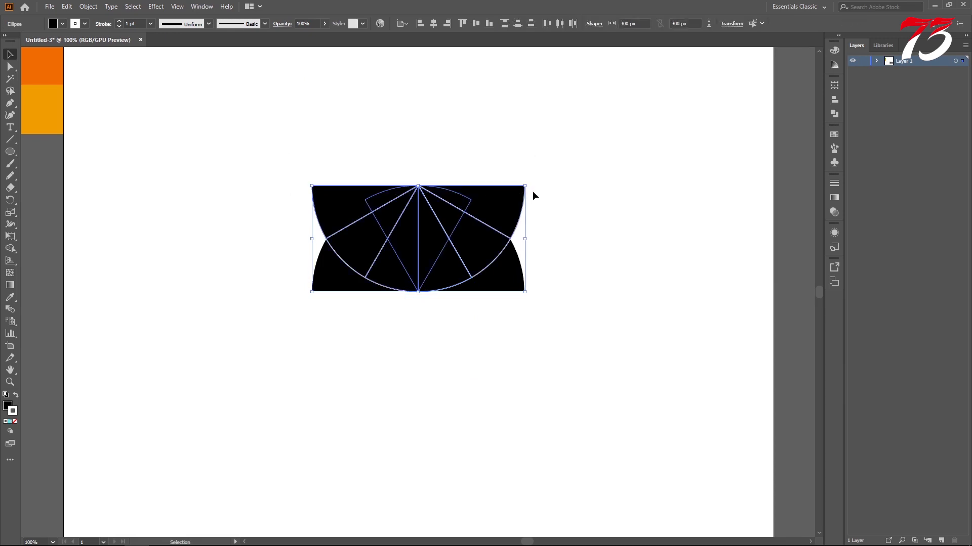
left_click(575, 221)
key("ctrl+z")
- Group the six slices and create a copy of the group reflected across the horizontal axis
right_click(443, 237)
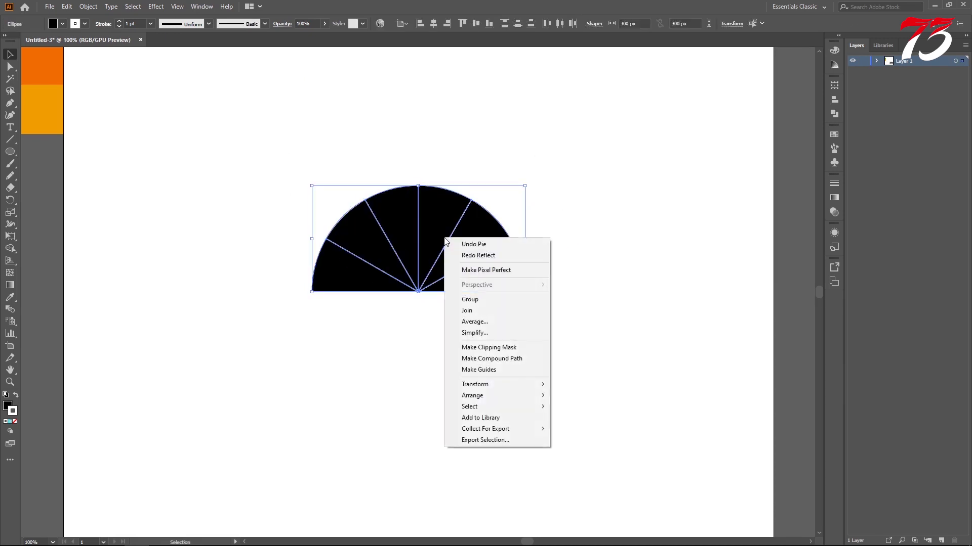
left_click(469, 296)
right_click(456, 245)
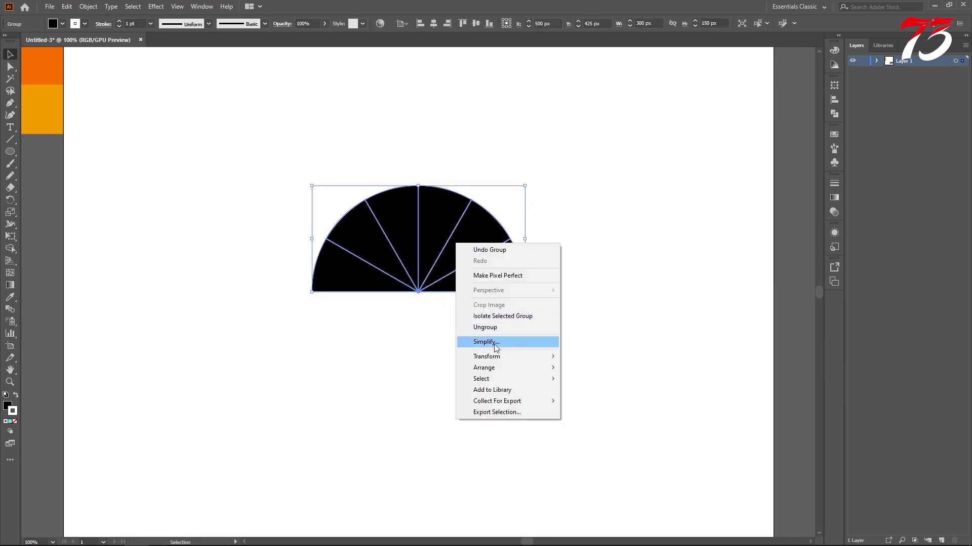
mouse_move(511, 356)
left_click(592, 392)
left_click(665, 301)
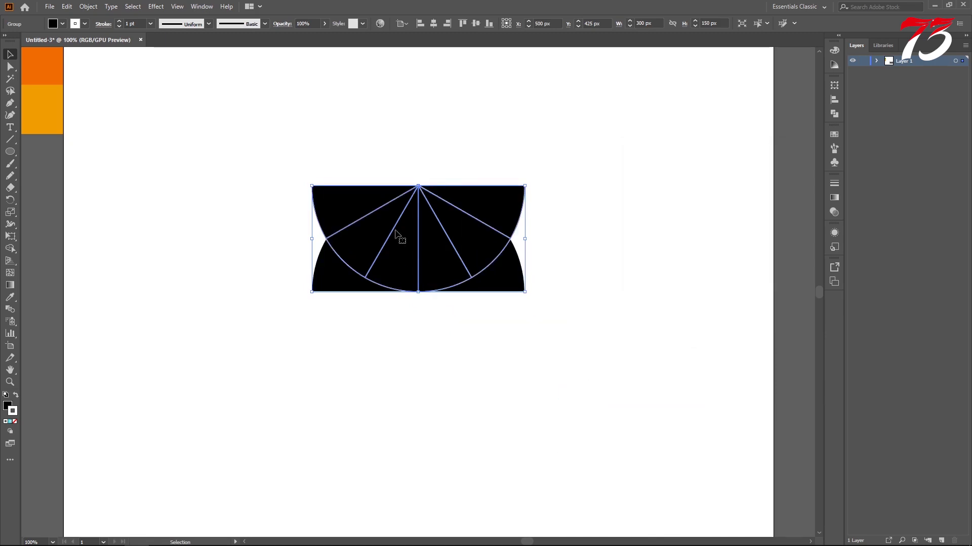
- Move the reflected slice group down so its straight edge meets the upper half and completes the circle
left_click_drag(399, 234, 407, 336)
key("ctrl+z")
left_click_drag(434, 277, 443, 348)
left_click(612, 342)
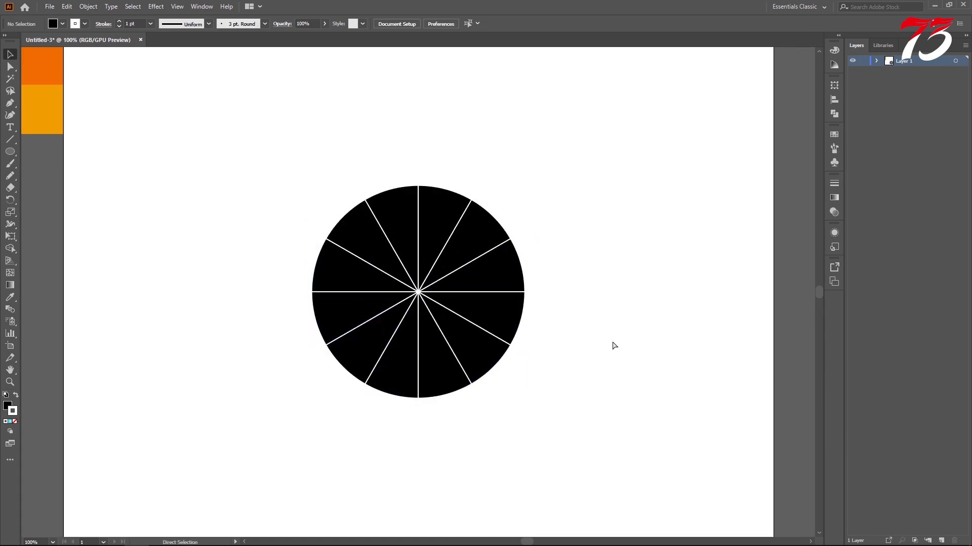
- Examine in outline view how the slice edges meet at the circle's centre, and return to the colour preview
key("ctrl+y")
key("ctrl+plus")
key("ctrl+plus")
key("ctrl+plus")
key("ctrl+plus")
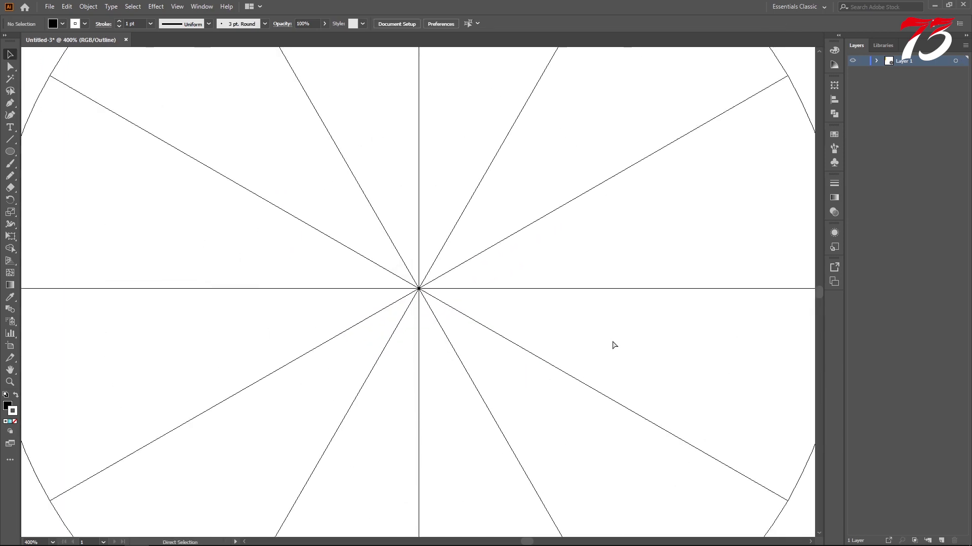
key("ctrl+minus")
key("ctrl+minus")
key("ctrl+minus")
key("ctrl+minus")
key("ctrl+minus")
key("ctrl+y")
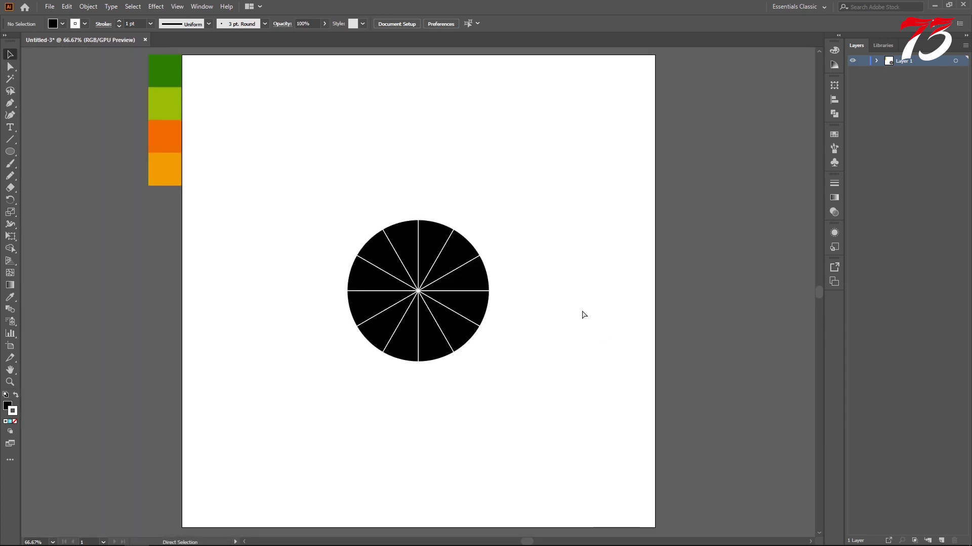
- Set the stroke weight of all twelve slices to 10 pt
left_click_drag(296, 177, 364, 294)
left_click(119, 22)
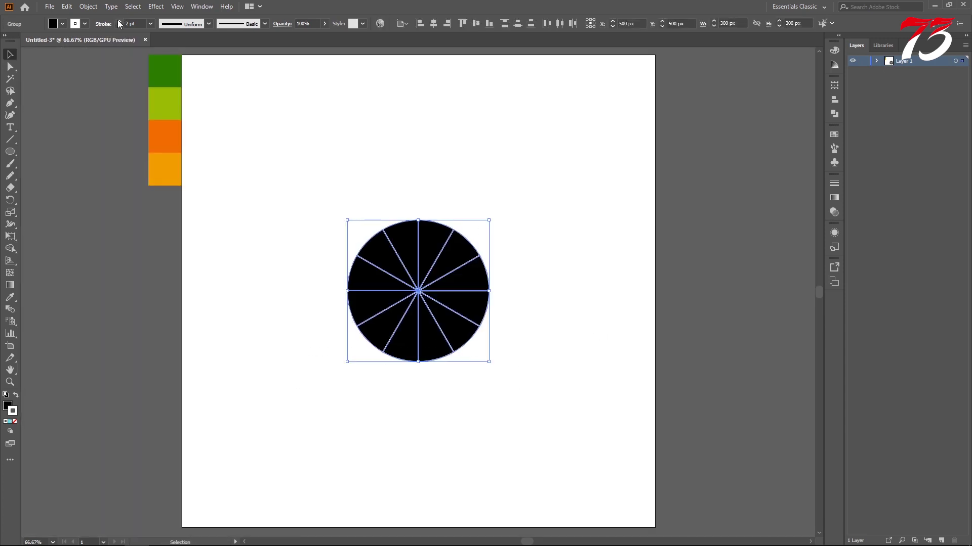
left_click(119, 21)
left_click(119, 22)
left_click(118, 22)
left_click_drag(138, 24, 103, 23)
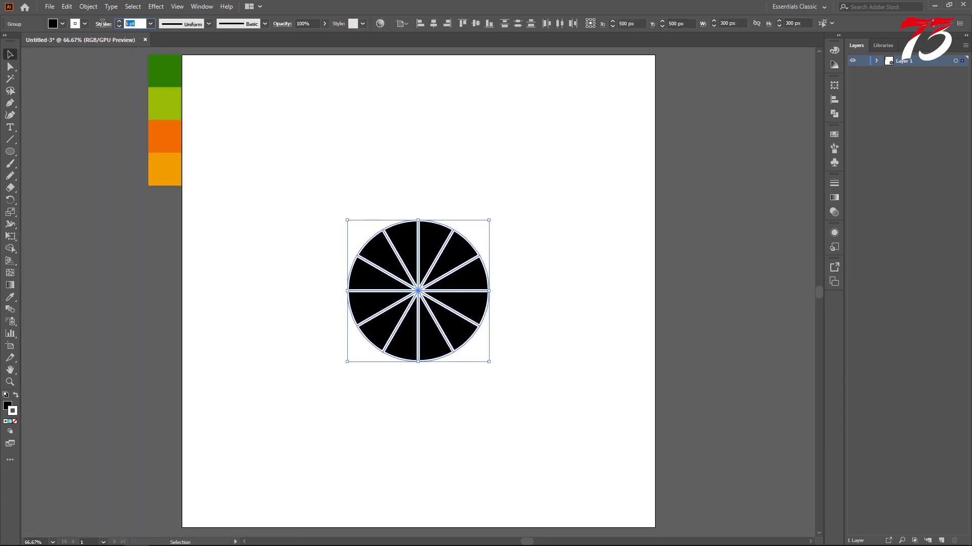
type("10")
key("Return")
left_click(364, 157)
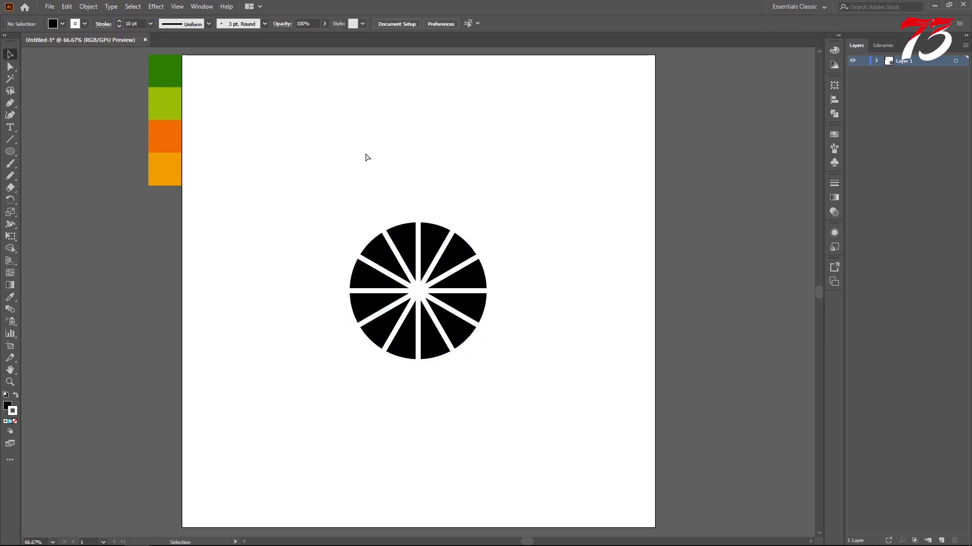
- Change the stroke colour of all slices to pink CE7C7C
key("a")
key("ctrl+equal")
key("ctrl+equal")
key("v")
left_click_drag(259, 135, 628, 455)
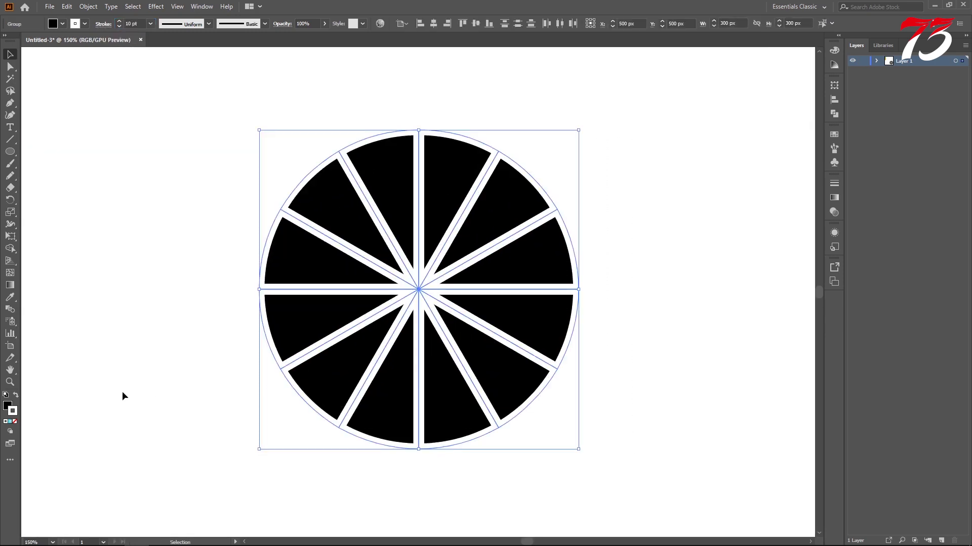
double_click(13, 412)
left_click(403, 222)
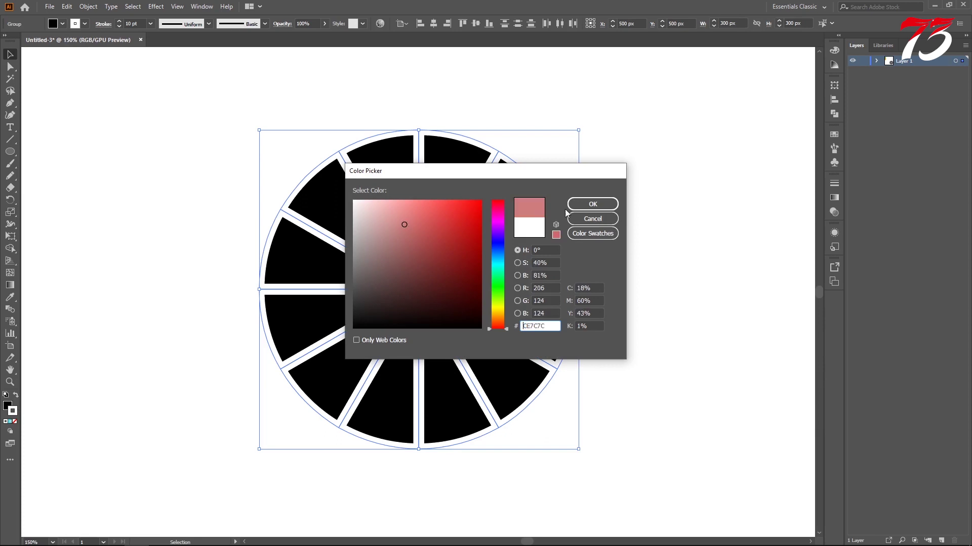
left_click(590, 202)
left_click(654, 214)
left_click_drag(217, 120, 593, 485)
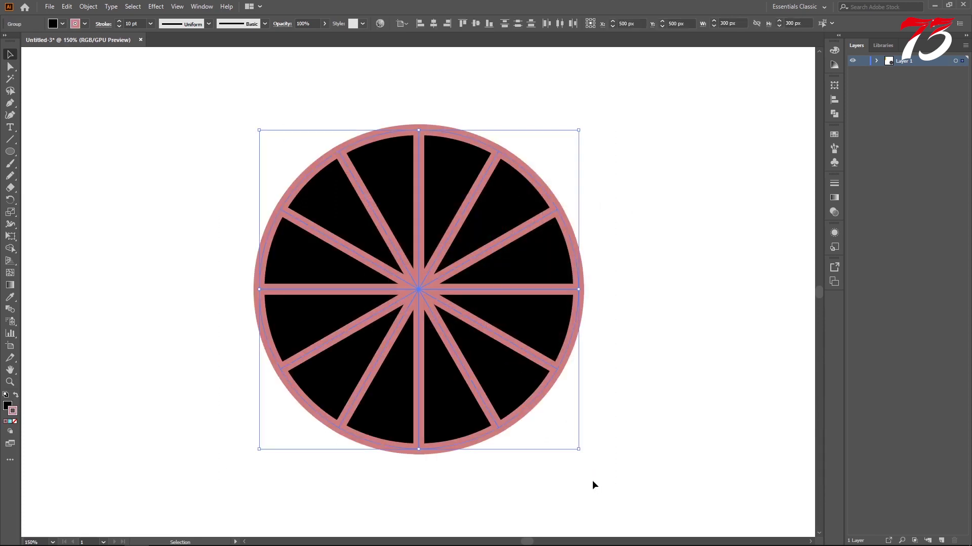
- Round all corners of the slices to a radius of about 12 px and deselect them
left_click(11, 67)
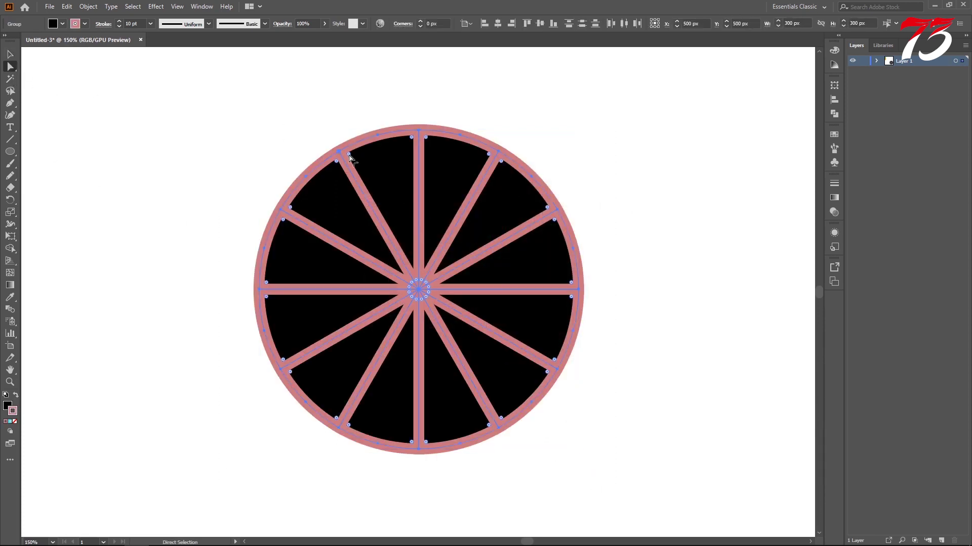
mouse_move(349, 157)
left_mouse_down()
mouse_move(362, 169)
mouse_move(357, 152)
mouse_move(358, 161)
left_mouse_up()
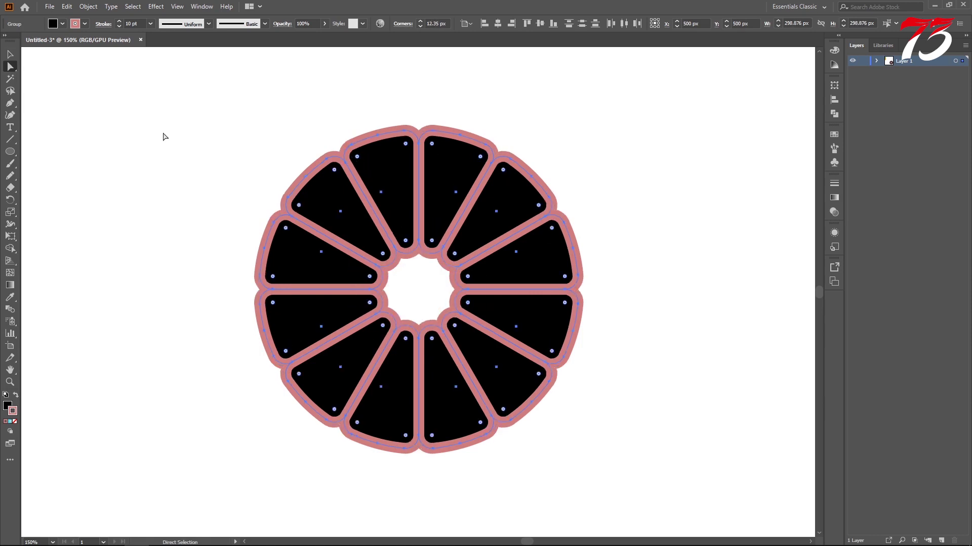
left_click(10, 54)
left_click(127, 115)
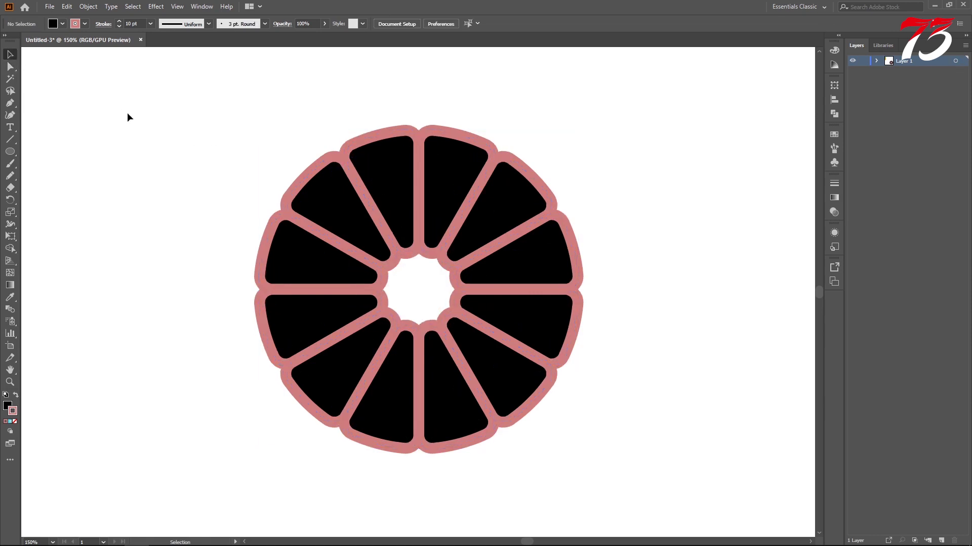
key("p")
key("ctrl+0")
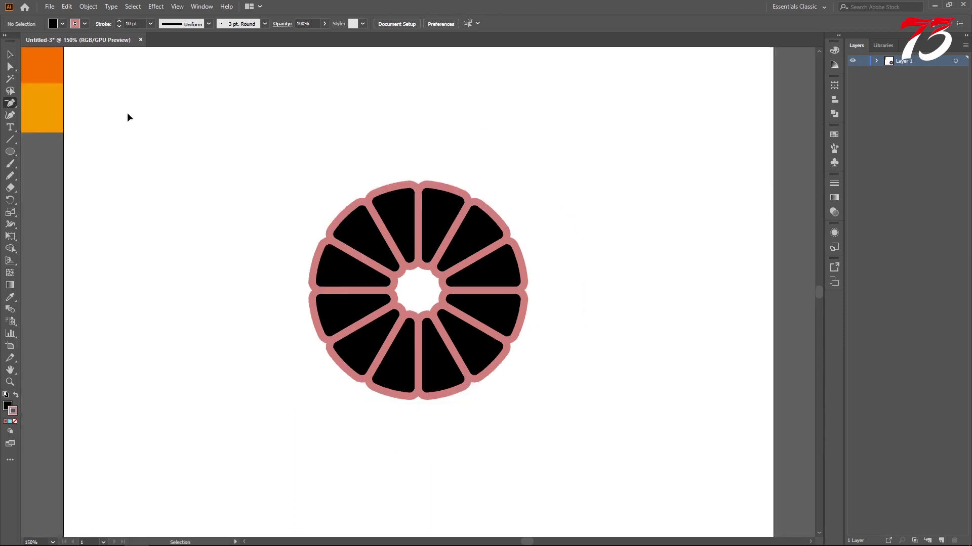
left_click(315, 214)
left_click(575, 291)
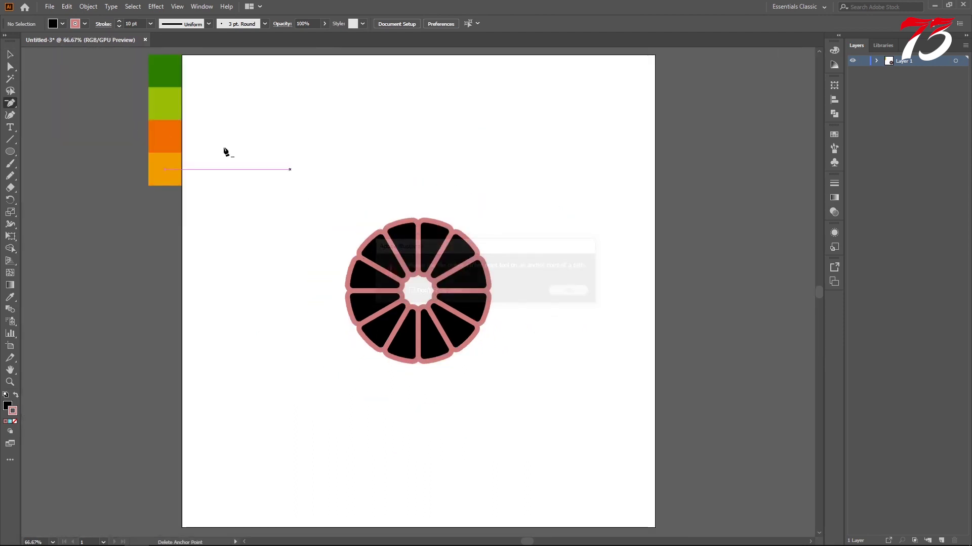
- Expand the fill and stroke of all the rounded slices
left_click(10, 54)
left_click_drag(300, 181, 374, 319)
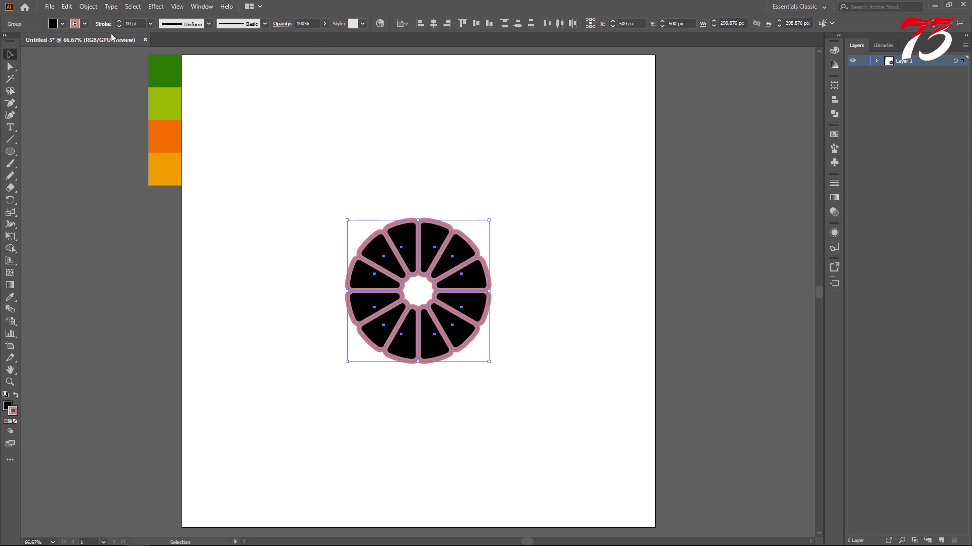
left_click(88, 7)
left_click(105, 125)
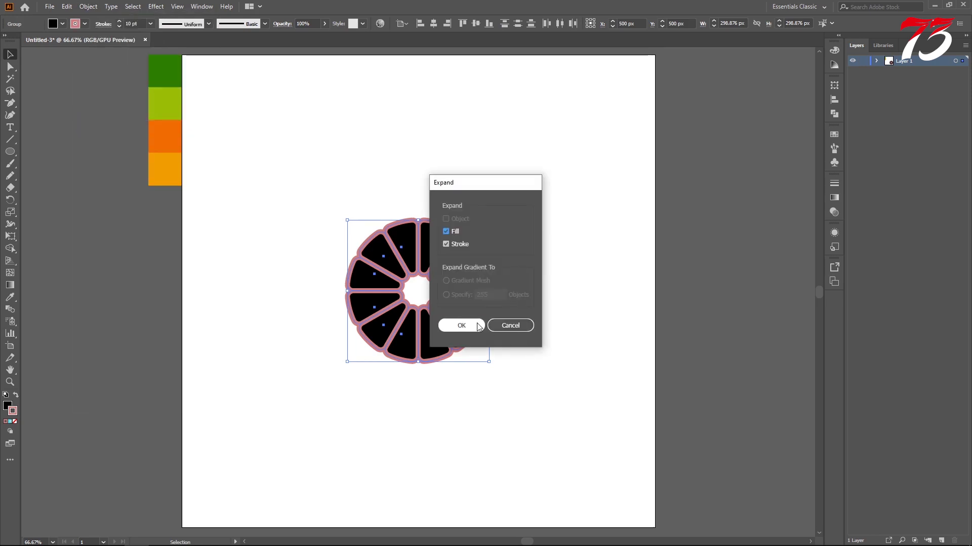
key("Return")
- Try to expand the already expanded slice artwork again
left_click(89, 6)
left_click(104, 126)
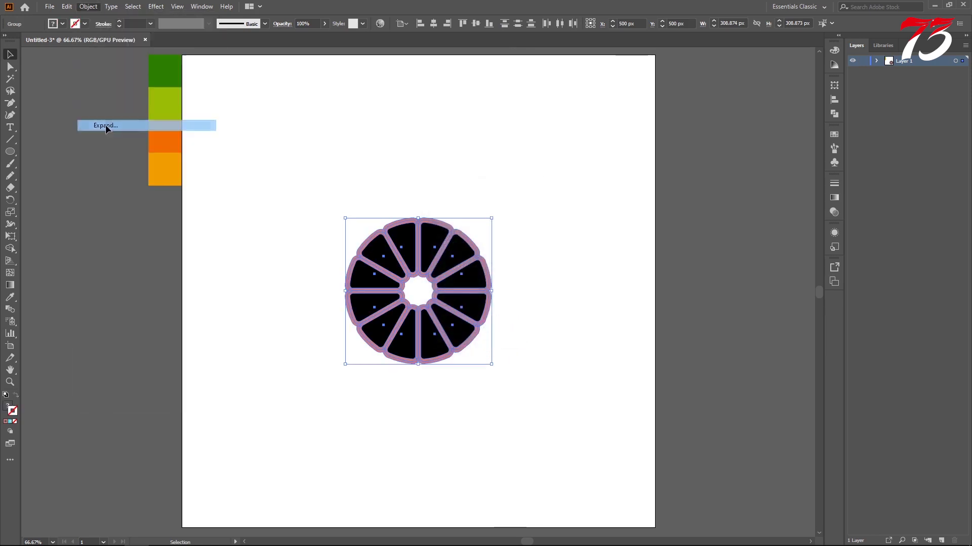
left_click(90, 7)
left_click(105, 125)
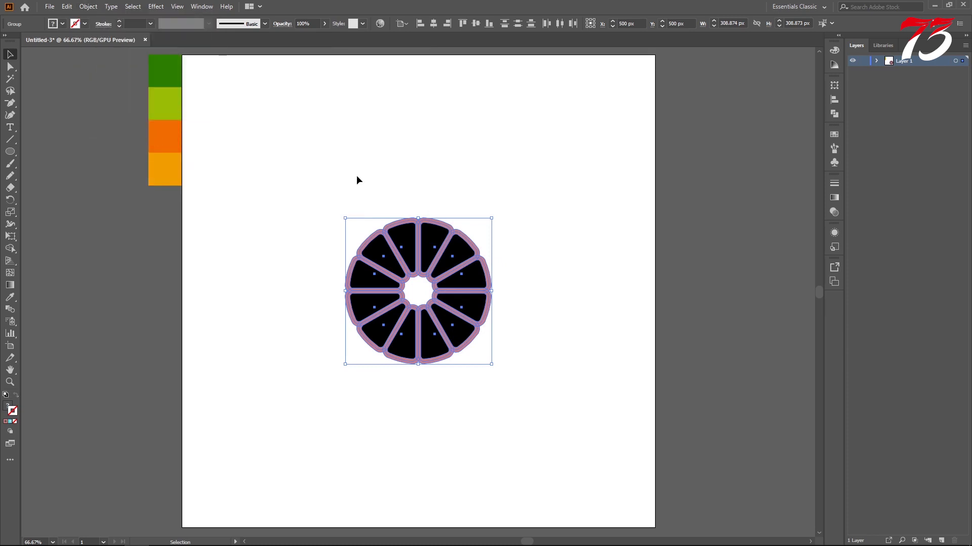
left_click_drag(279, 170, 542, 384)
left_click(87, 6)
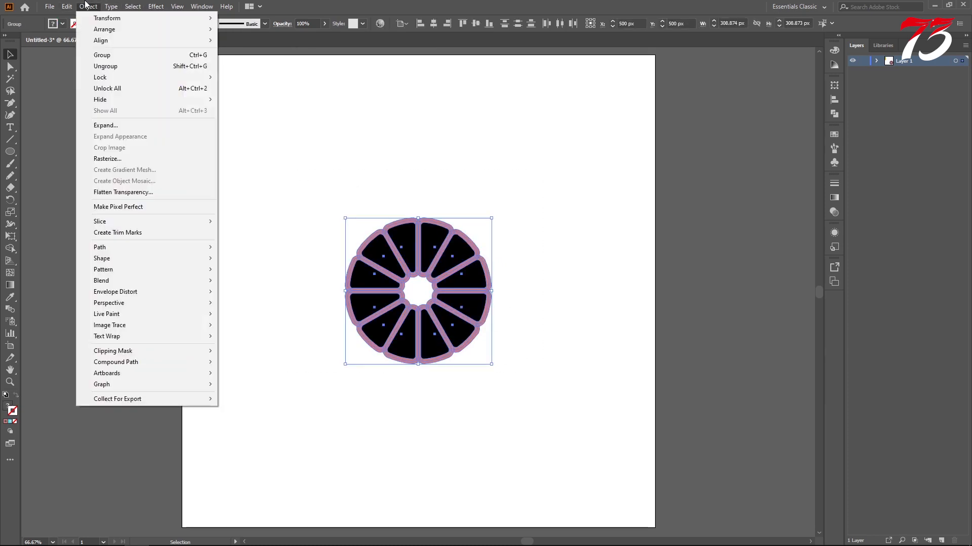
left_click(105, 124)
- Merge the expanded slices and outlines with the Pathfinder Merge operation and deselect the artwork
left_click(834, 114)
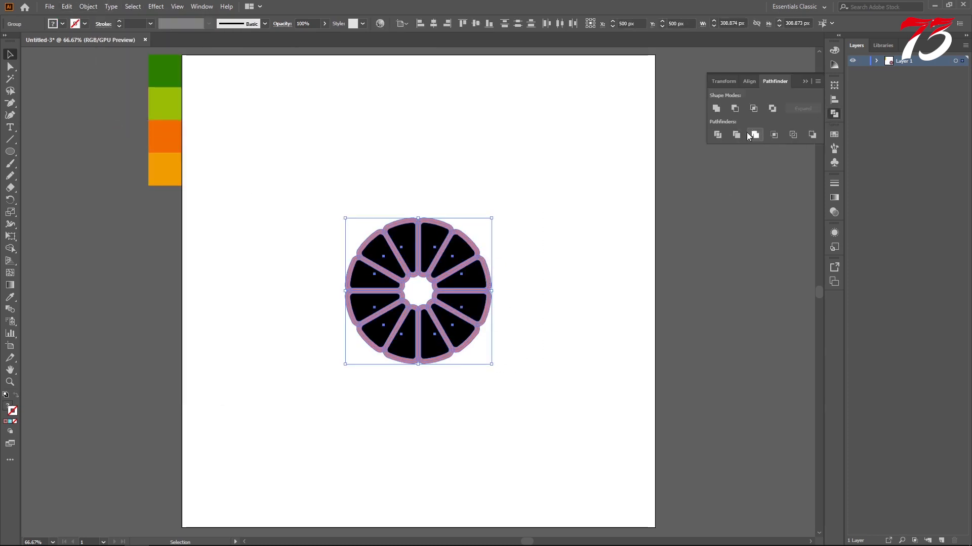
left_click(755, 134)
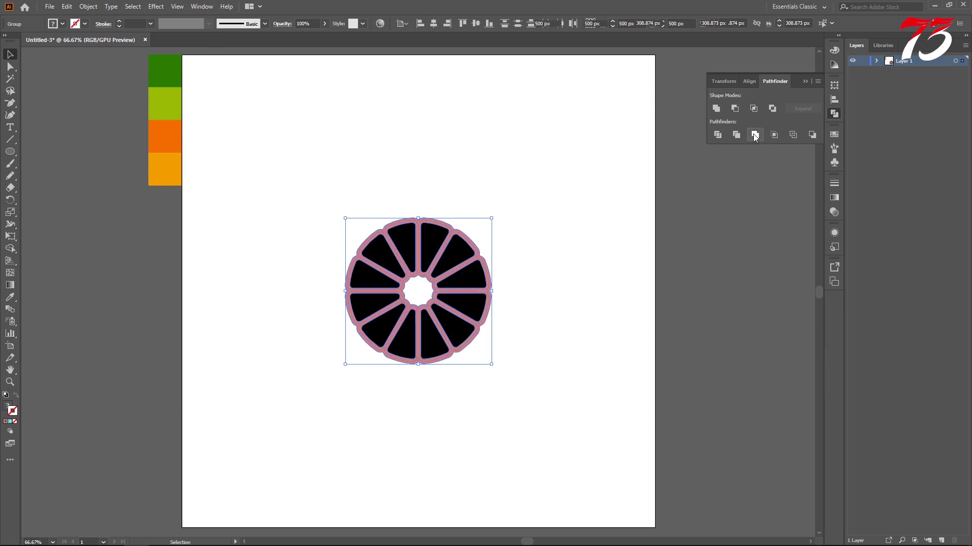
left_click(809, 81)
left_click(661, 153)
- Ungroup the merged artwork, pull the pink outline shape away from the slices and delete it
key("ctrl+1")
left_click(462, 195)
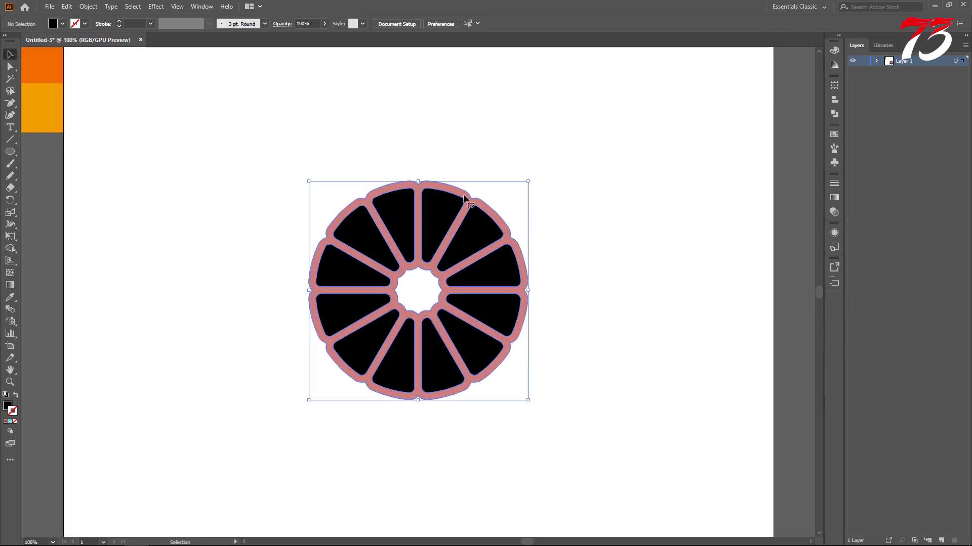
right_click(462, 194)
left_click(489, 283)
left_click(616, 266)
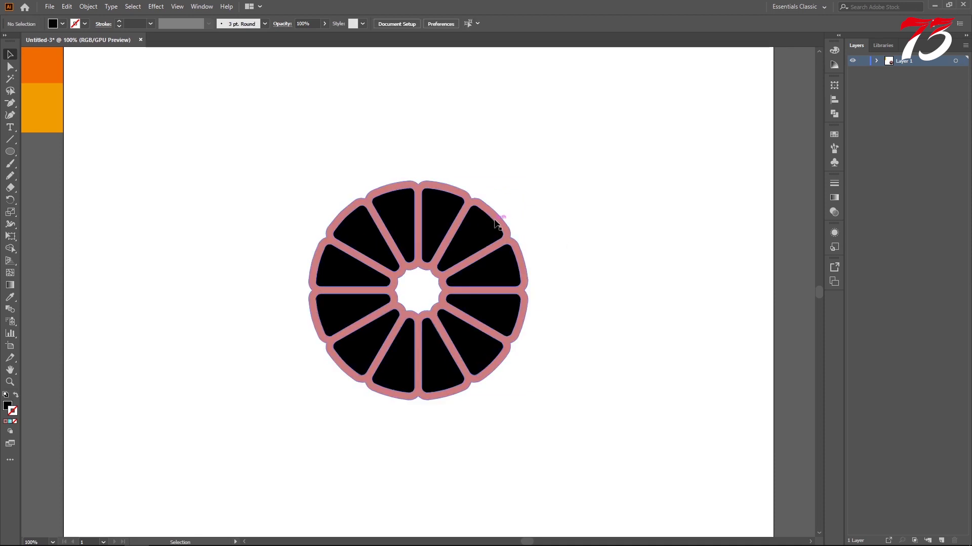
left_click_drag(496, 217, 746, 251)
key("Delete")
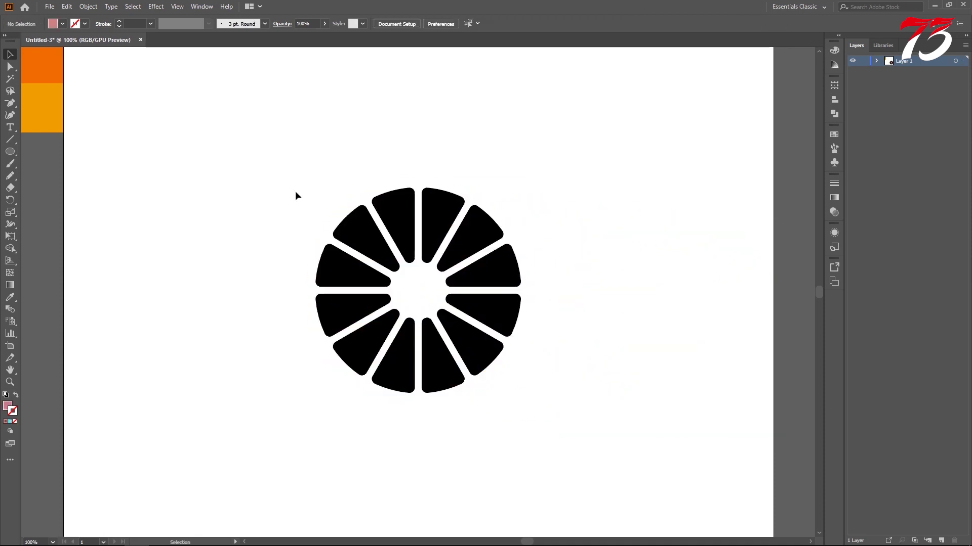
- Try to group all the black slices together with the invisible path left in the centre
left_click_drag(296, 192, 560, 452)
right_click(479, 281)
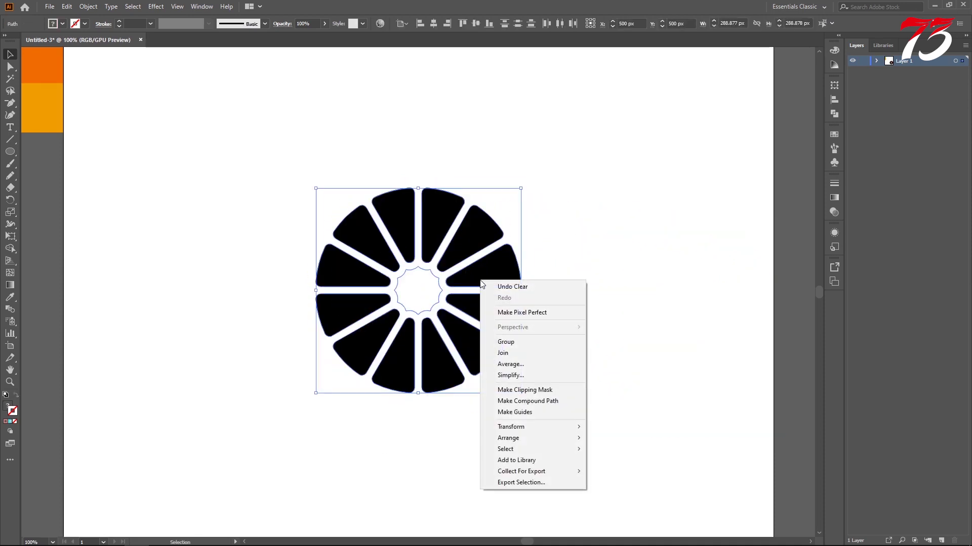
left_click(510, 346)
left_click(416, 293)
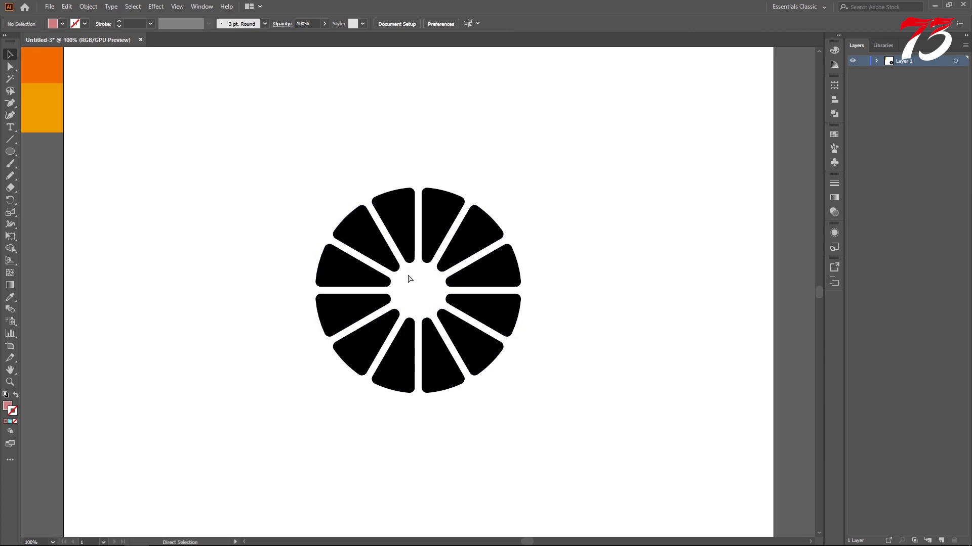
- Show the artwork in outline view and delete the leftover scalloped path in the centre of the slices
left_click(410, 279)
left_click(573, 290)
key("ctrl+y")
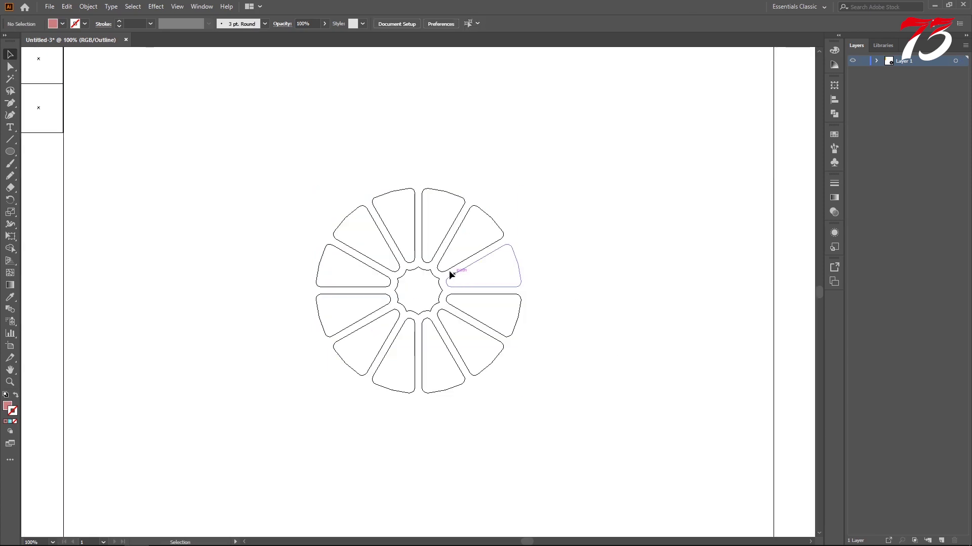
left_click(436, 274)
key("Delete")
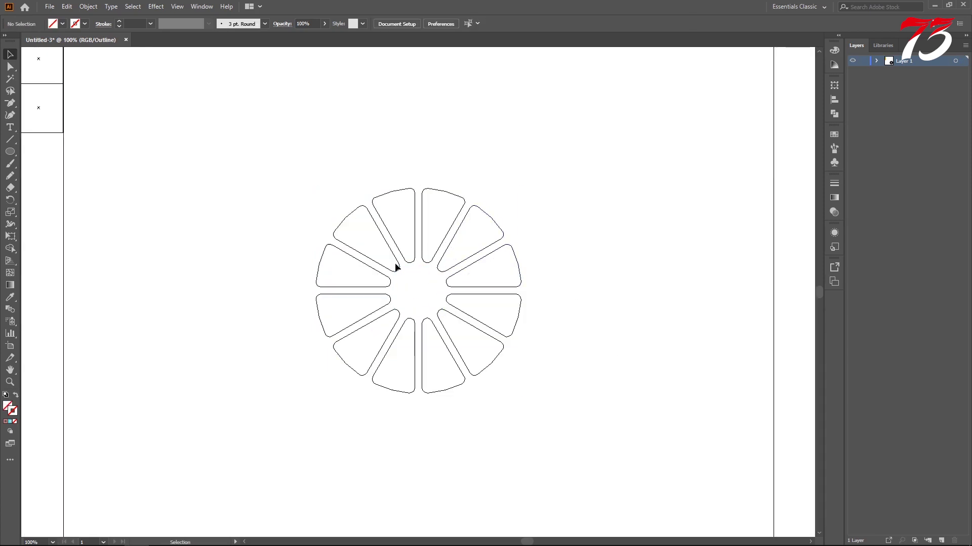
- Group the twelve slices and return to the colour preview
left_click_drag(216, 126, 562, 424)
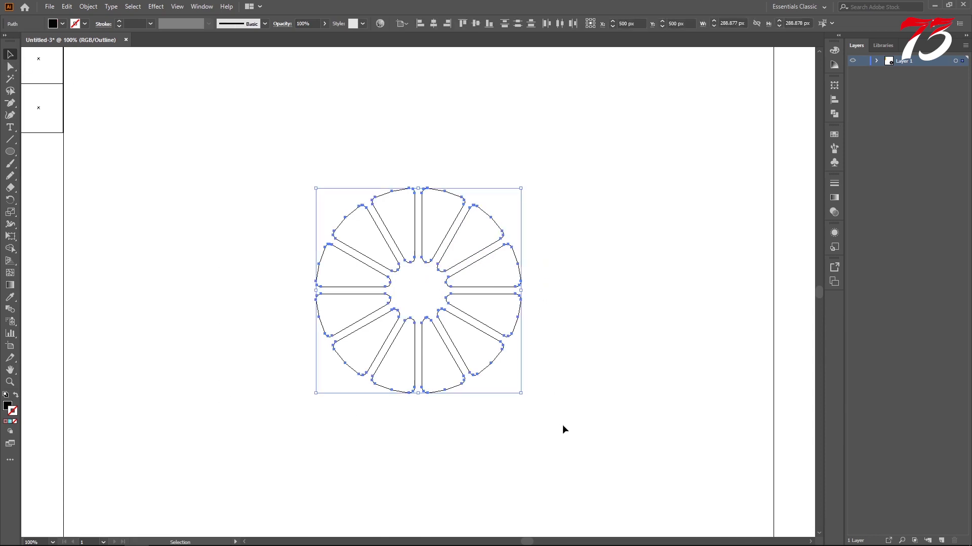
key("a")
key("ctrl+t")
key("v")
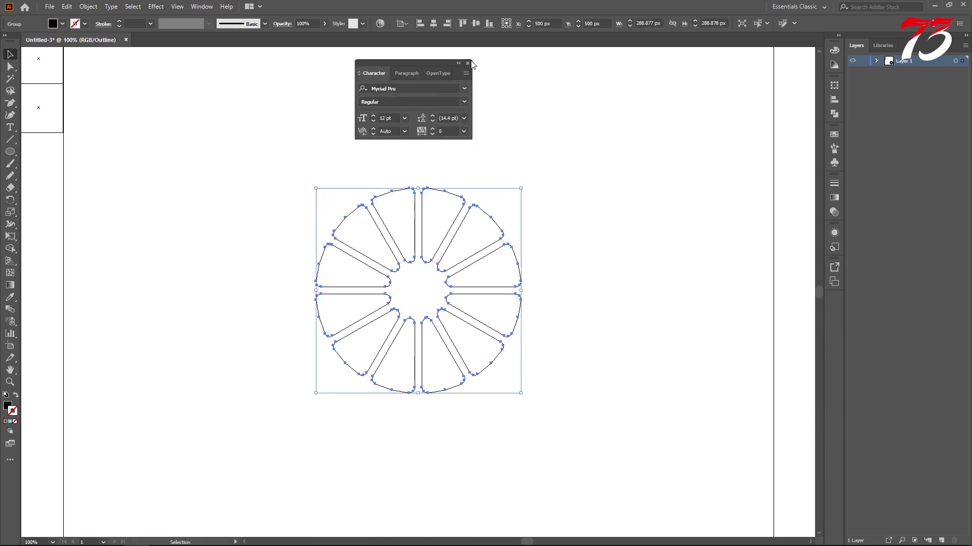
left_click(467, 63)
key("ctrl+y")
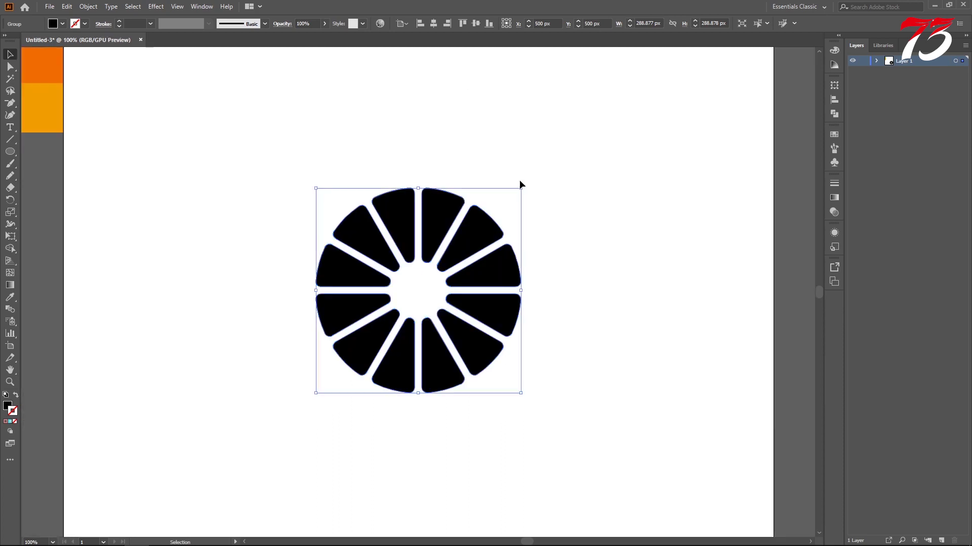
- Move the slice group off the artboard onto the empty area to its right and deselect it
left_click(519, 180)
key("ctrl+minus")
key("ctrl+minus")
left_click_drag(461, 309, 711, 295)
left_click(453, 308)
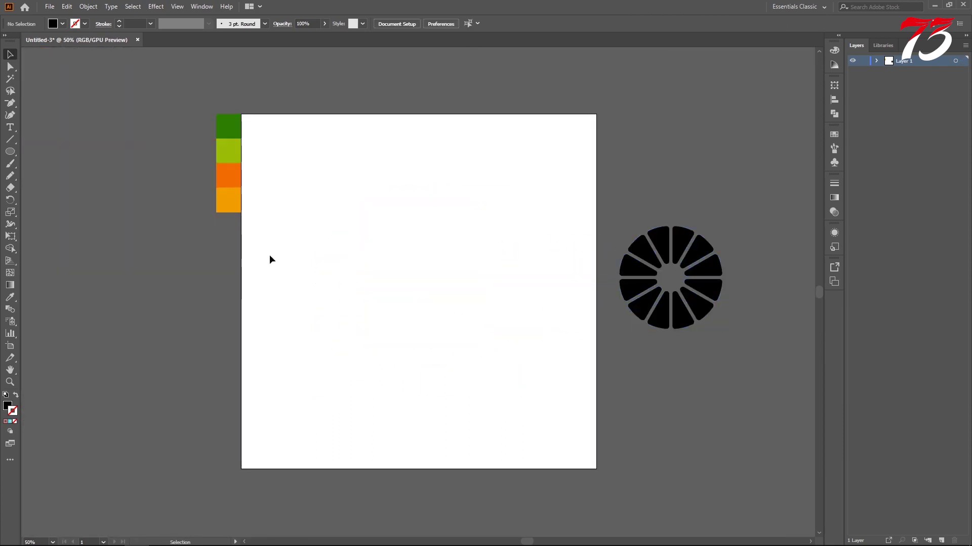
- Create a 300 x 200 px black rectangle near the middle of the artboard with the Rectangle tool
left_click_drag(16, 150, 48, 153)
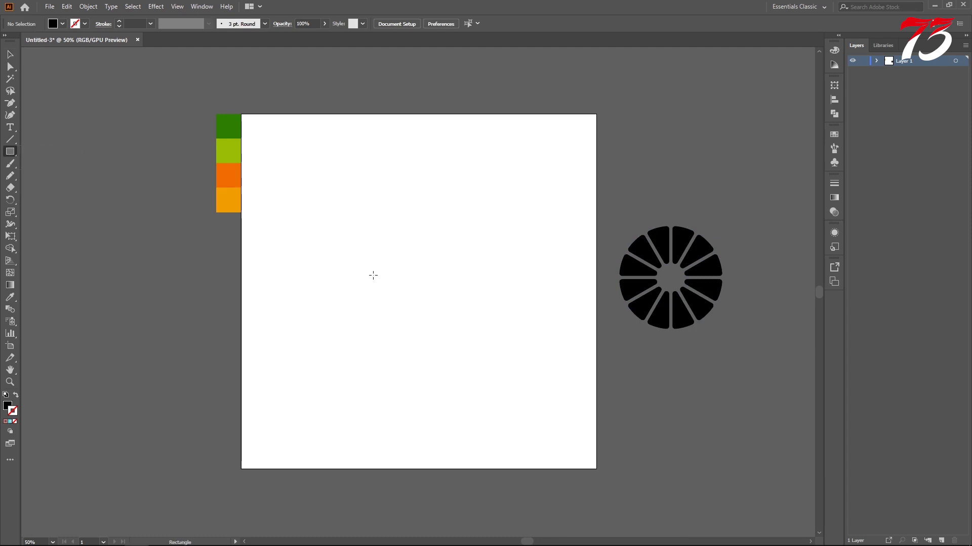
left_click(349, 244)
type("300")
key("Tab")
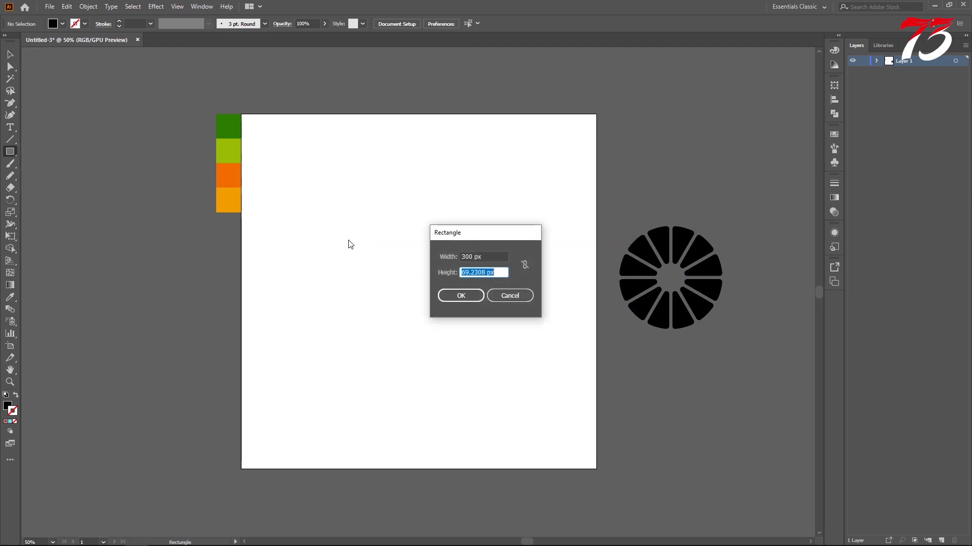
type("200")
key("Return")
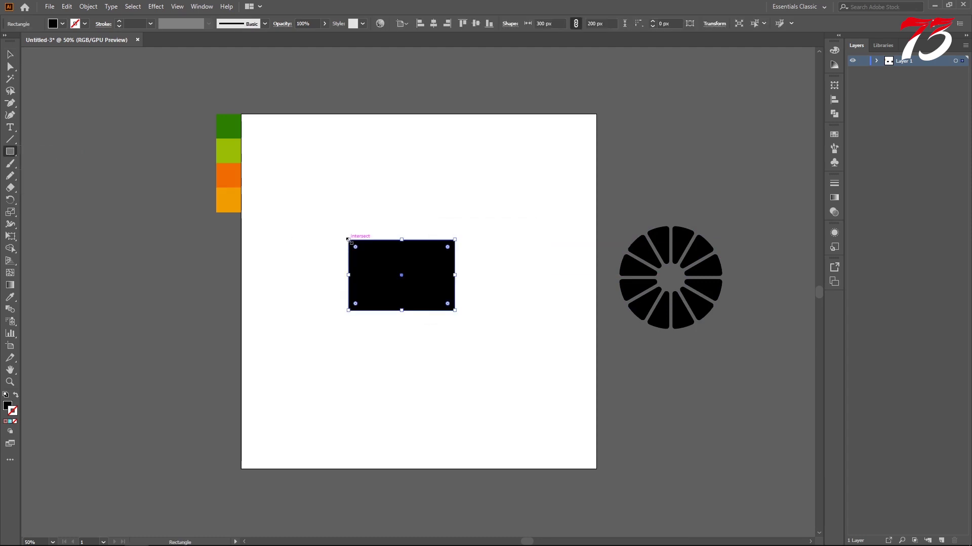
- Swap the rectangle's fill for a black outline and enlarge it to about 569 x 336 px
left_click(16, 396)
left_click(15, 57)
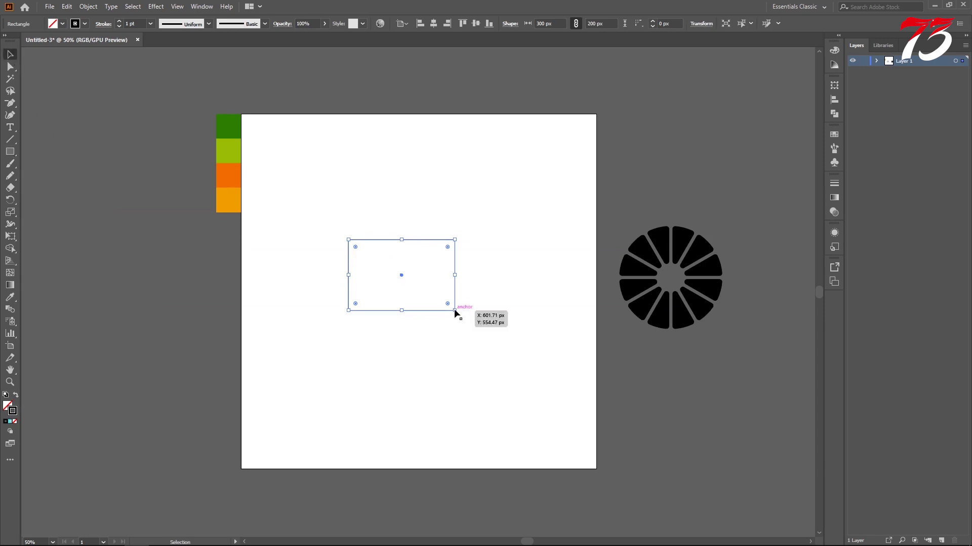
left_click_drag(455, 312, 418, 298)
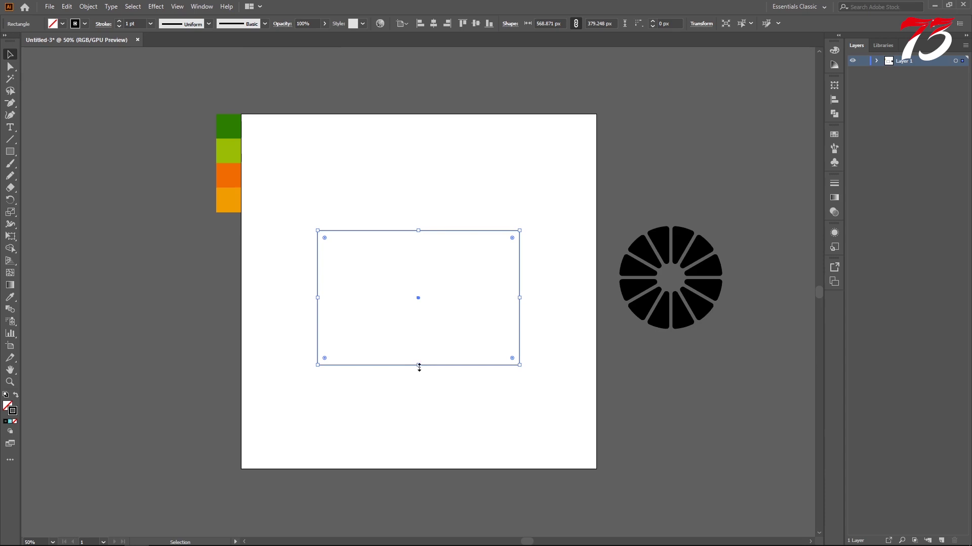
left_click_drag(418, 365, 418, 350)
- Set the rectangle's stroke weight to 20 pt and round its corners to a radius of about 39 px
left_click(131, 25)
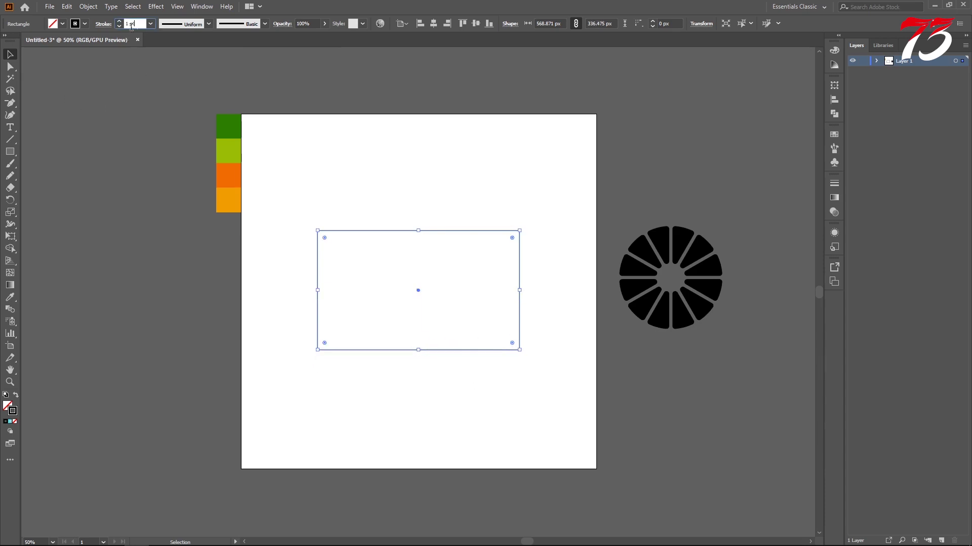
type("20")
key("Return")
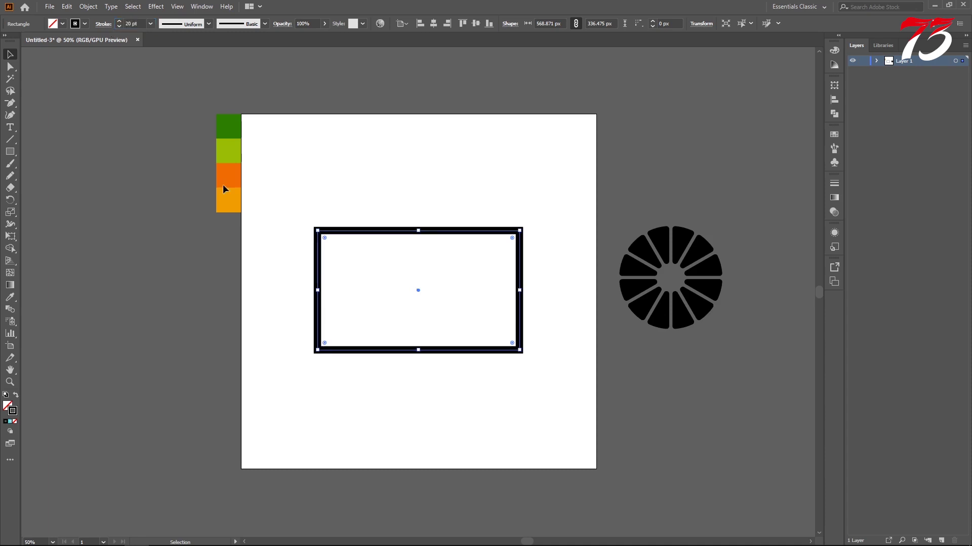
left_click_drag(324, 238, 344, 249)
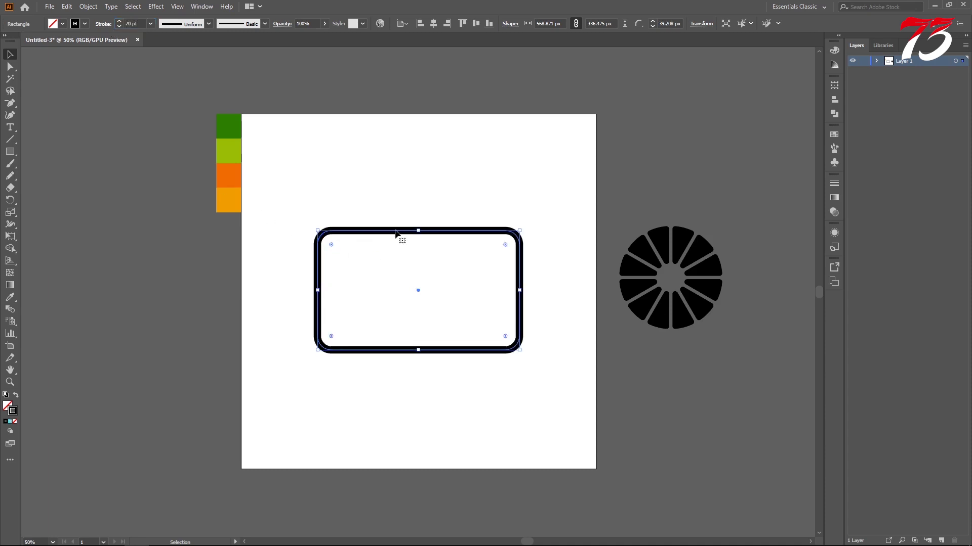
left_click(415, 192)
key("ctrl+plus")
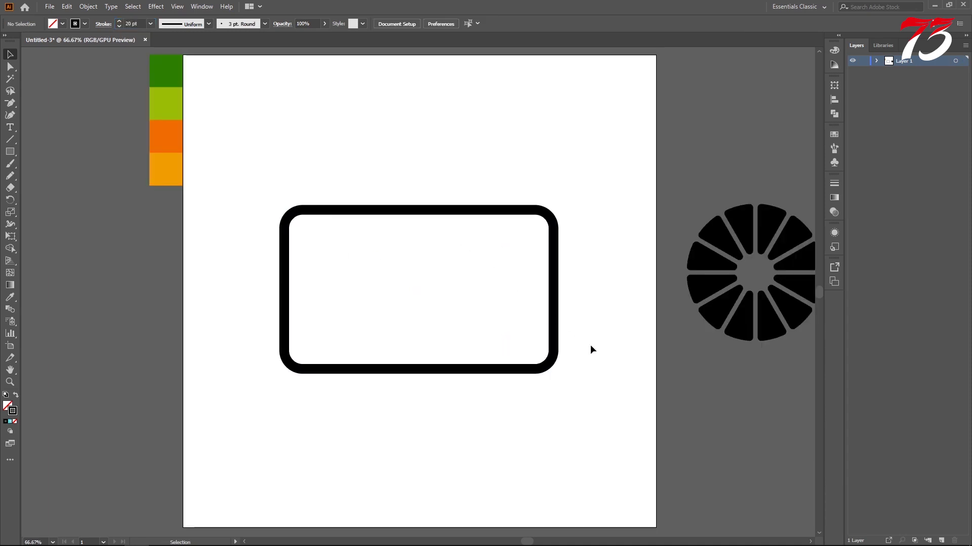
- Enlarge the rounded rectangle to about 629 x 369 px and set its stroke weight to 15 pt
left_click(550, 363)
left_click_drag(554, 369, 582, 385)
left_click(314, 183)
key("ctrl+z")
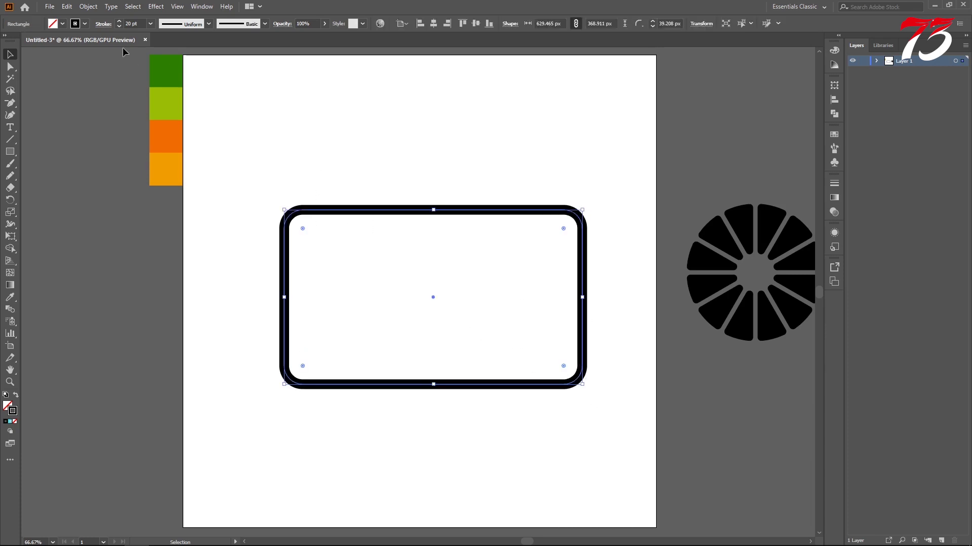
double_click(127, 24)
type("15")
key("Return")
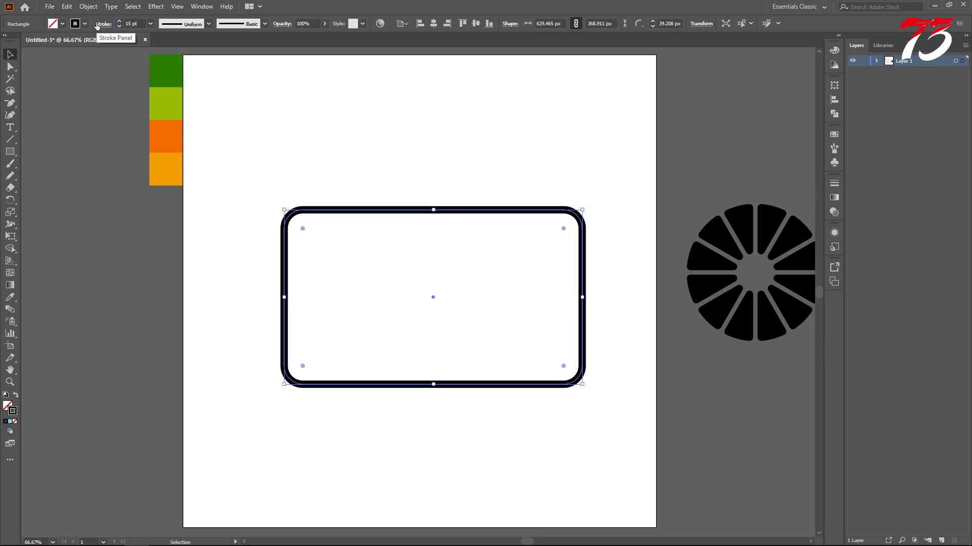
left_click(250, 159)
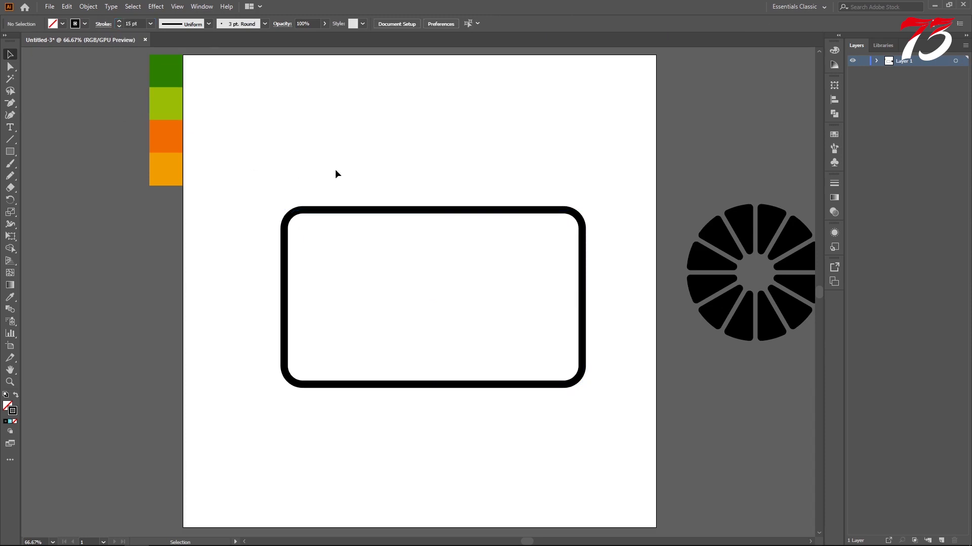
- Centre the rounded rectangle horizontally and vertically with alignment set to the artboard
left_click(537, 215)
left_click(834, 99)
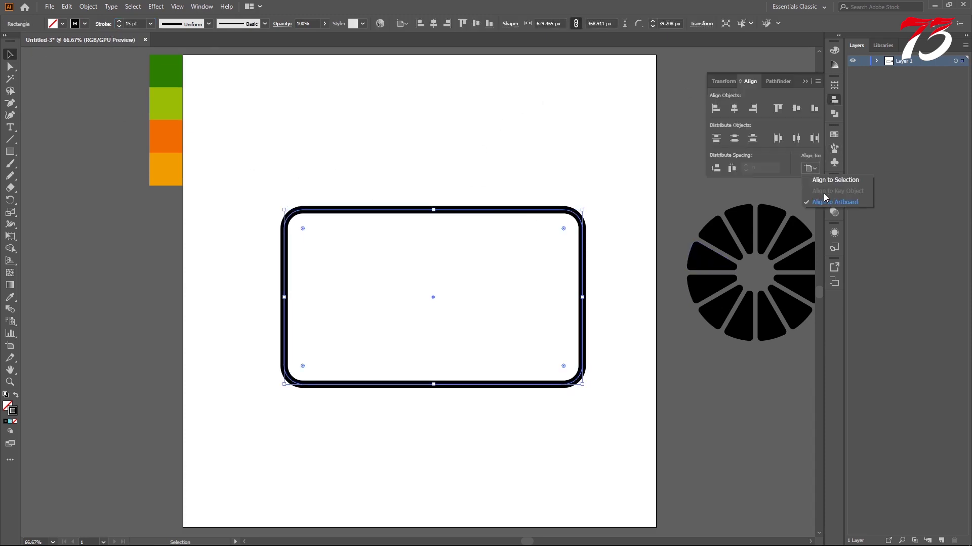
left_click(833, 202)
left_click(734, 109)
left_click(796, 108)
left_click(586, 136)
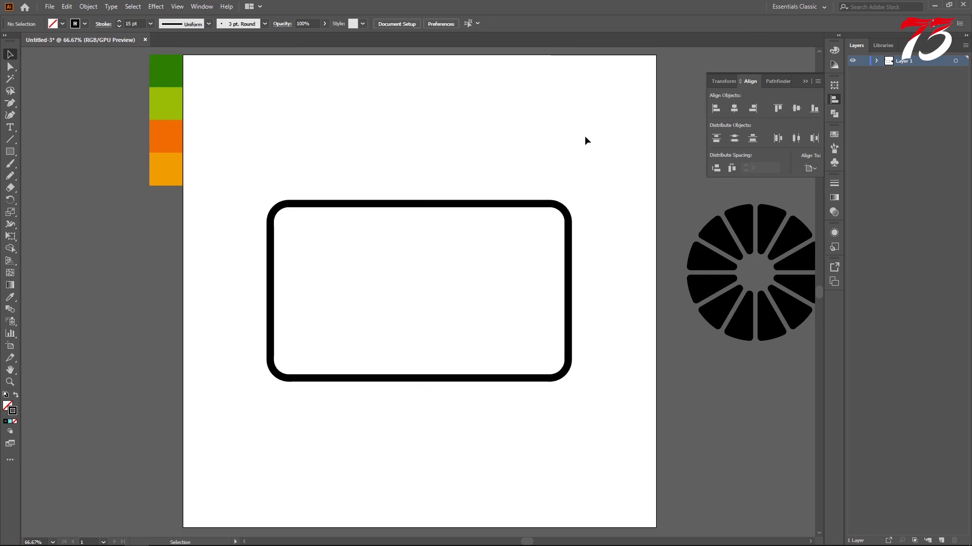
left_click(804, 81)
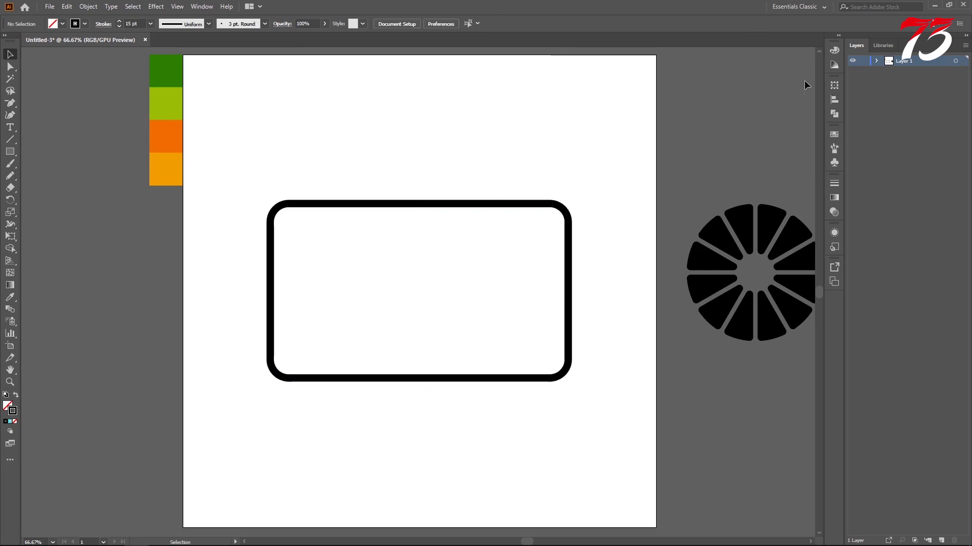
- Draw a circle about 229 px wide above the rectangle and give it a black fill without a stroke
left_click_drag(11, 157, 54, 181)
left_click_drag(360, 191, 275, 230)
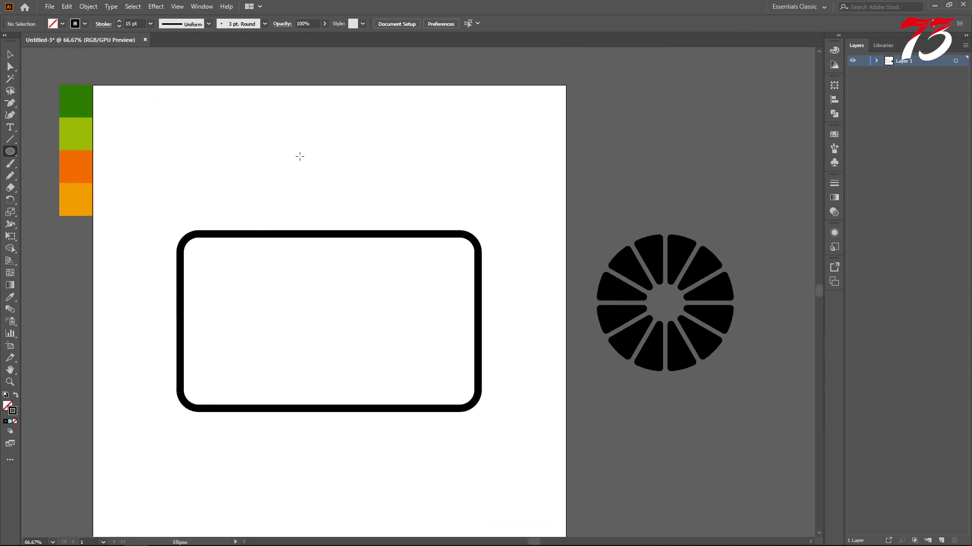
mouse_move(296, 113)
left_mouse_down()
mouse_move(403, 206)
mouse_move(405, 221)
left_mouse_up()
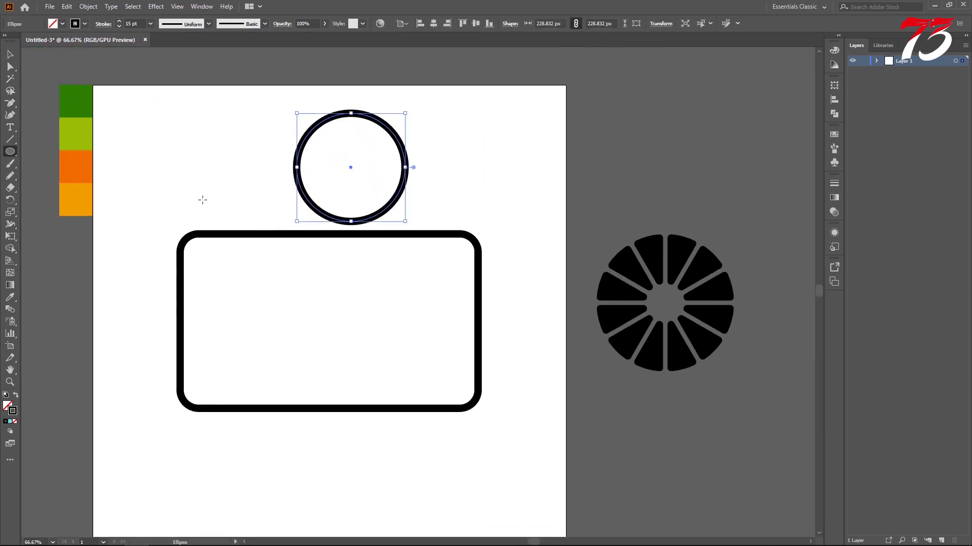
left_click(16, 395)
left_click(10, 54)
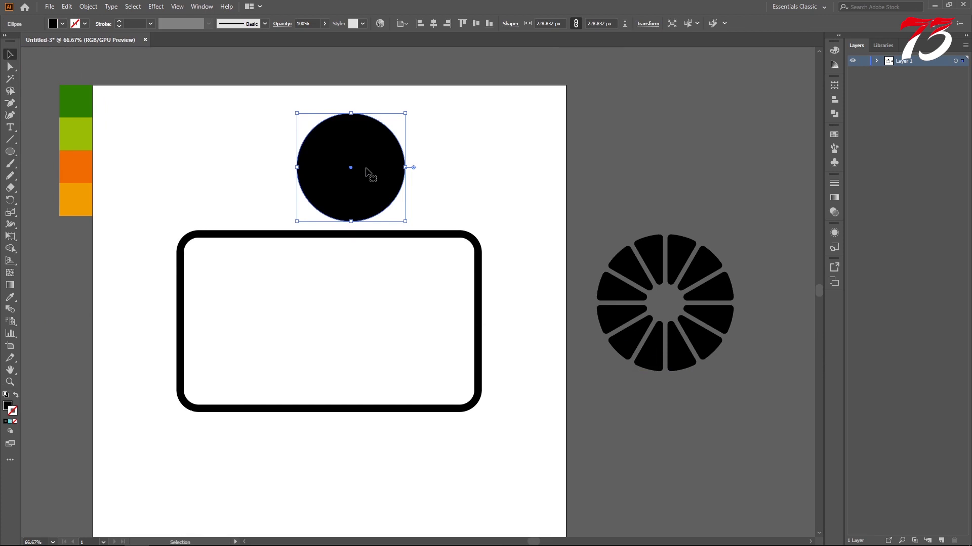
- Duplicate the circle overlapping to its right and remove both outer parts with the Shape Builder, keeping the leaf-shaped overlap
left_click_drag(359, 173, 408, 174)
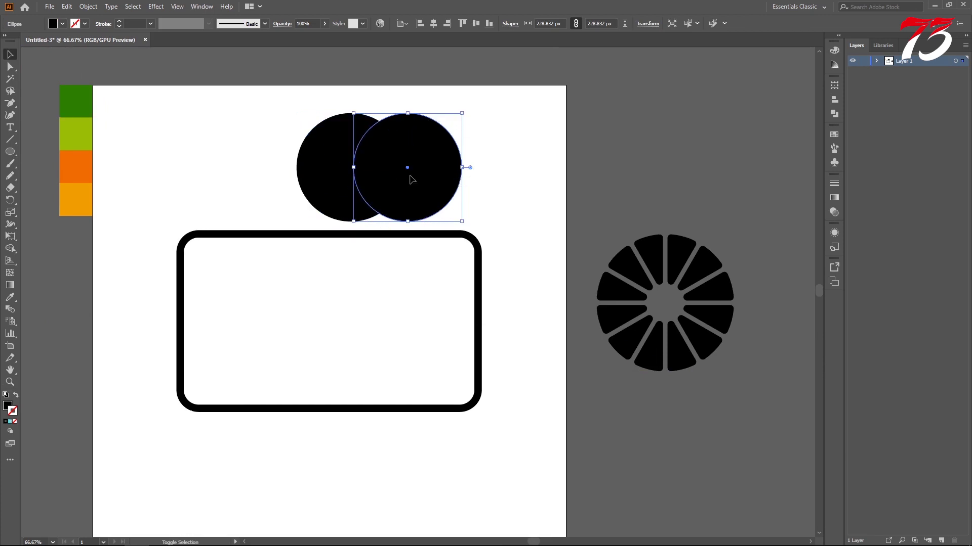
left_click_drag(267, 108, 412, 183)
left_click(14, 250)
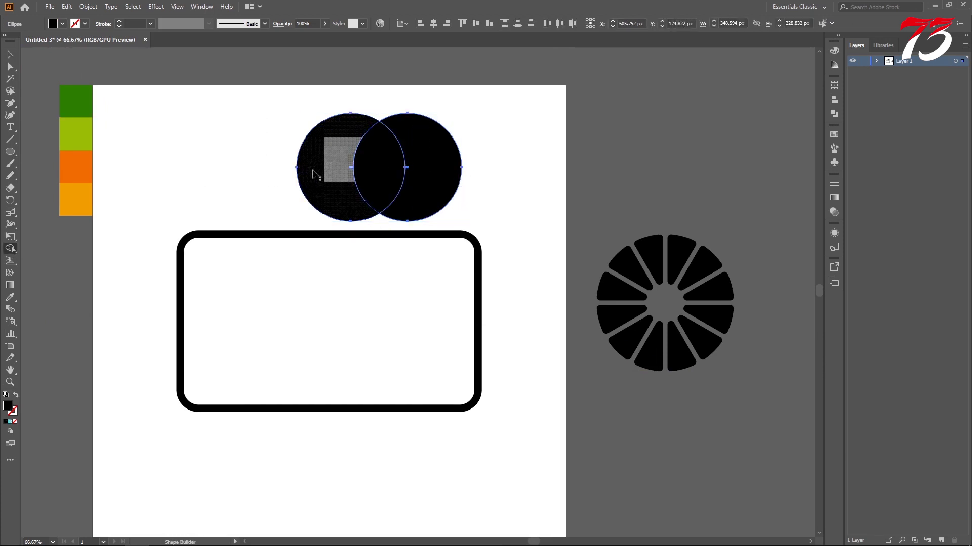
left_click(319, 173, "alt")
left_click(433, 167, "alt")
left_click(14, 54)
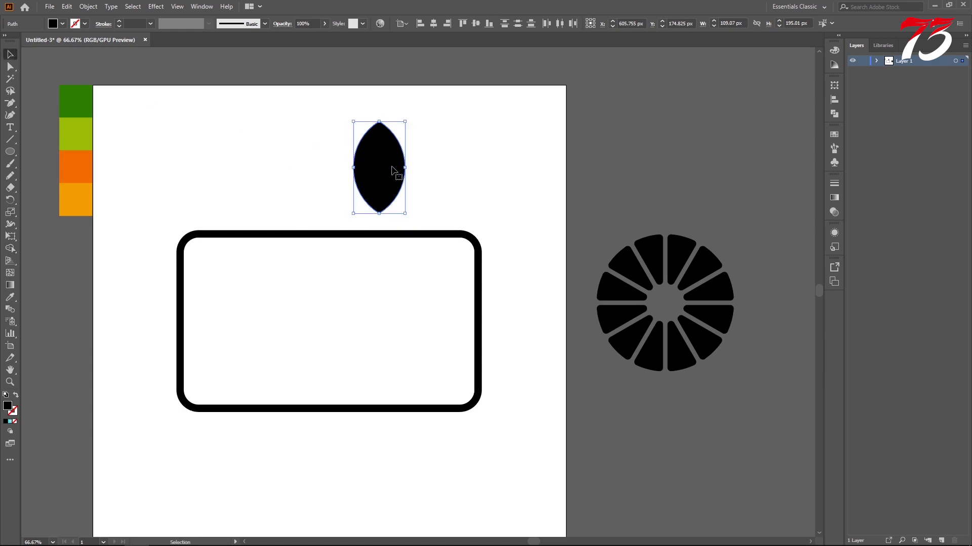
- Narrow the leaf slightly and replace it with a copy tilted clockwise, placed to the right of the deleted upright leaf
left_click_drag(405, 168, 401, 169)
left_click(420, 174)
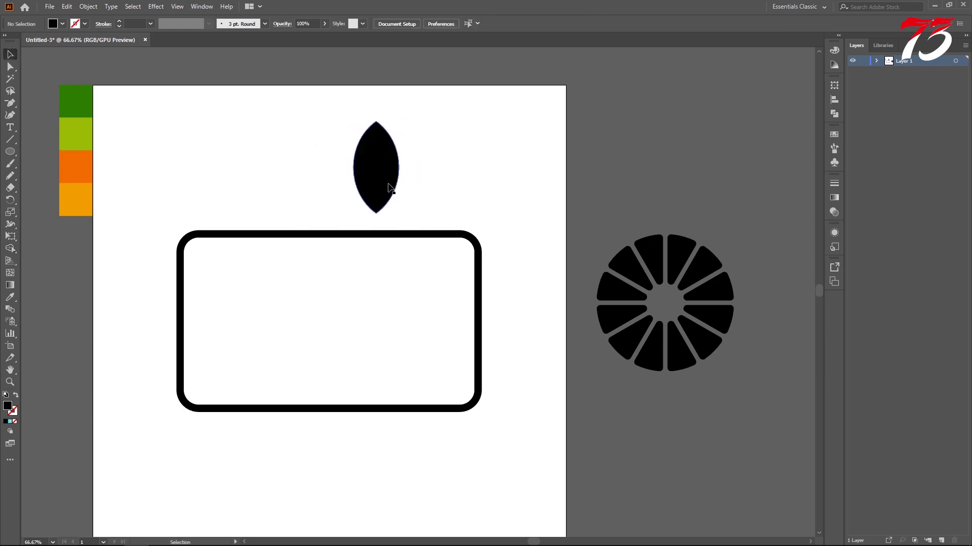
left_click(387, 192)
left_click_drag(410, 130, 463, 177)
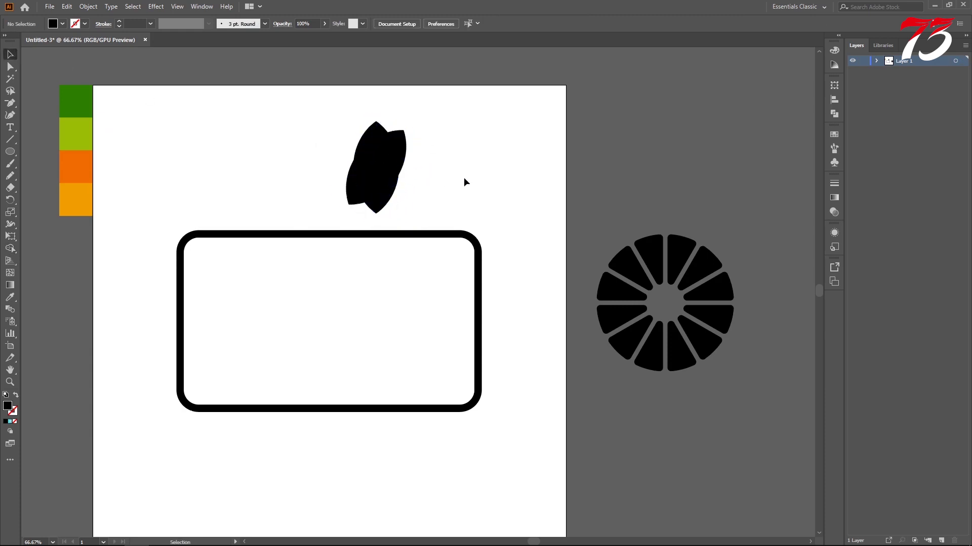
key("ctrl+z")
left_click_drag(404, 119, 468, 166)
left_click(429, 173)
left_click(388, 165)
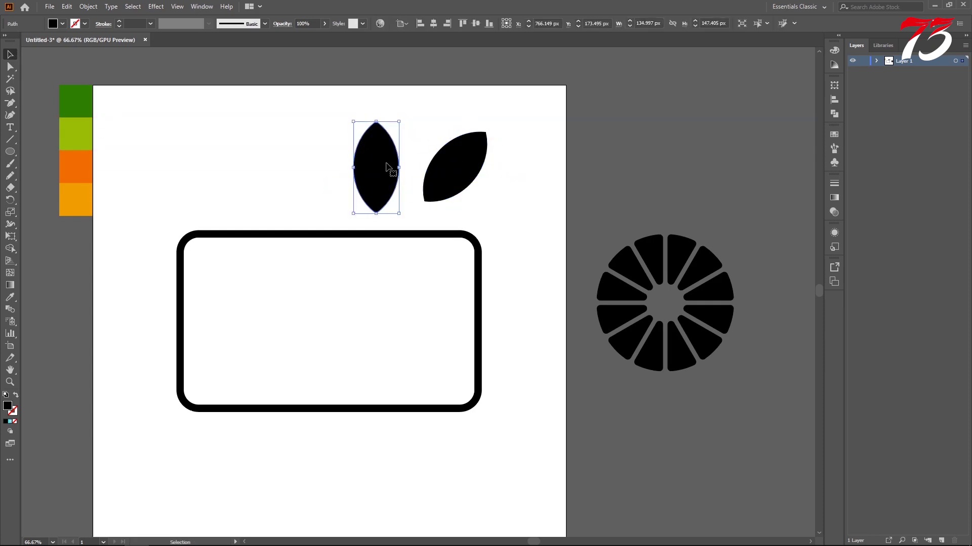
key("Delete")
- Move the slice group into the rounded rectangle, centre it on the artboard and shrink it slightly around its centre
left_click(689, 365)
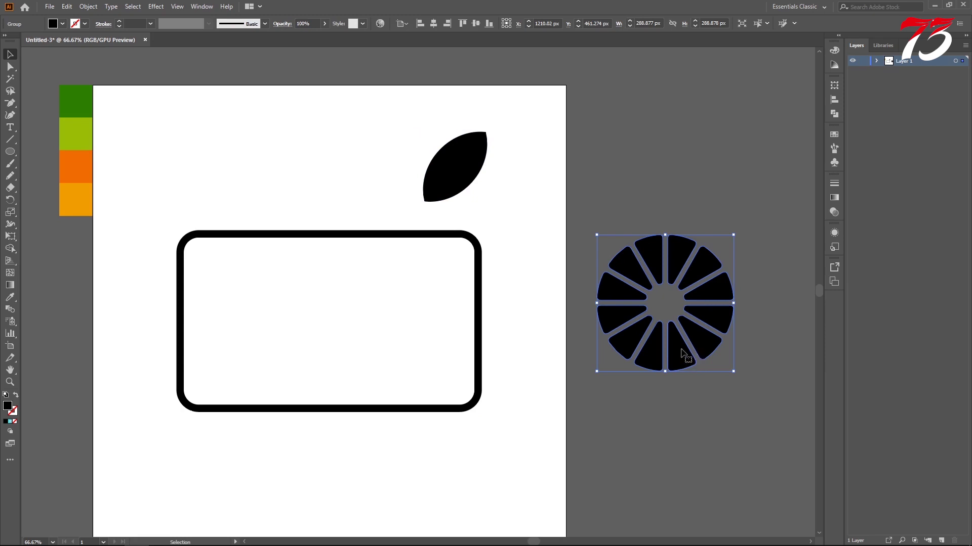
left_click_drag(682, 353, 342, 373)
left_click(434, 24)
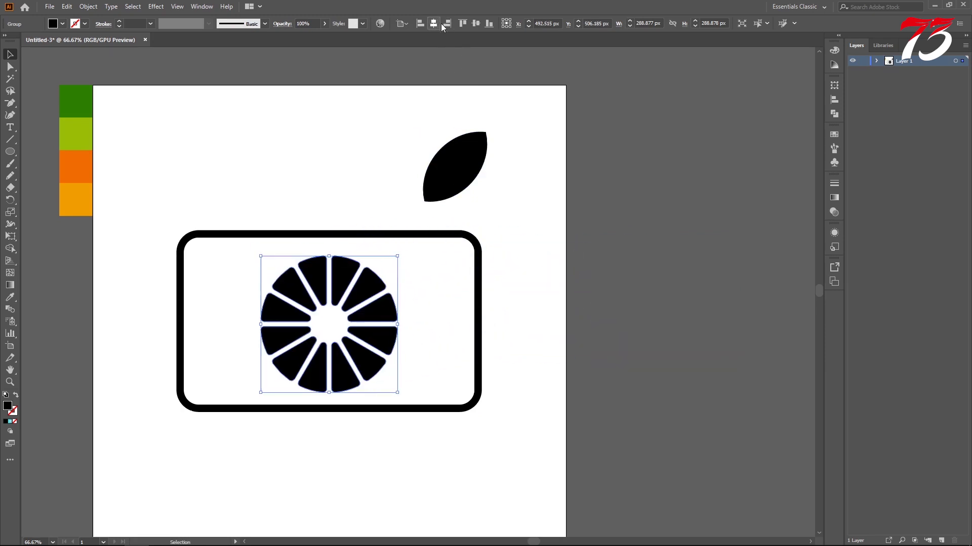
left_click(477, 25)
left_click_drag(398, 391, 391, 384)
left_click(548, 390)
key("ctrl+plus")
key("ctrl+plus")
left_click_drag(398, 352, 576, 287)
key("ctrl+minus")
key("ctrl+0")
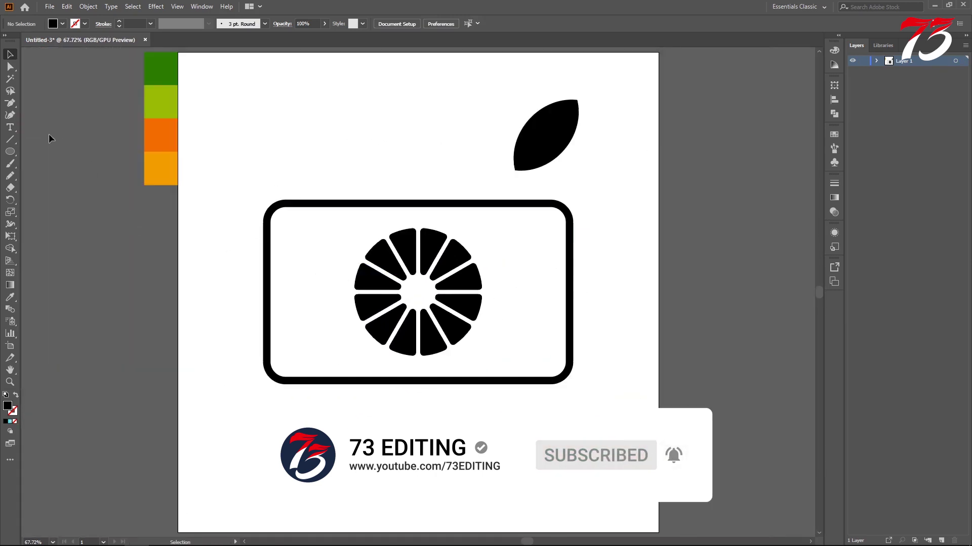
- Draw a 280 px circle centred on the slices, with no fill and a 5 pt black stroke
left_click(9, 151)
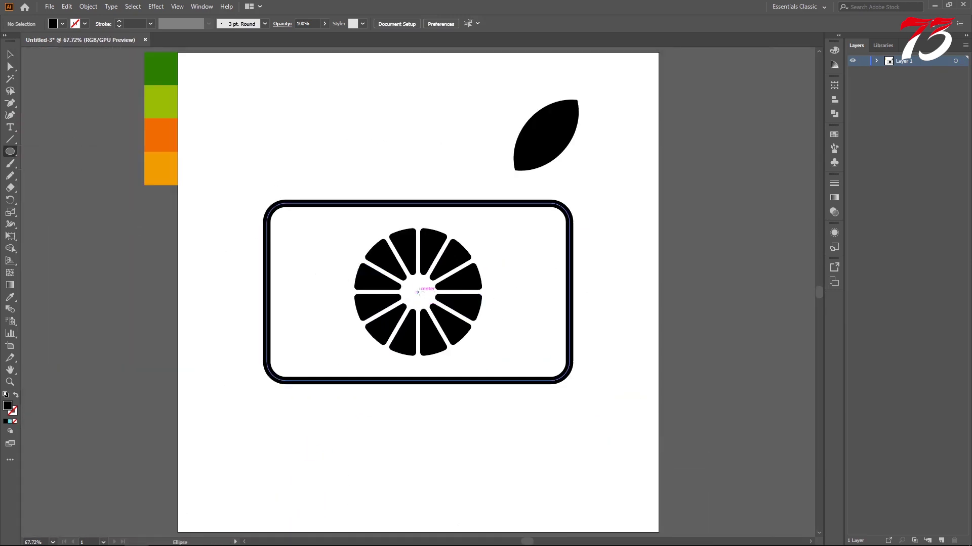
mouse_move(419, 292)
left_mouse_down()
mouse_move(436, 294)
mouse_move(482, 336)
mouse_move(486, 359)
left_mouse_up()
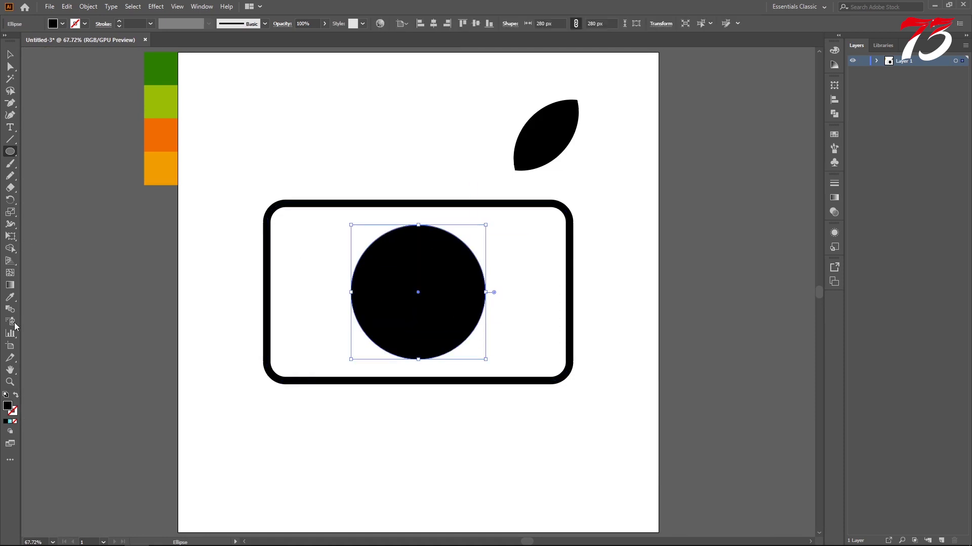
left_click(16, 395)
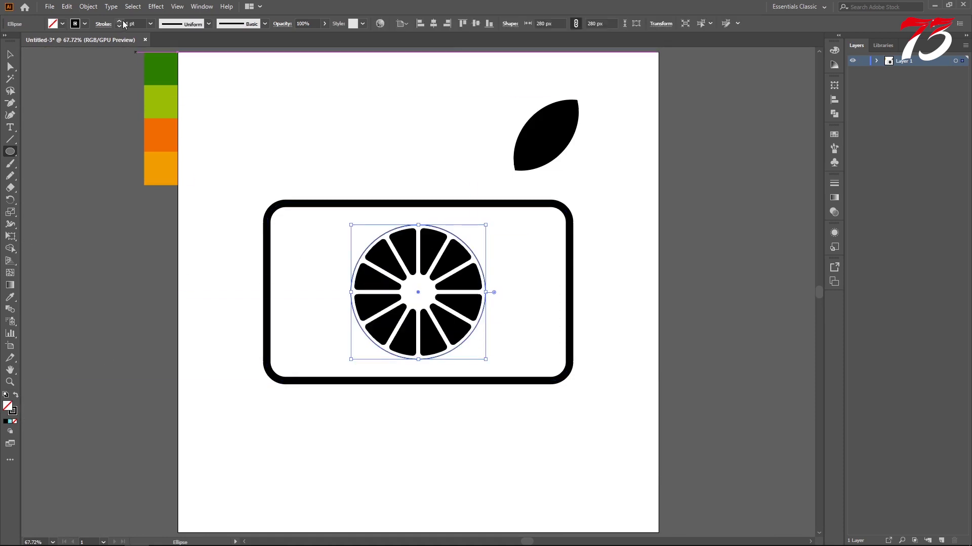
type("5")
key("Return")
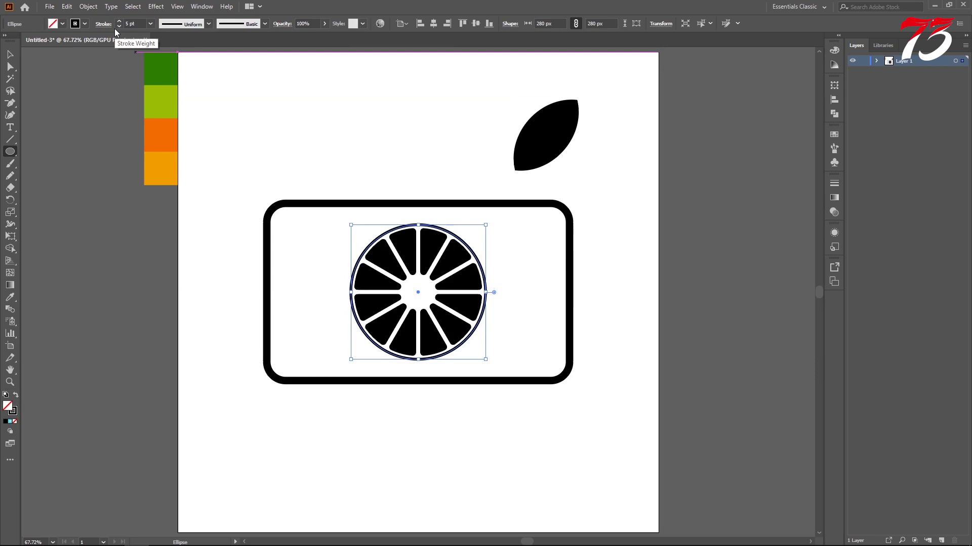
- Enlarge the ring around the slices to about 296 px and set its stroke weight to 10 pt
left_click(10, 54)
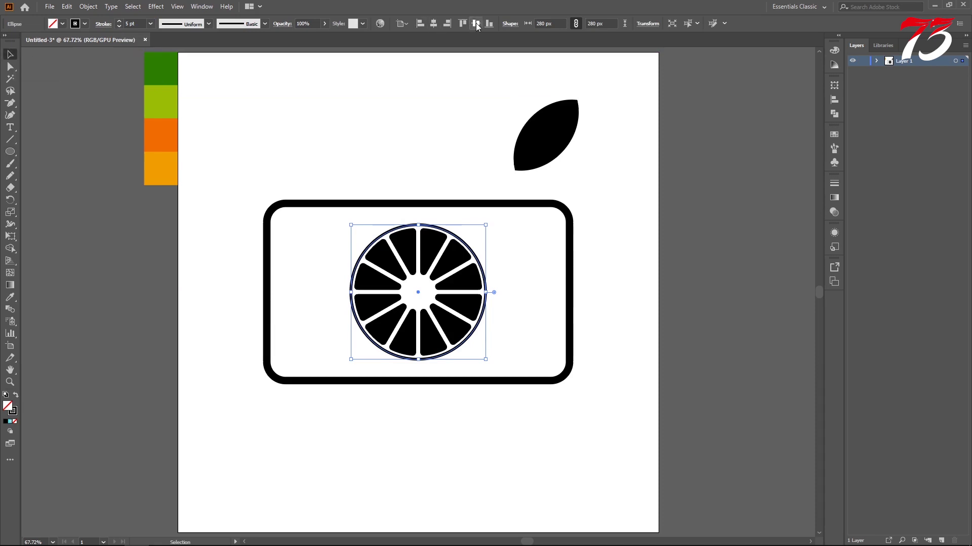
left_click(833, 100)
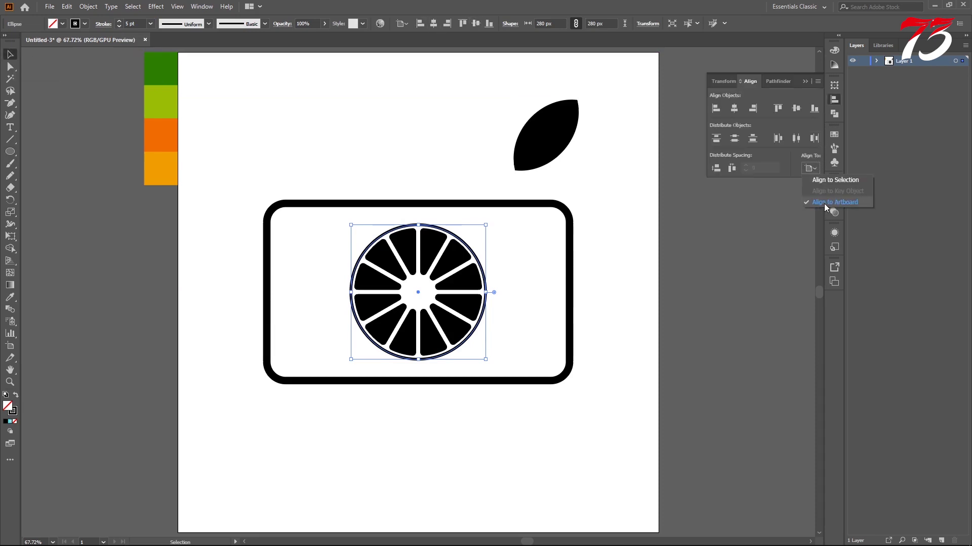
left_click(701, 169)
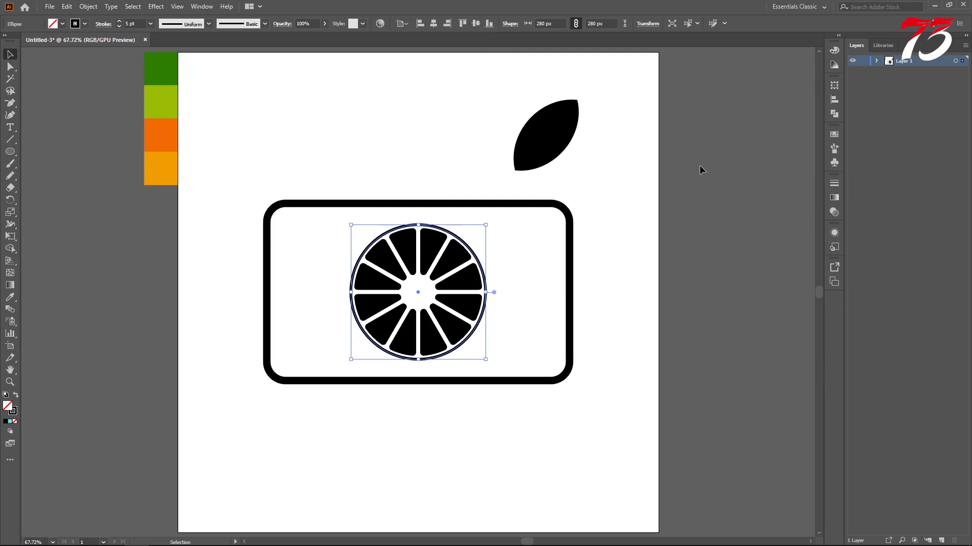
left_click(444, 229)
left_click_drag(485, 360, 490, 364)
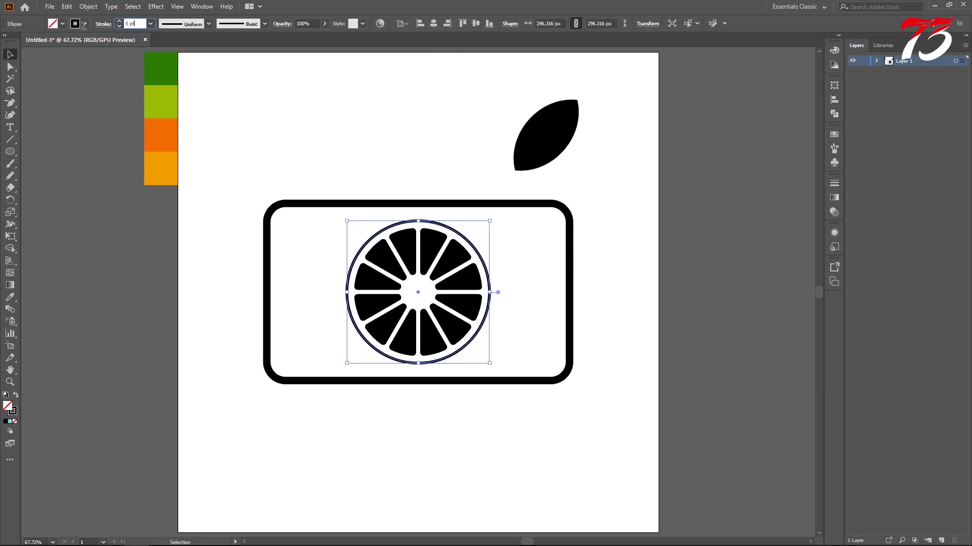
type("10")
key("Return")
left_click(349, 98)
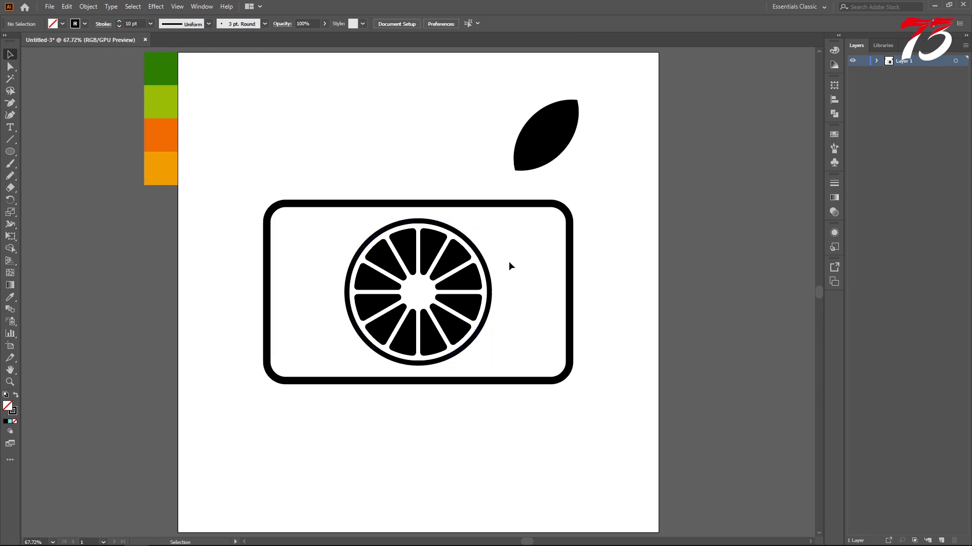
- Add several anchor points along the upper-right arc of the outer ring and deselect it
key("p")
key("ctrl+1")
left_click(500, 228)
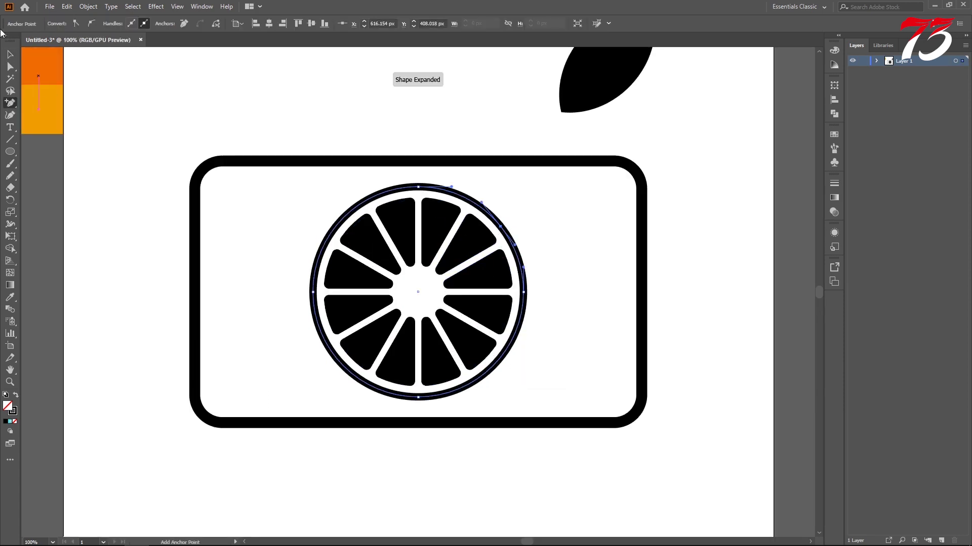
left_click(10, 55)
left_click(277, 193)
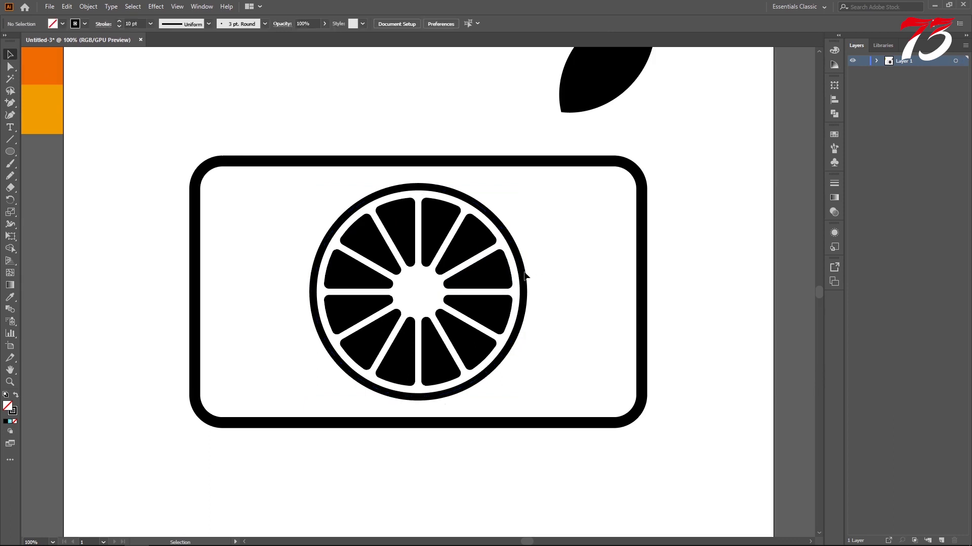
- Reduce the outer ring's stroke weight to 7 pt and shrink the ring around its centre to about 289 px
left_click(519, 270)
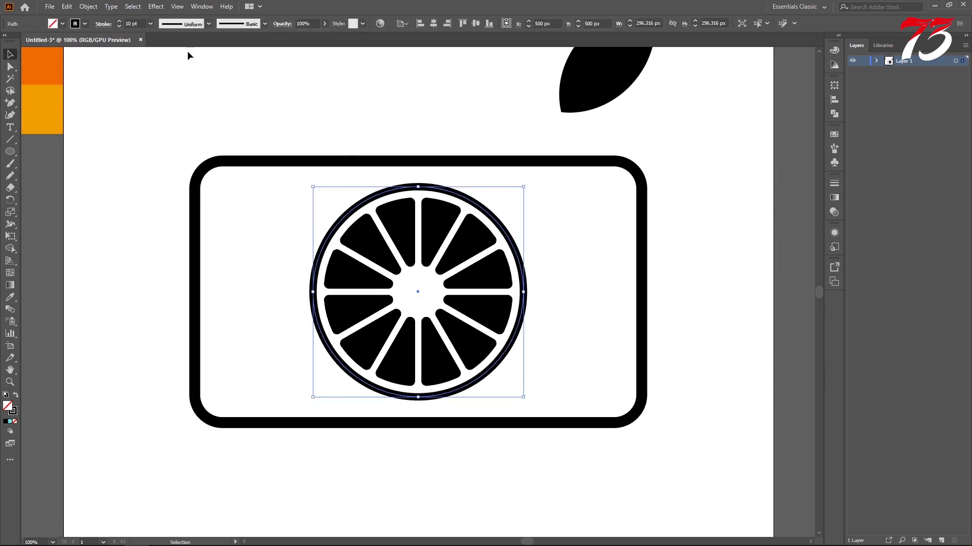
left_click(119, 27)
left_click(118, 26)
left_click(119, 26)
left_click_drag(525, 398, 522, 395)
left_click(531, 394)
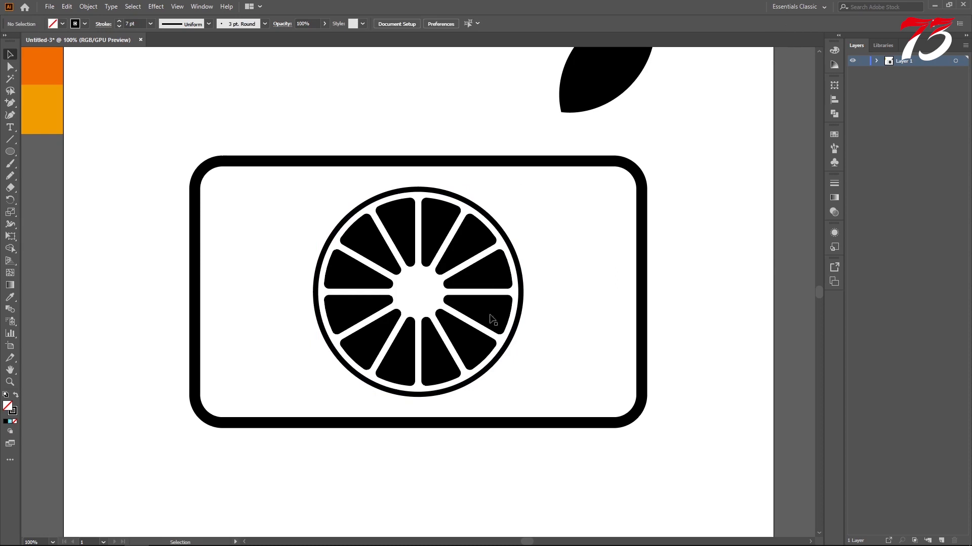
- Expand the outer ring's fill and stroke into a filled shape and deselect it
left_click(362, 202)
left_click(88, 6)
left_click(119, 126)
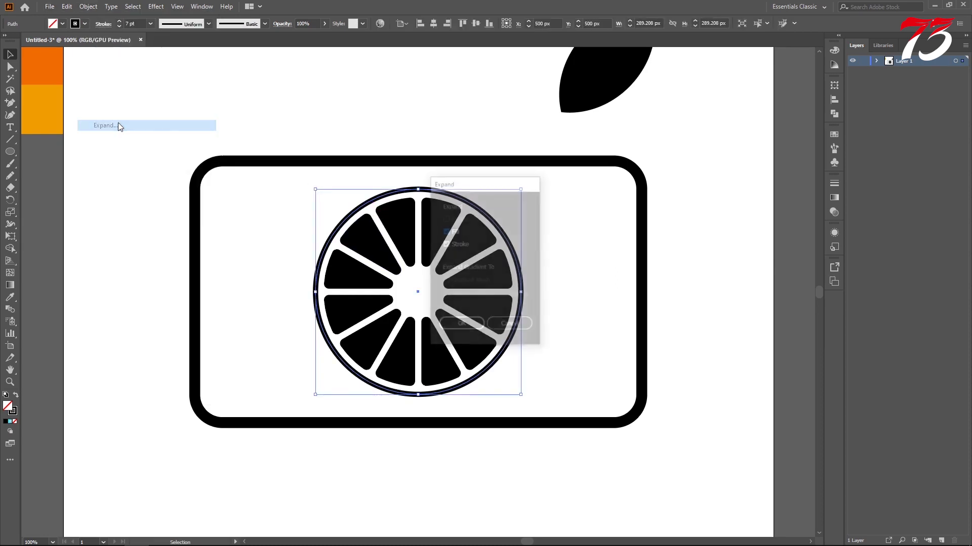
left_click(463, 325)
left_click(571, 332)
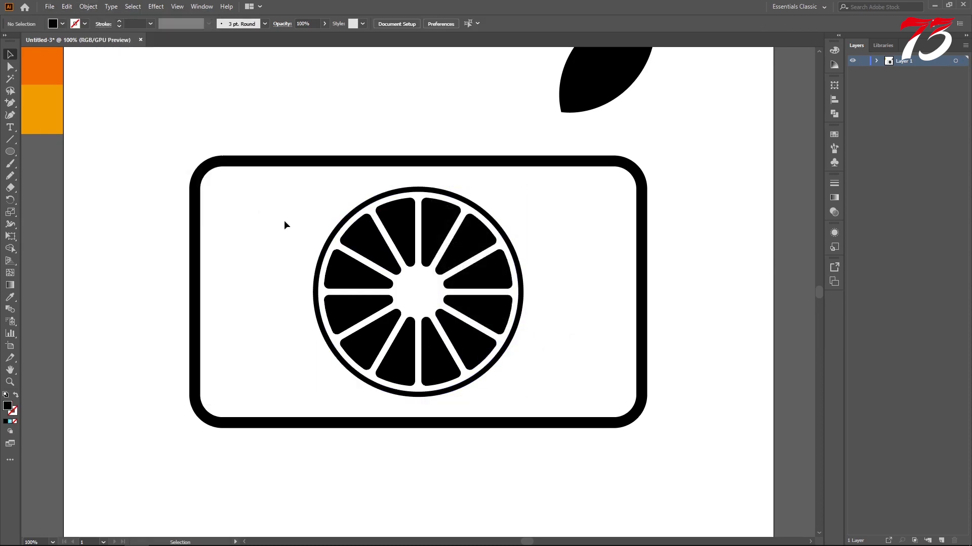
- Group the citrus slices together with the expanded outer ring
left_click_drag(284, 220, 326, 318)
left_click(508, 311)
left_click(520, 310, "shift")
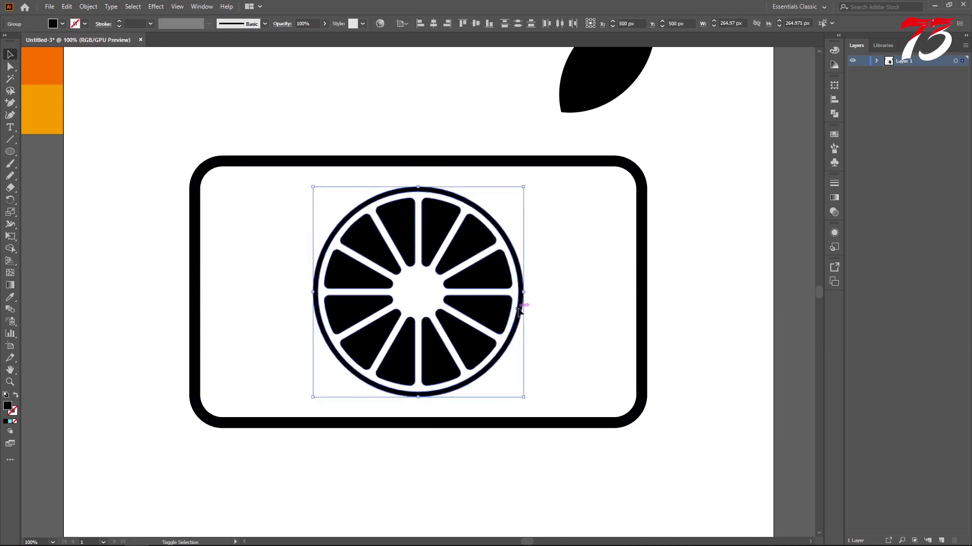
key("ctrl+g")
left_click(560, 301)
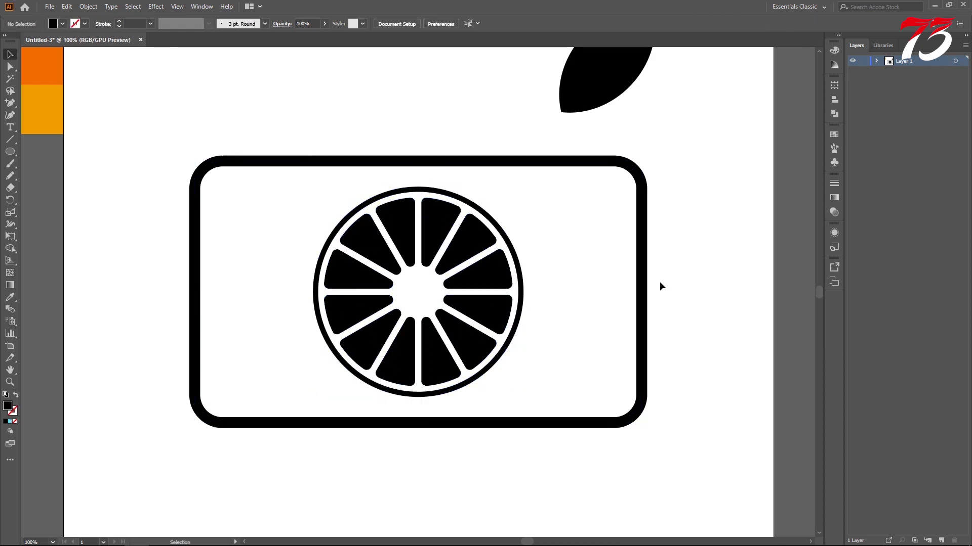
- Expand the rounded rectangle outline's fill and stroke into a filled shape
left_click(586, 162)
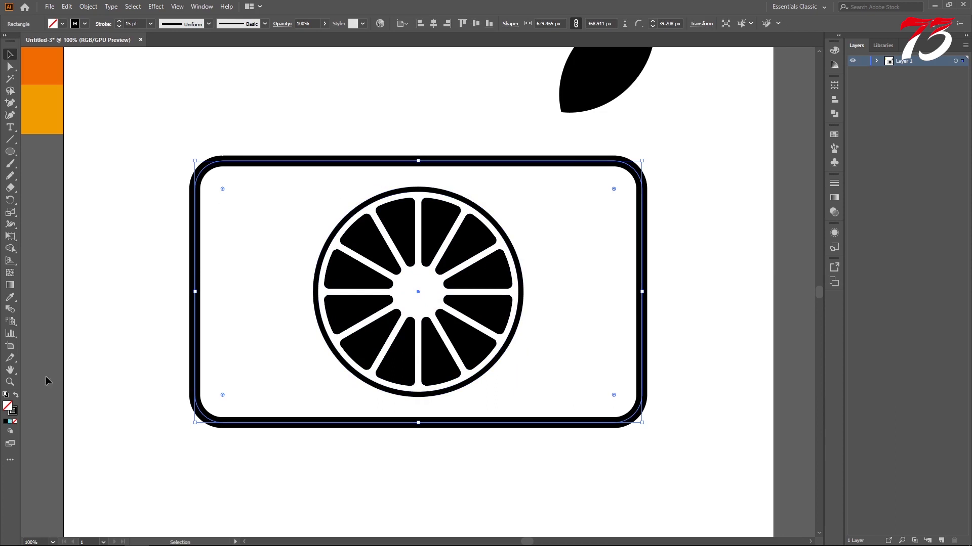
left_click(78, 5)
left_click(123, 130)
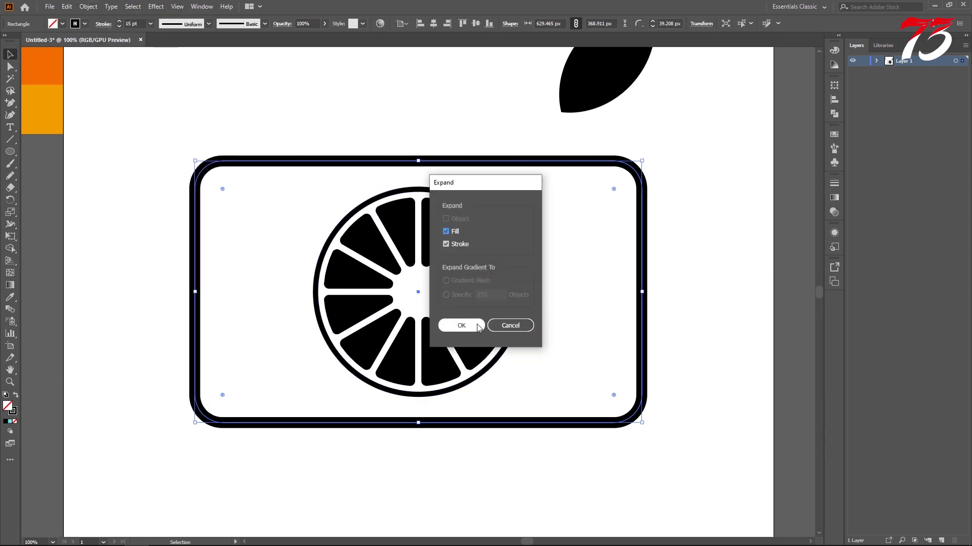
left_click(456, 324)
left_click(657, 319)
key("ctrl+minus")
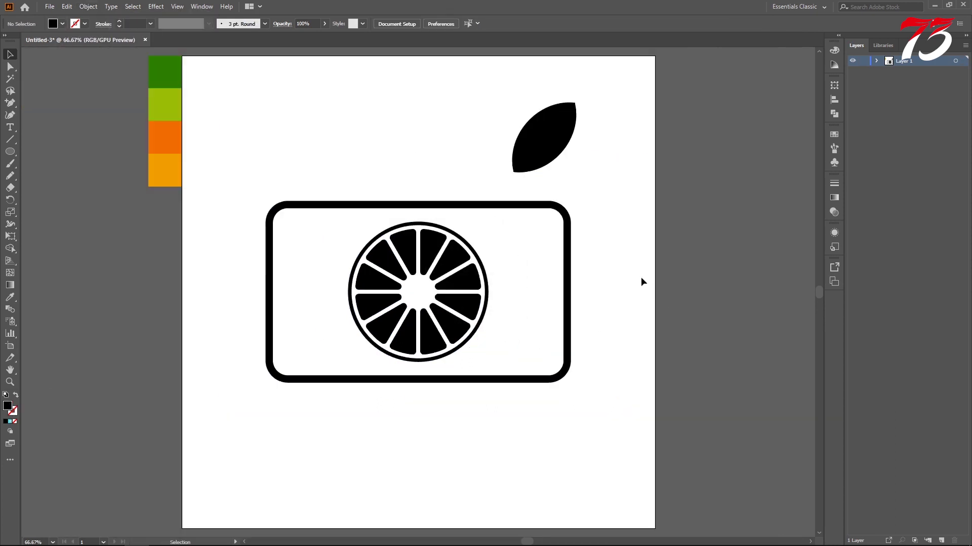
- Move the leaf to the rectangle's upper edge, shrink and tilt it to about 124 px wide, and duplicate it
left_click_drag(540, 156, 466, 189)
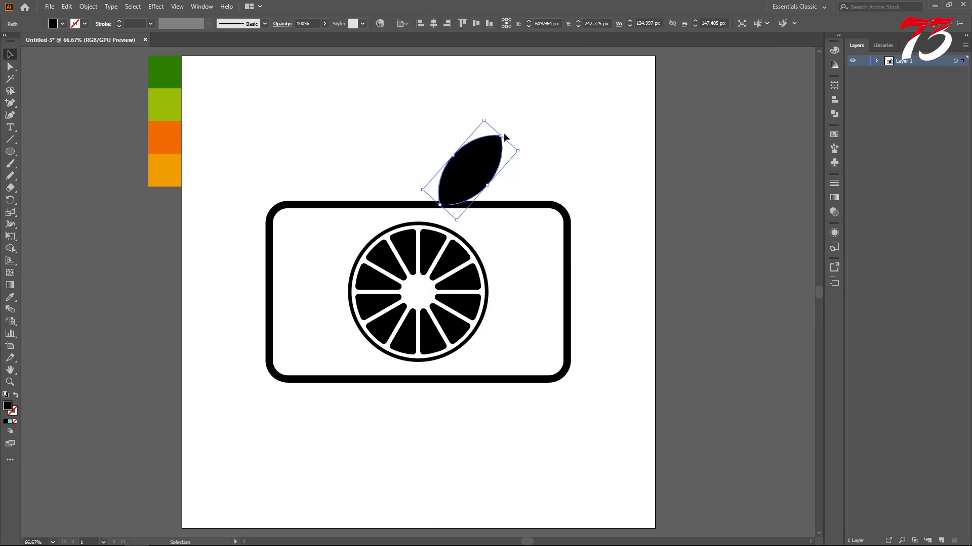
left_click_drag(502, 134, 438, 155)
left_click(489, 163)
left_click(484, 161)
left_click(489, 195)
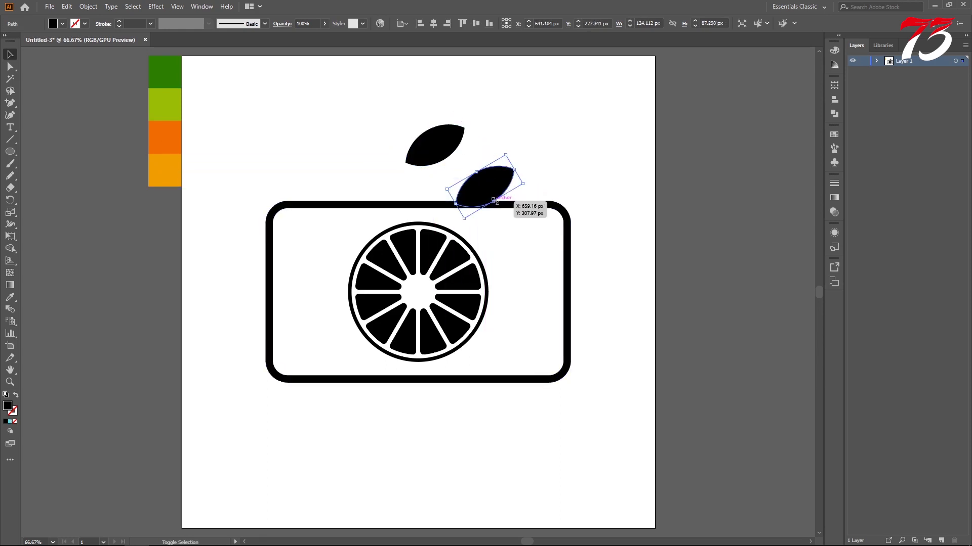
- Narrow the lower leaf slightly and place the other leaf over it, steeper and larger at about 102 by 159 px
left_click_drag(494, 203, 480, 190)
left_click(548, 197)
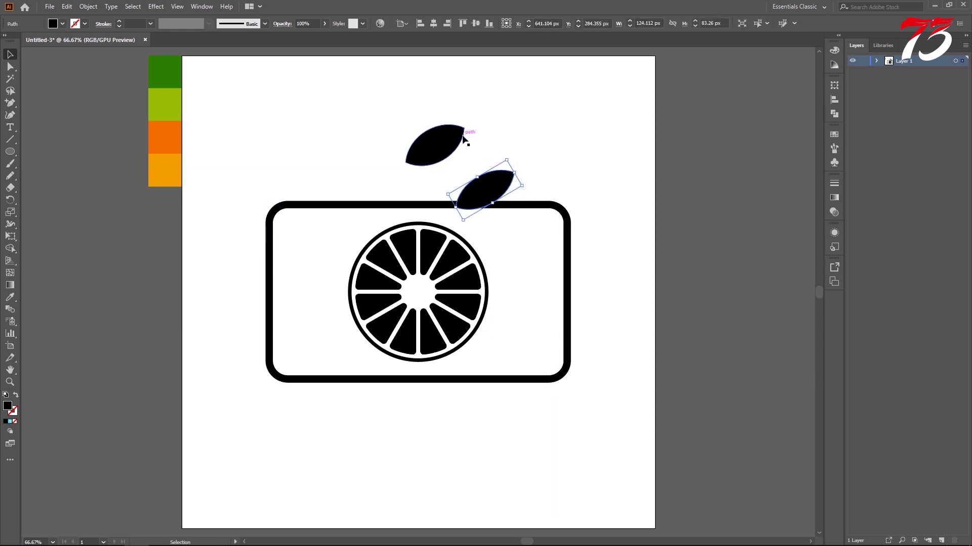
left_click_drag(438, 146, 487, 157)
left_click(504, 164)
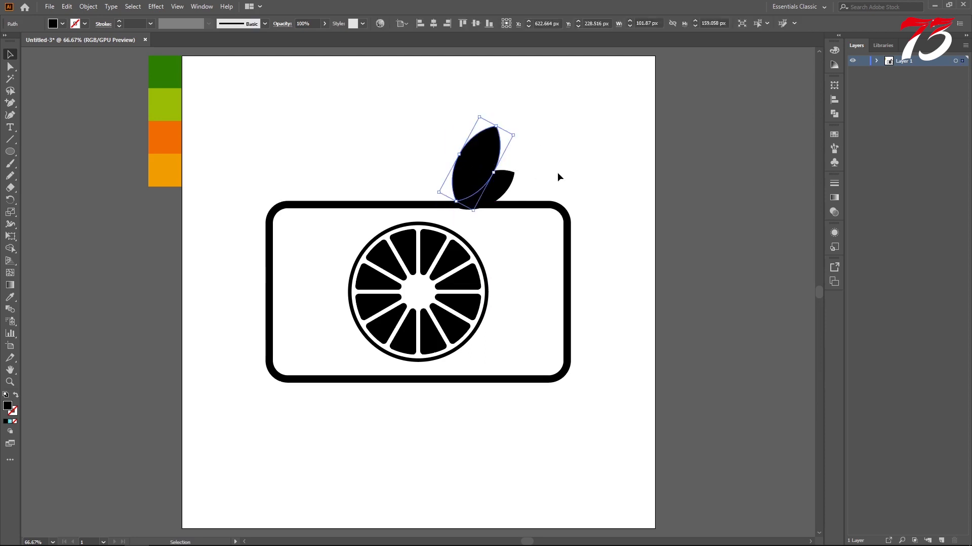
left_click(557, 173)
- Fill both leaves with the dark green sampled from the colour palette
left_click(505, 186)
left_click_drag(448, 123, 494, 189)
key("i")
left_click(172, 70)
key("v")
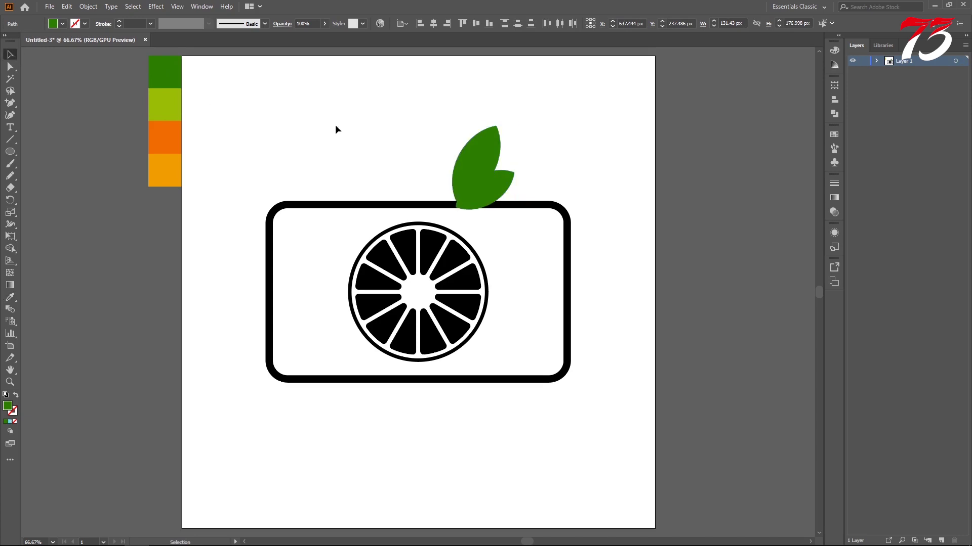
- Lower the opacity of both leaves to 54%
left_click_drag(438, 139, 465, 165)
left_click(469, 155)
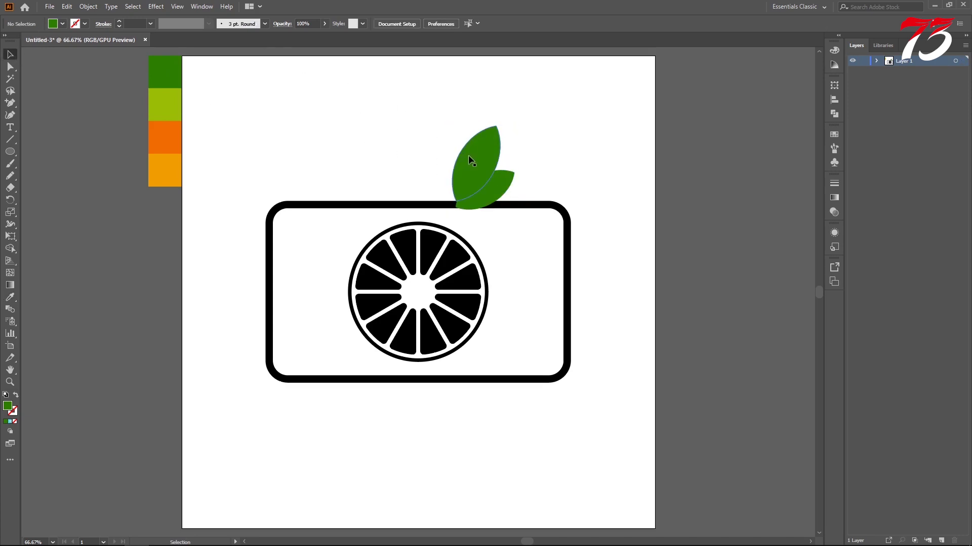
left_click(506, 187, "shift")
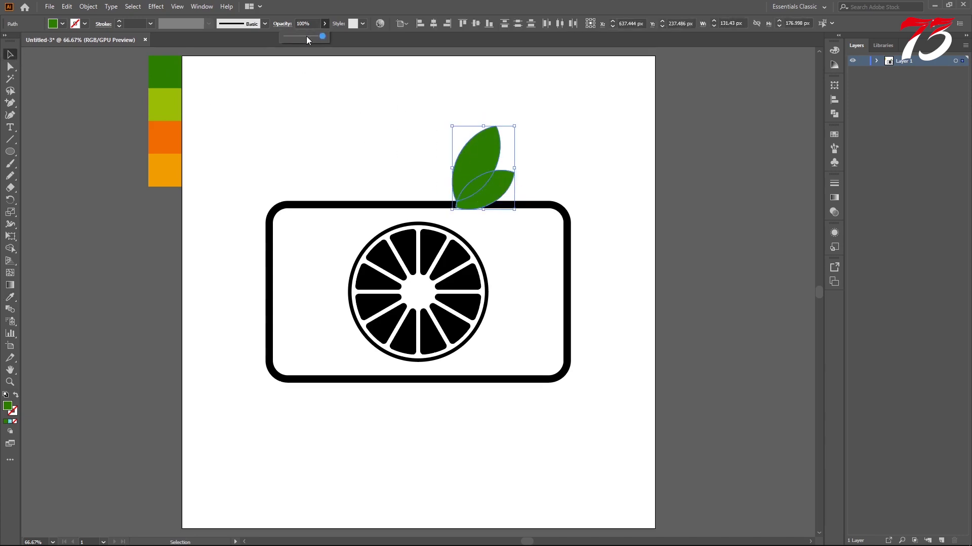
left_click(306, 36)
left_click(346, 101)
double_click(472, 156)
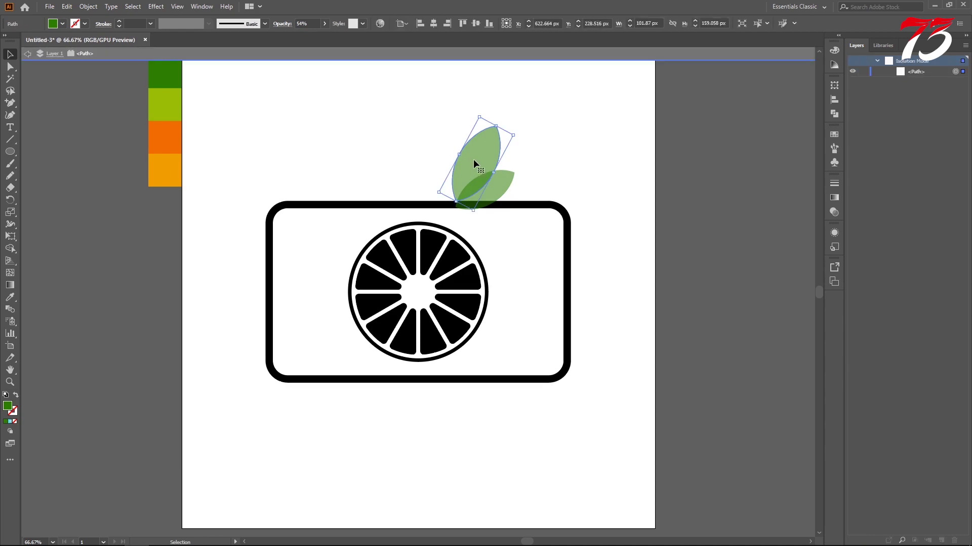
left_click(575, 180)
scroll(575, 184, "up", 5)
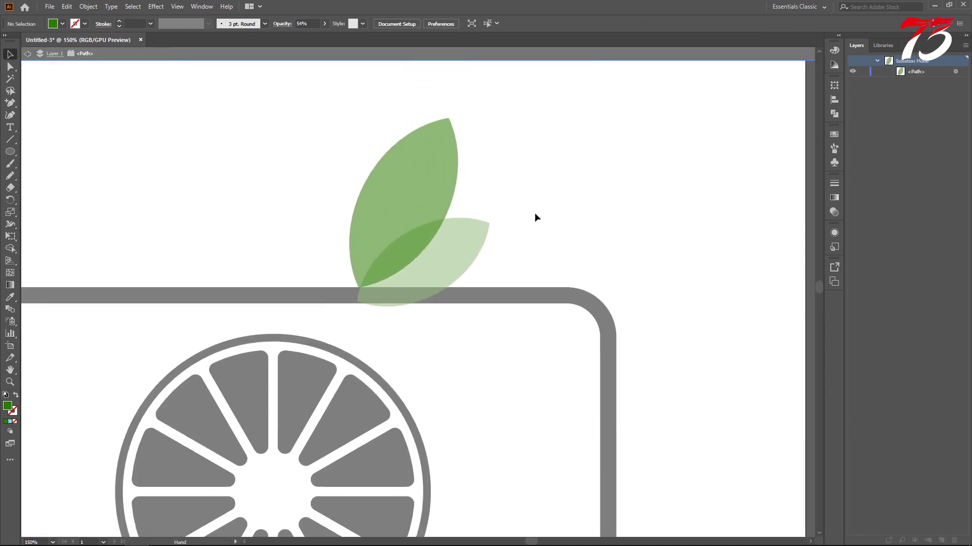
double_click(564, 190)
- Move the tall leaf so its lower tip meets the small leaf's lower tip, using outline view for precision
left_click(412, 178)
left_click_drag(412, 178, 404, 194)
key("ctrl+y")
key("ctrl+equal")
key("a")
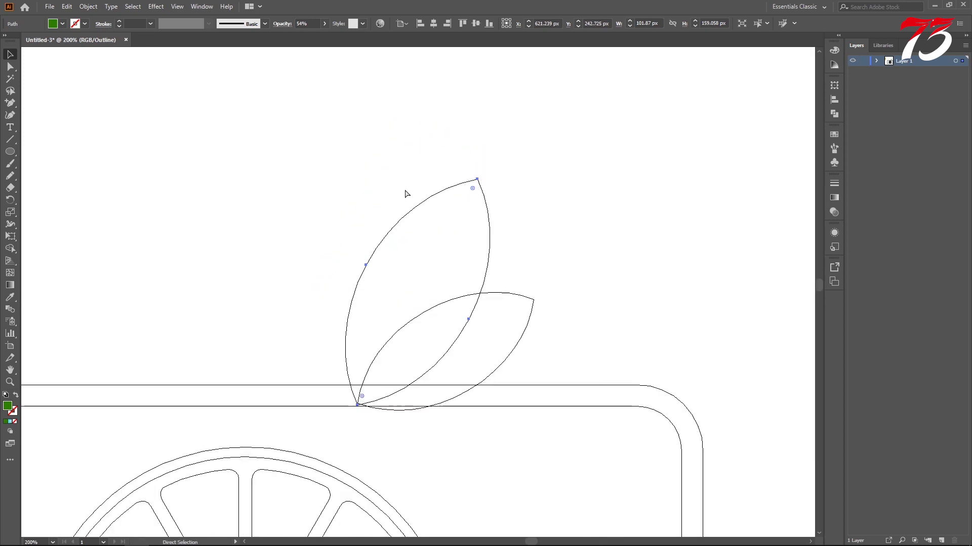
key("v")
key("ctrl+equal")
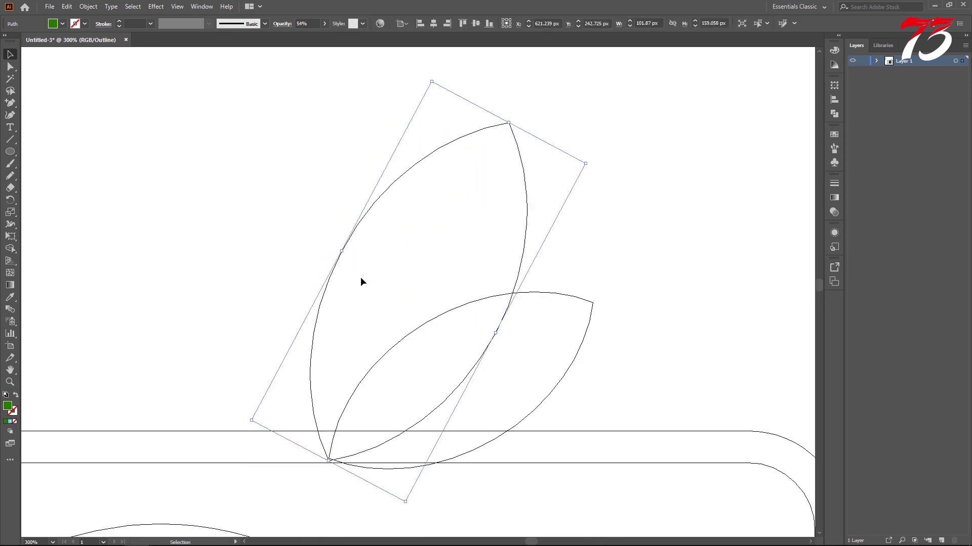
left_click_drag(338, 260, 338, 259)
key("ctrl+y")
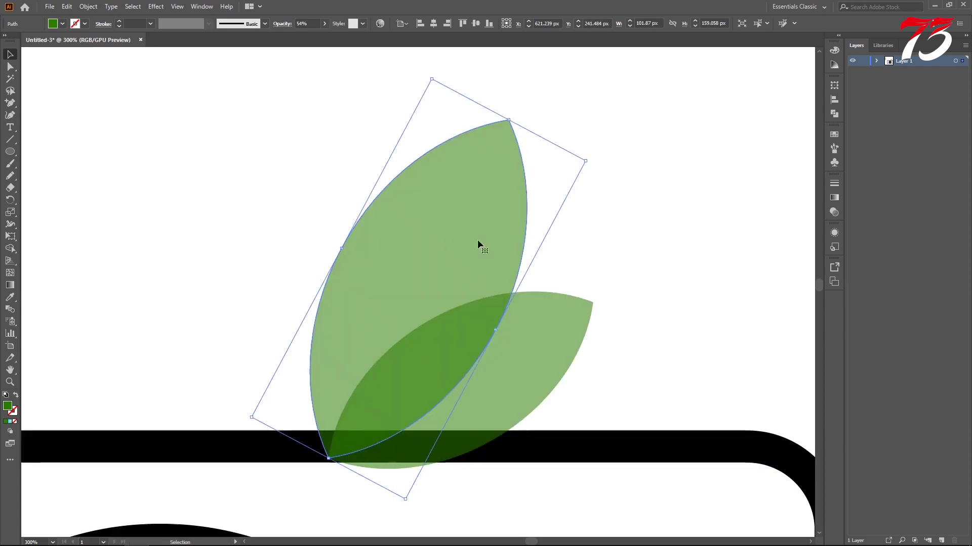
- Enlarge the small leaf slightly to about 126 px wide and move its lower tip onto the tall leaf's lower tip
left_click(569, 341)
left_click_drag(598, 298, 595, 297)
left_click_drag(520, 360, 520, 363)
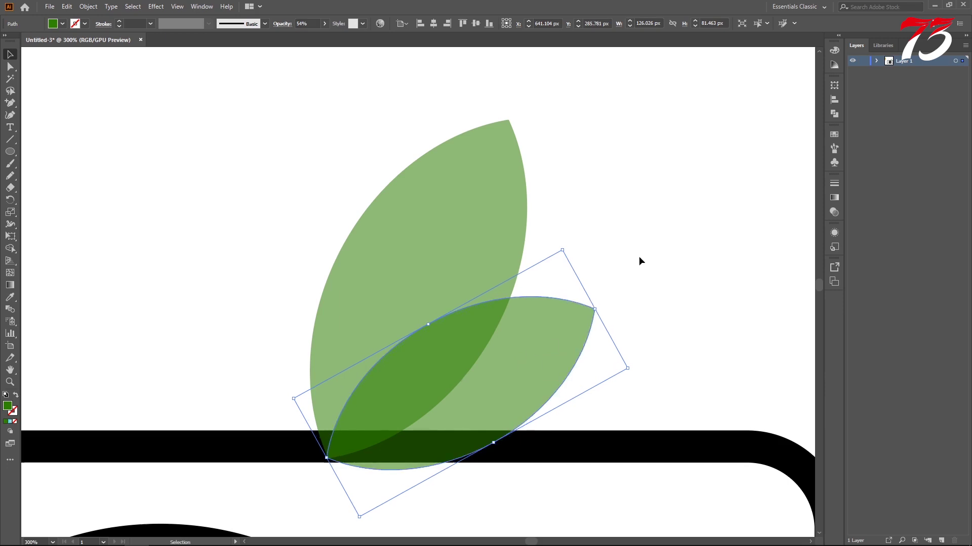
left_click(639, 254)
- Shrink the tall leaf slightly while keeping its lower tip on the small leaf's tip
key("ctrl+minus")
key("ctrl+minus")
key("ctrl+minus")
left_click(414, 290)
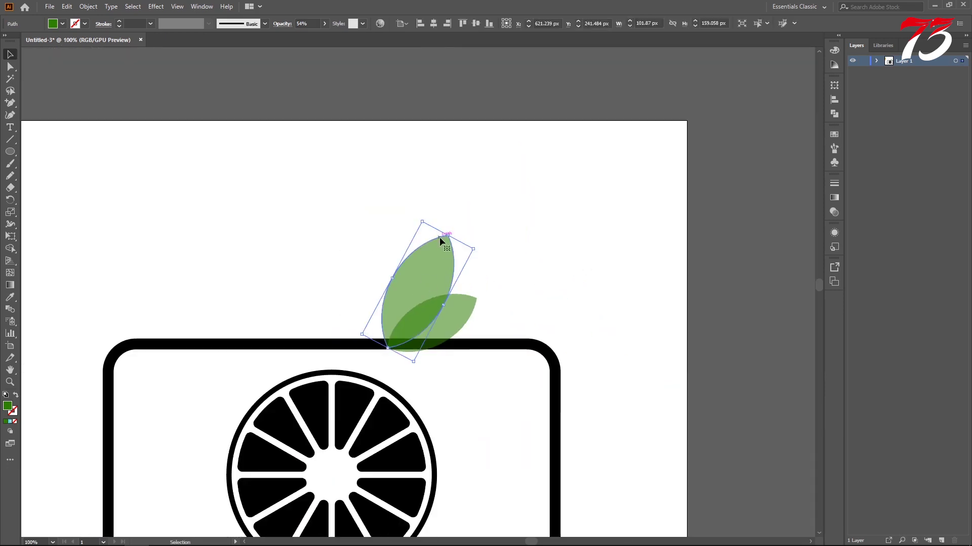
left_click_drag(455, 233, 504, 255)
left_click(503, 253)
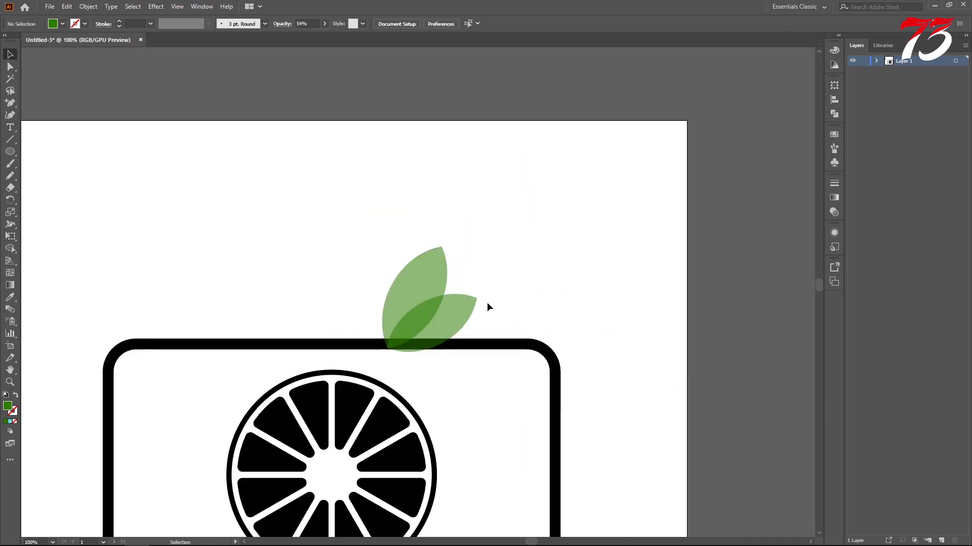
- Delete the spare leaf lying beneath the two leaves and reposition the leaf pair on the rectangle's upper edge
key("ctrl+minus")
left_click_drag(448, 302, 338, 245)
left_click(414, 287)
left_click(414, 291)
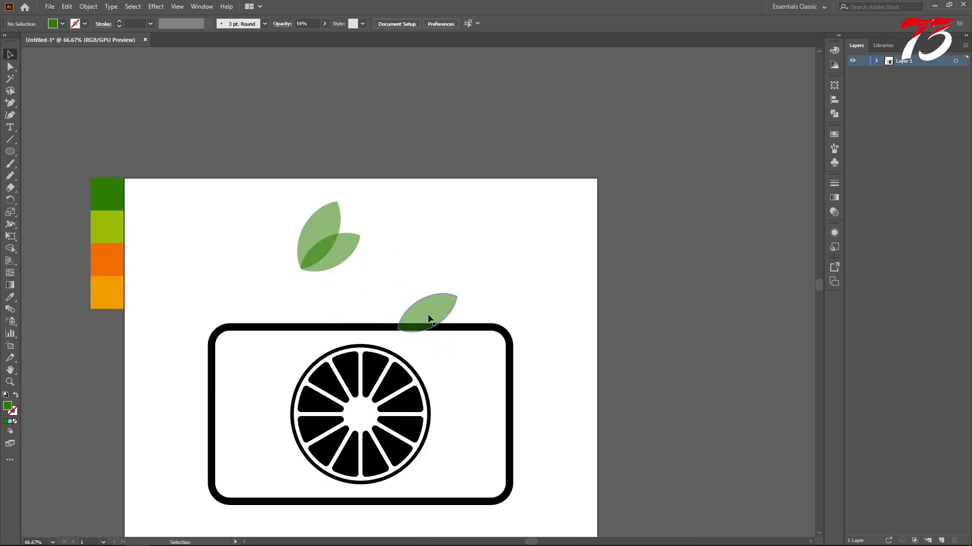
left_click_drag(429, 318, 423, 322)
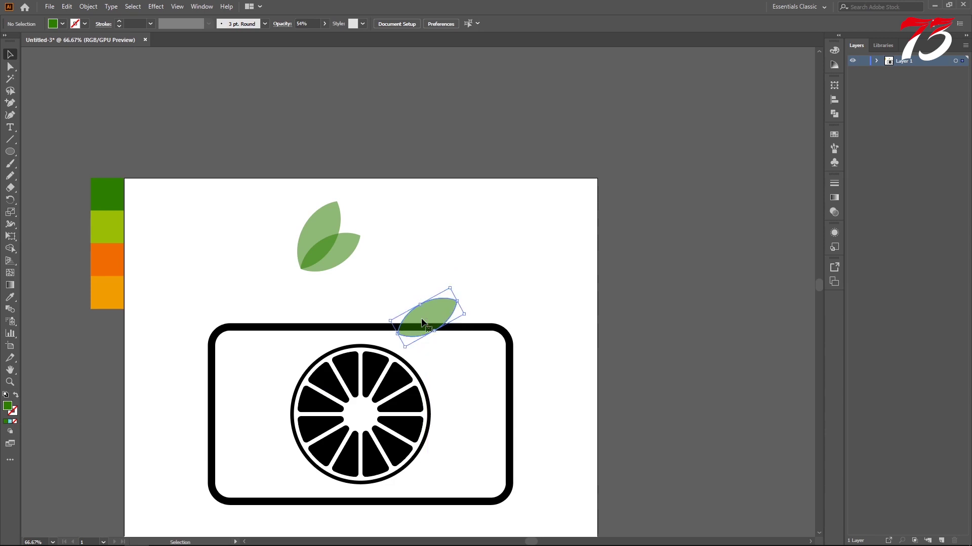
key("Delete")
left_click_drag(257, 216, 423, 322)
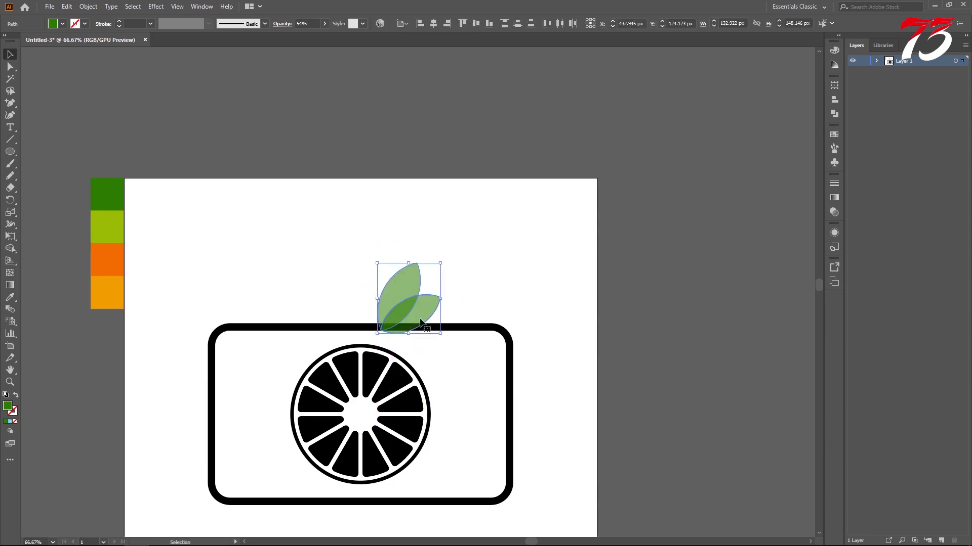
left_click(454, 312)
- Select the rounded rectangle outline around the citrus circle
left_click(455, 327)
key("ctrl+plus")
key("ctrl+plus")
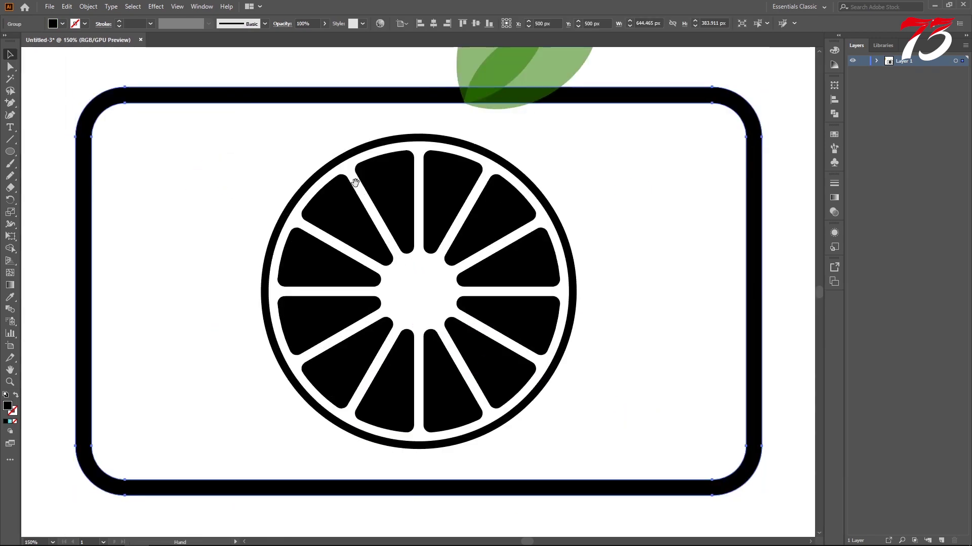
left_click_drag(357, 177, 309, 337)
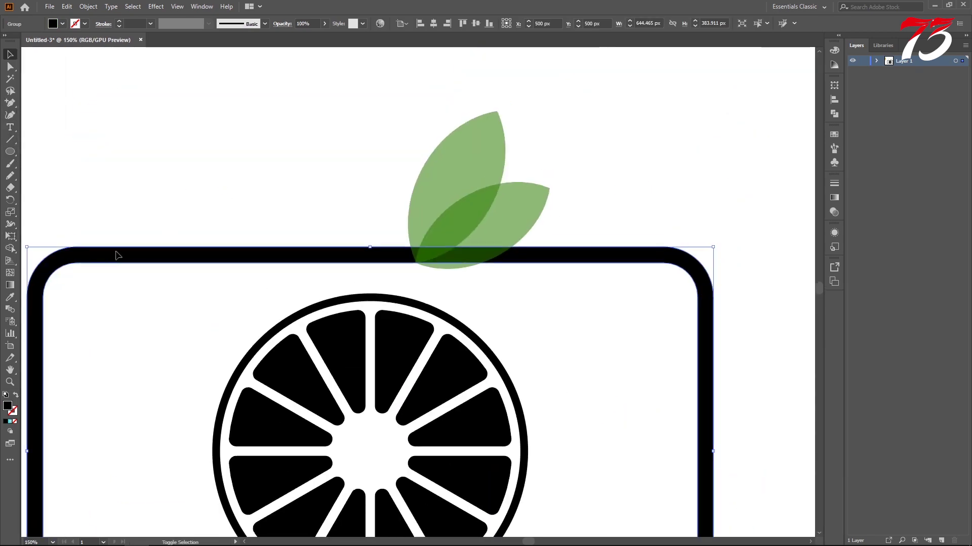
- Try to erase the rectangle outline where the small leaf crosses it, and undo the erasing
key("shift+e")
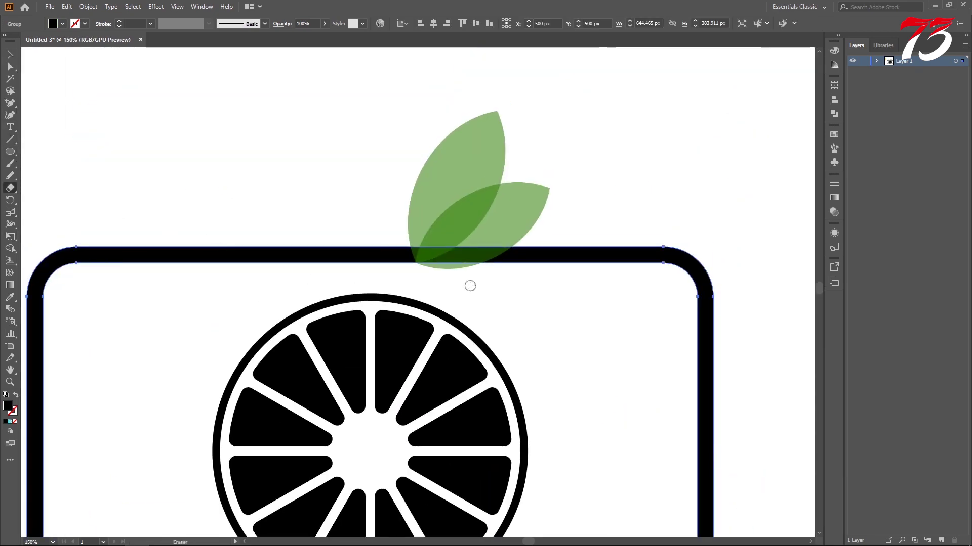
left_click(494, 245)
key("ctrl+z")
key("v")
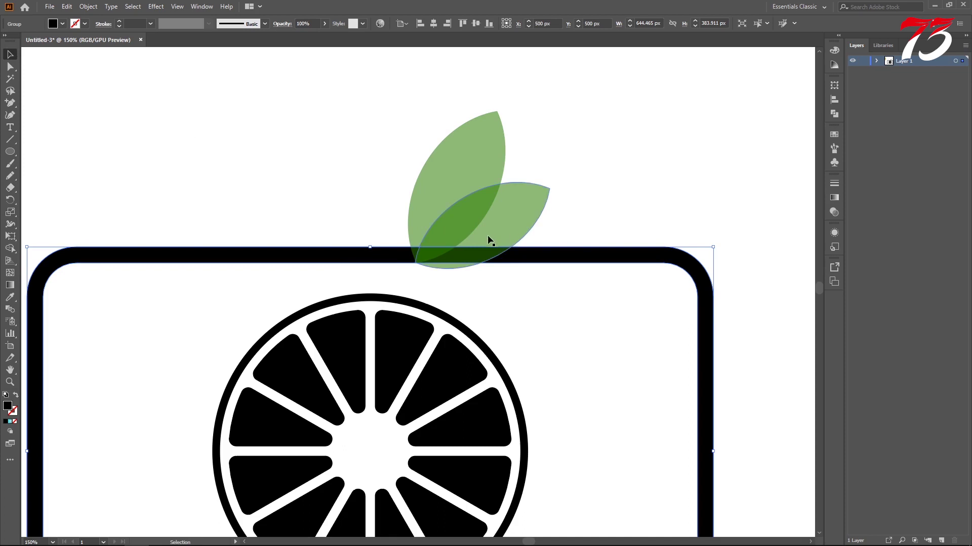
- Place a slightly offset copy of the small leaf over the outline and remove the copy and the overlapped outline with Shape Builder
left_click_drag(490, 240, 516, 252)
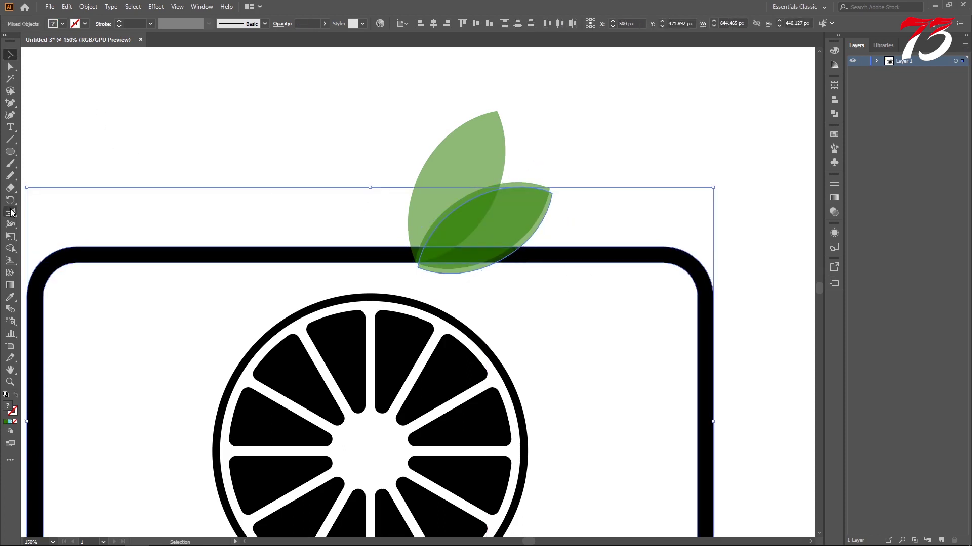
left_click(10, 247)
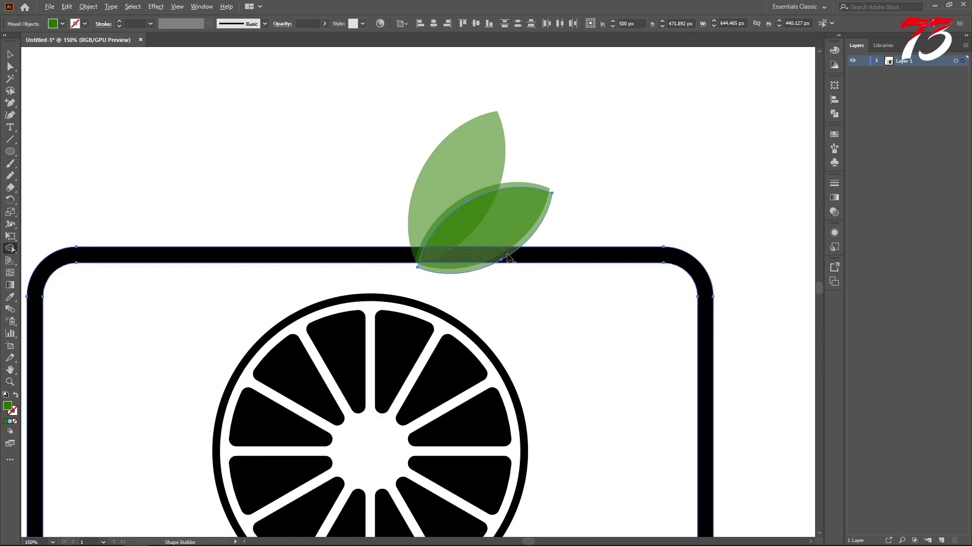
left_click(508, 257)
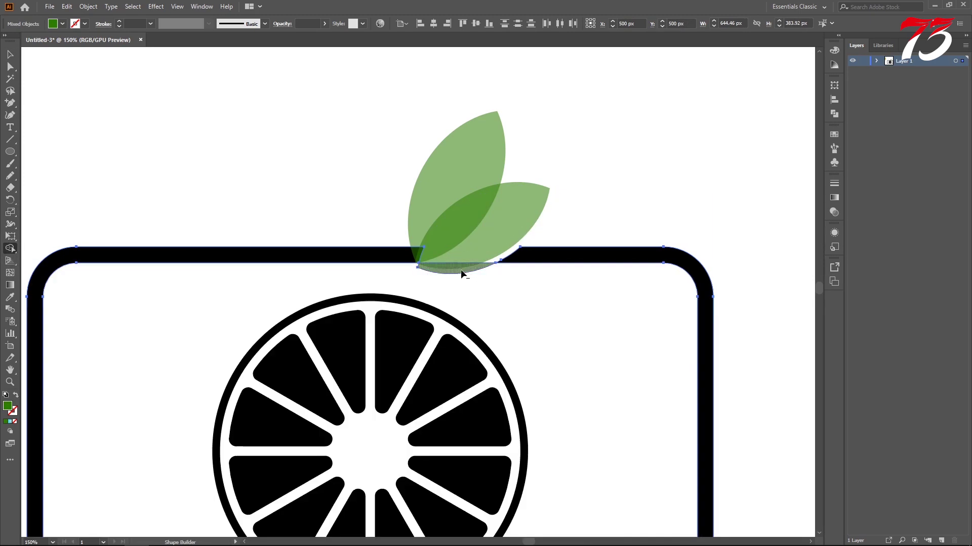
left_click(461, 268, "alt")
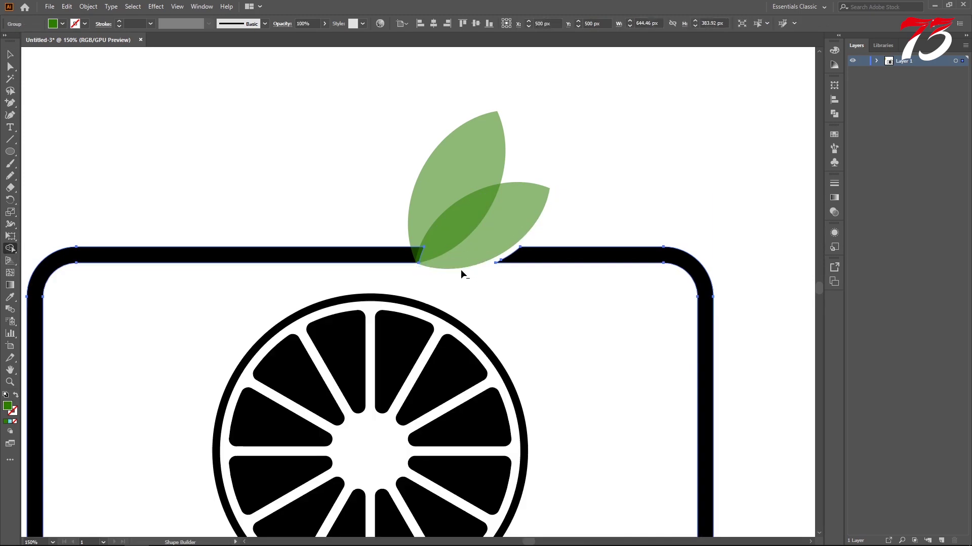
- Lay a thin vertical rectangle across the outline beside the large leaf and remove the overlapped outline stub and the rectangle with Shape Builder
left_click(10, 54)
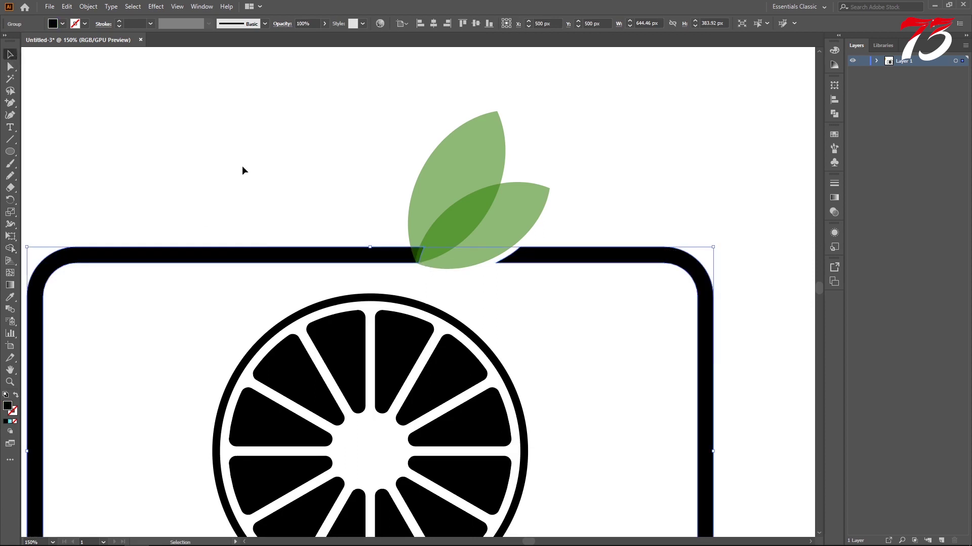
left_click(297, 254)
left_click_drag(10, 152, 51, 150)
left_click_drag(396, 243, 399, 275)
key("v")
left_click(8, 250)
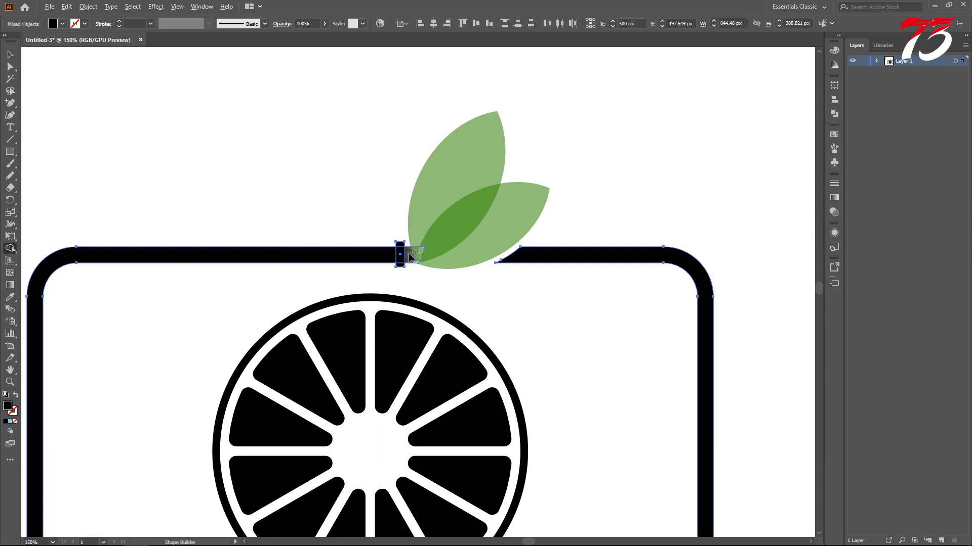
left_click(11, 58)
left_click(383, 238)
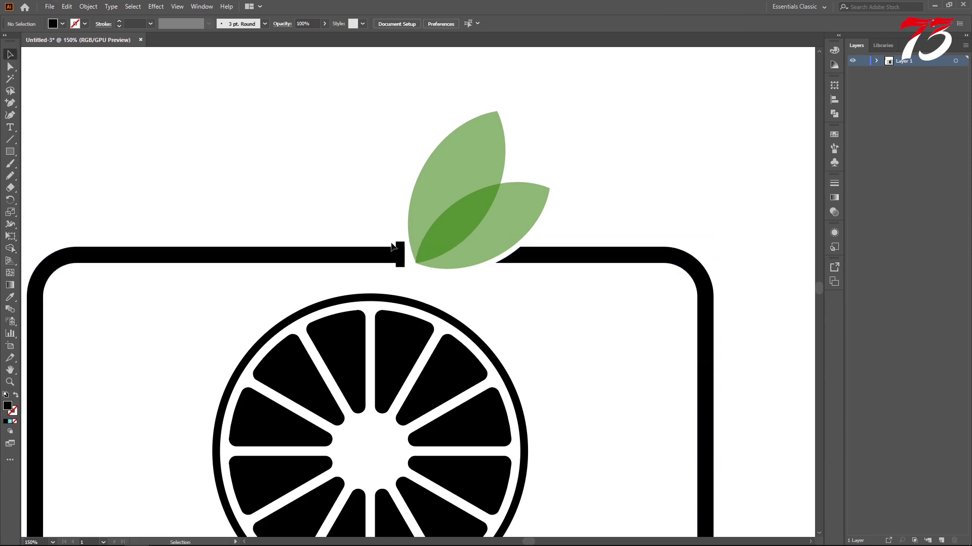
left_click(399, 245)
key("Delete")
- Set the opacity of both leaves to 80%
key("ctrl+minus")
key("ctrl+minus")
key("ctrl+minus")
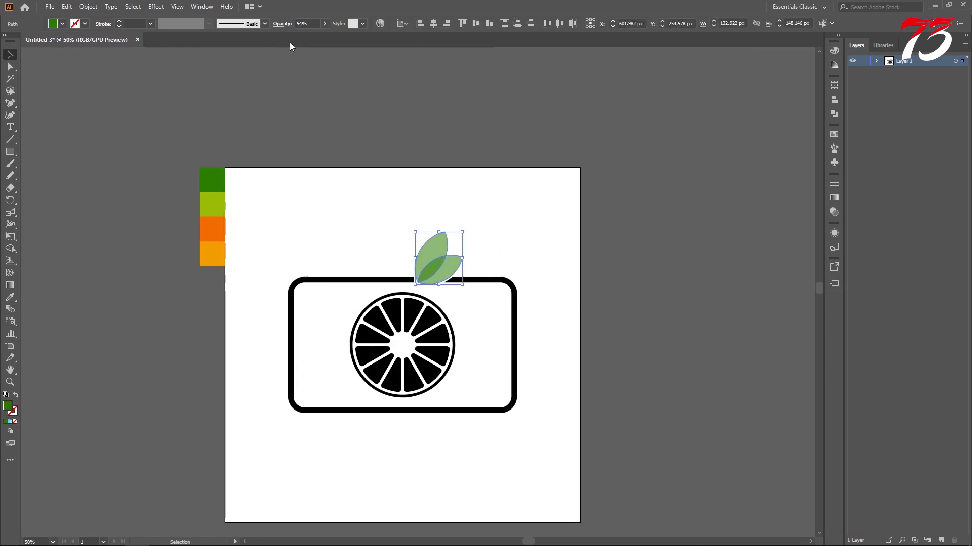
type("80")
key("Return")
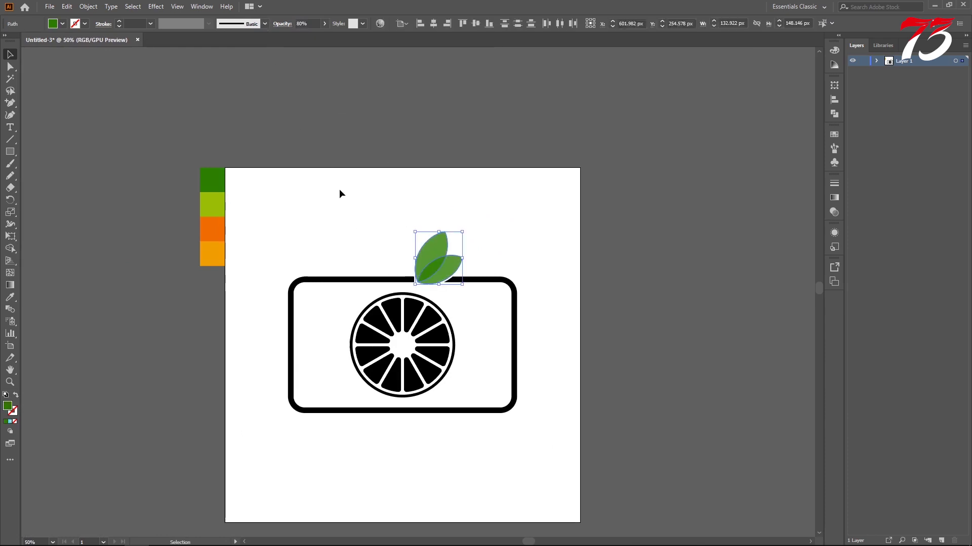
left_click(354, 198)
- Lower the opacity of the two leaves to 70%
key("ctrl+plus")
key("ctrl+plus")
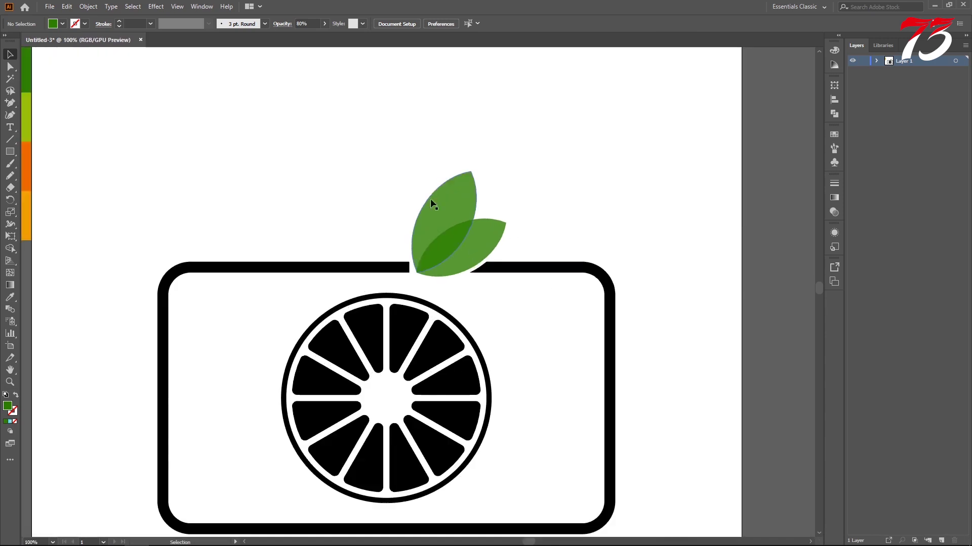
left_click(466, 252)
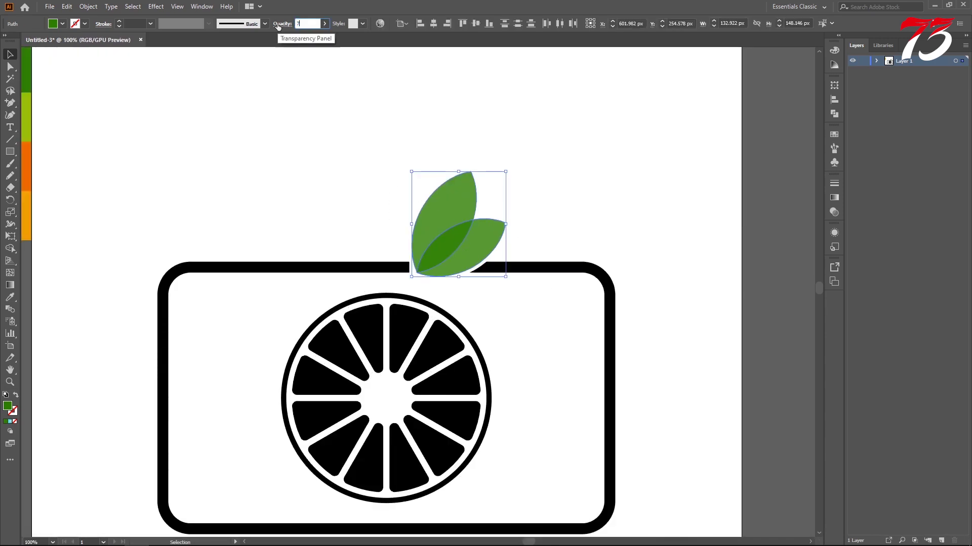
type("70")
key("Return")
left_click(196, 141)
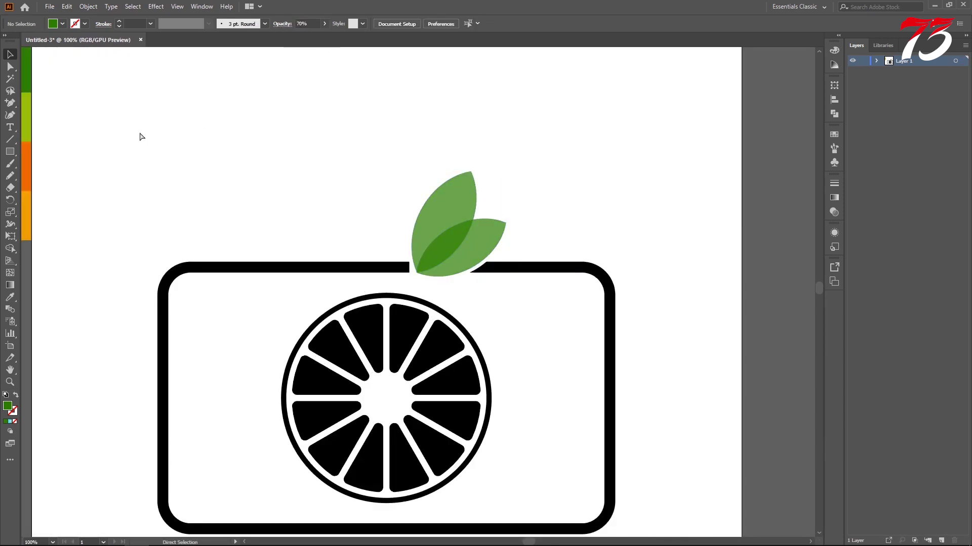
- Draw a rectangle about 41 × 18 px on the outline's upper edge near its left corner and round its corners to about 5.7 px
key("ctrl+minus")
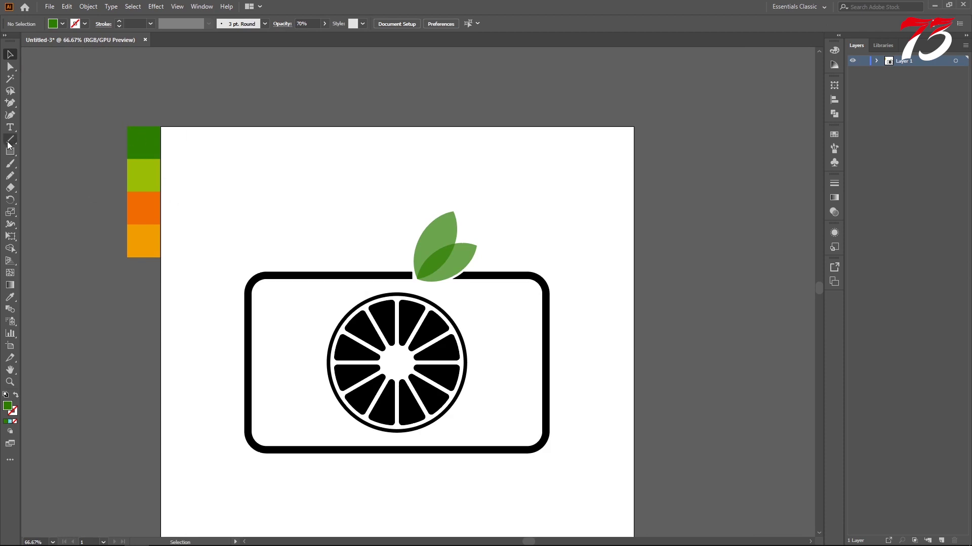
left_click_drag(9, 148, 42, 150)
key("ctrl+plus")
key("ctrl+plus")
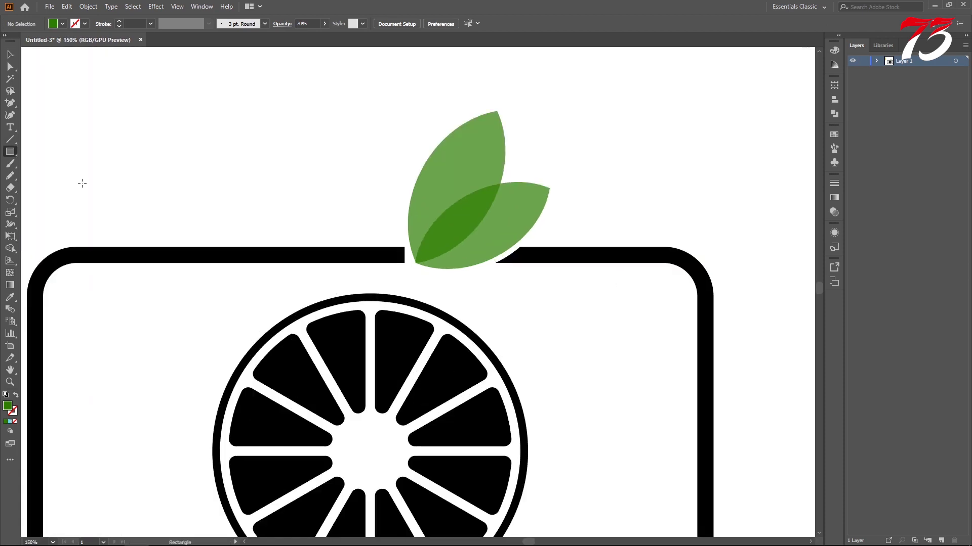
scroll(245, 223, "left", 3)
scroll(247, 221, "down", 1)
mouse_move(251, 219)
left_mouse_down()
mouse_move(298, 228)
mouse_move(297, 238)
mouse_move(255, 226)
left_mouse_up()
left_click(10, 67)
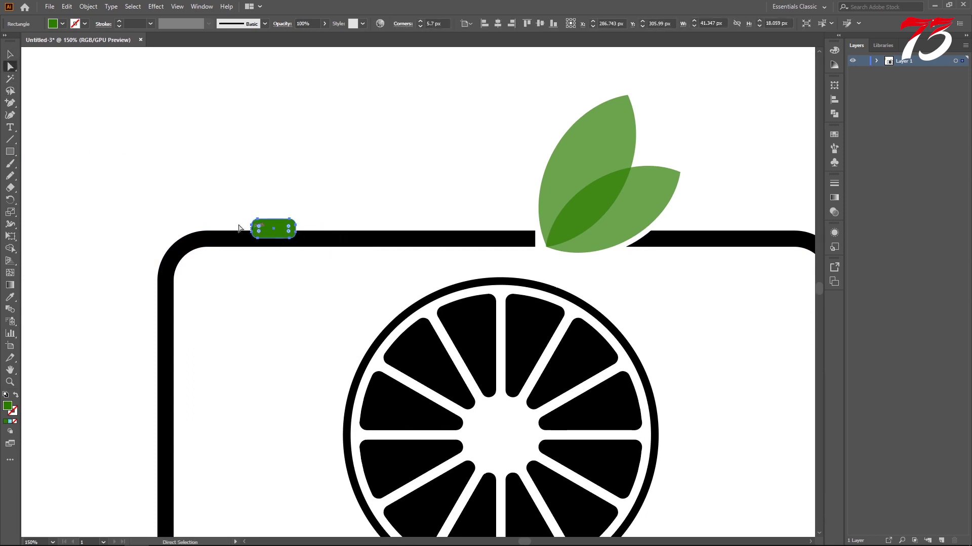
- Recolour the small rounded rectangle black by sampling the camera outline with the Eyedropper
left_click(342, 198)
key("i")
left_click(343, 234)
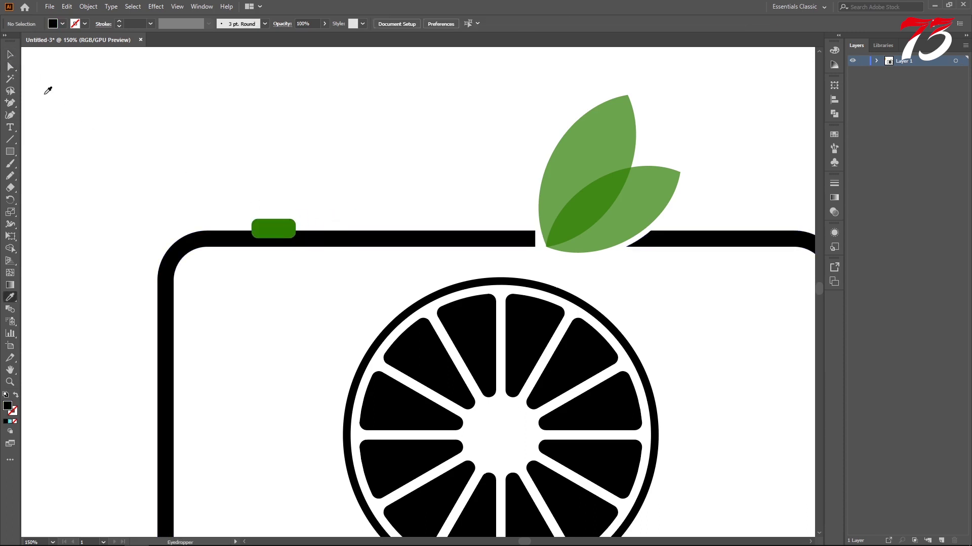
left_click(10, 54)
left_click(278, 226)
key("i")
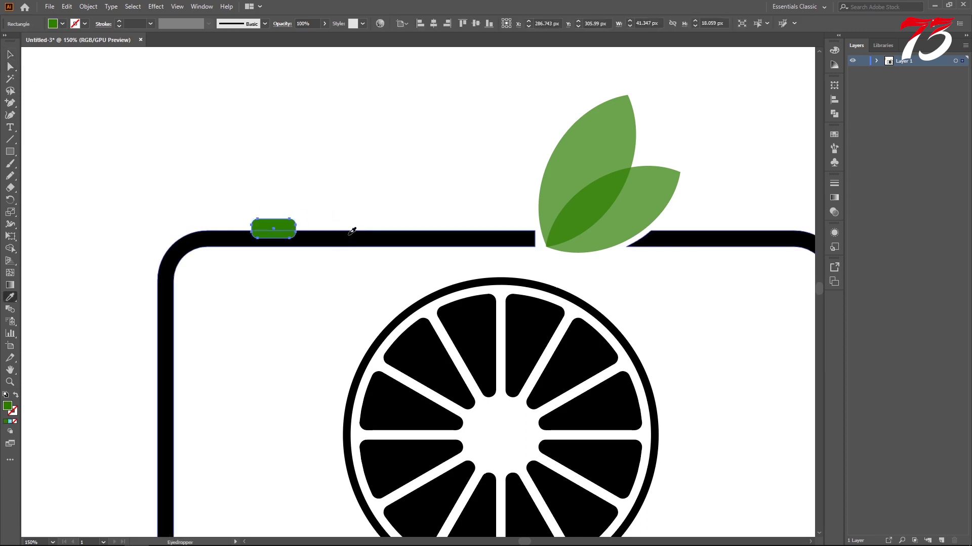
left_click(350, 235)
left_click(11, 56)
left_click(226, 148)
- Place a copy of the small black rounded rectangle inside the outline near its upper-right corner
key("ctrl+minus")
key("ctrl+minus")
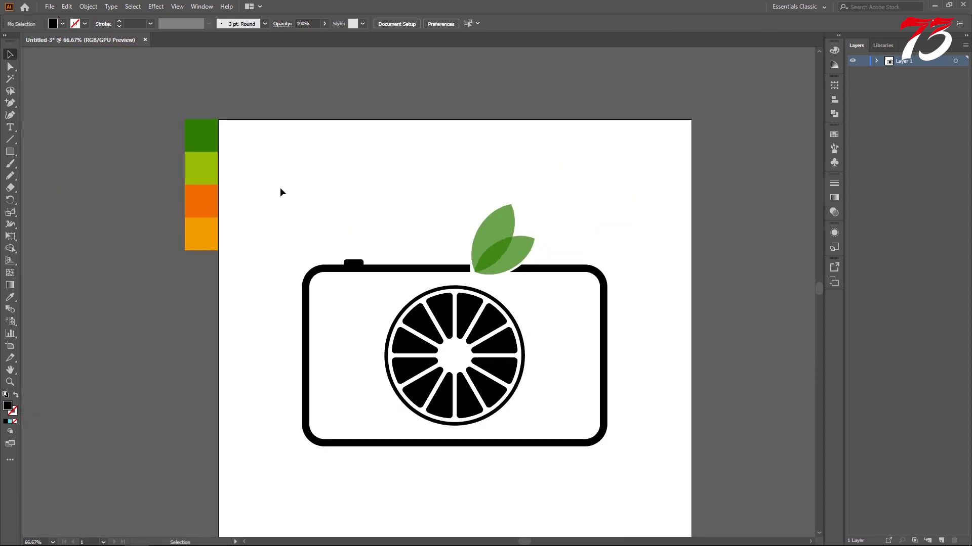
left_click(356, 265)
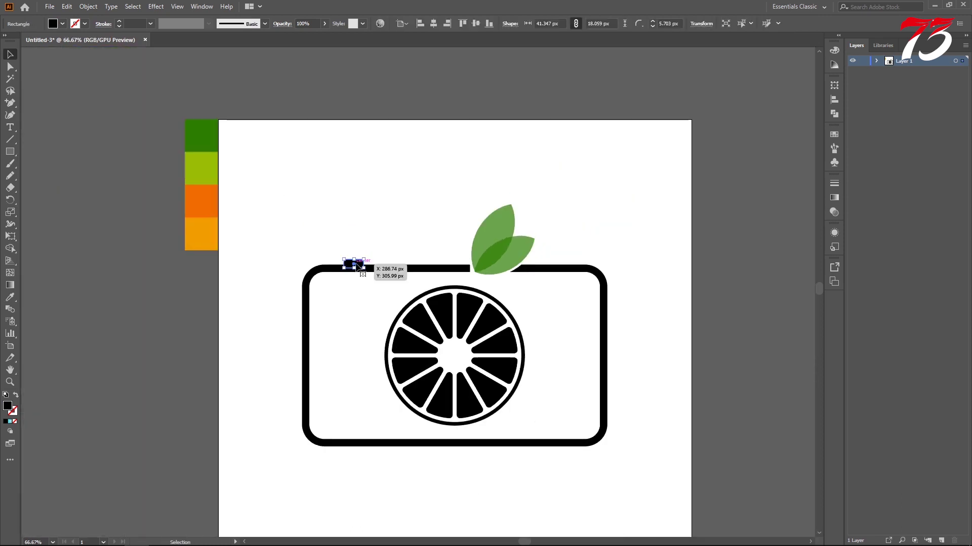
key("ctrl+plus")
key("ctrl+plus")
key("ctrl+plus")
left_click(504, 261)
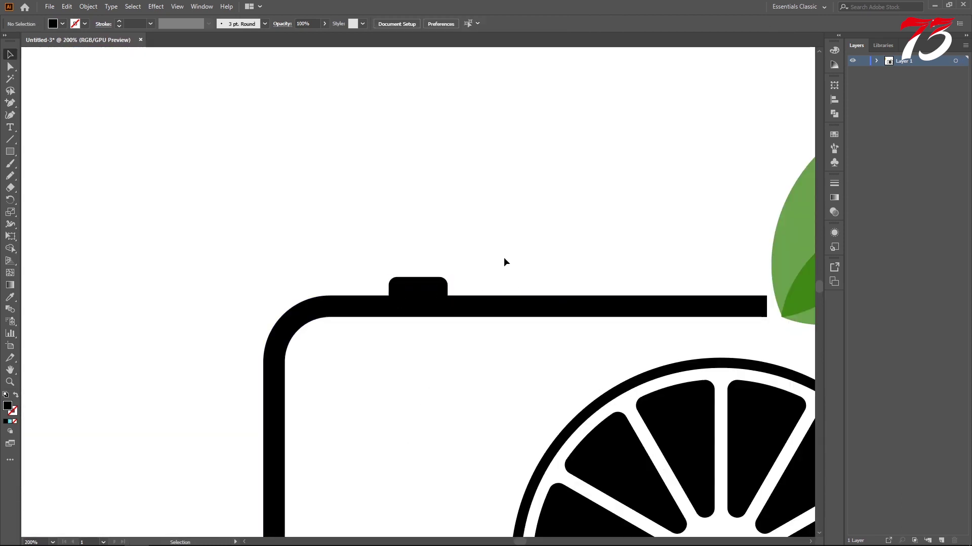
key("ctrl+0")
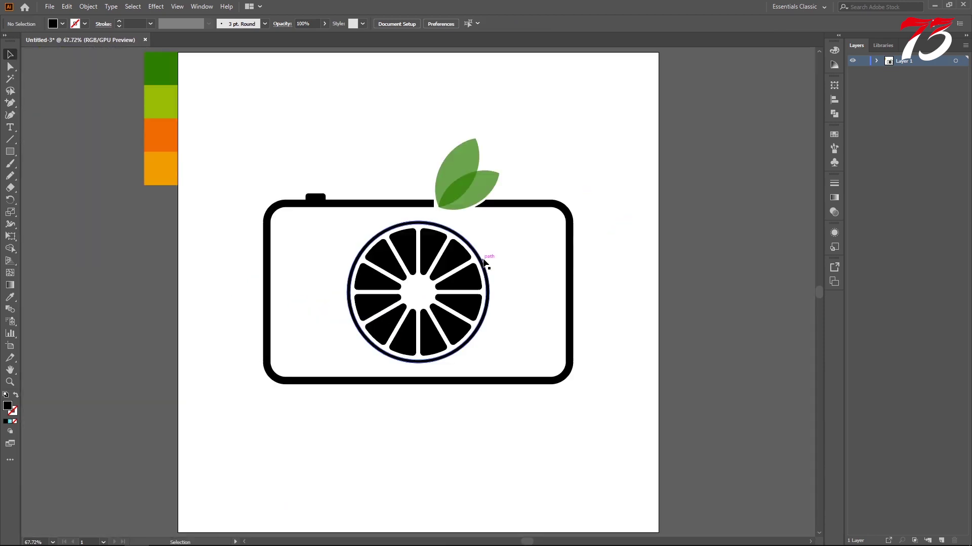
left_click_drag(316, 201, 532, 227)
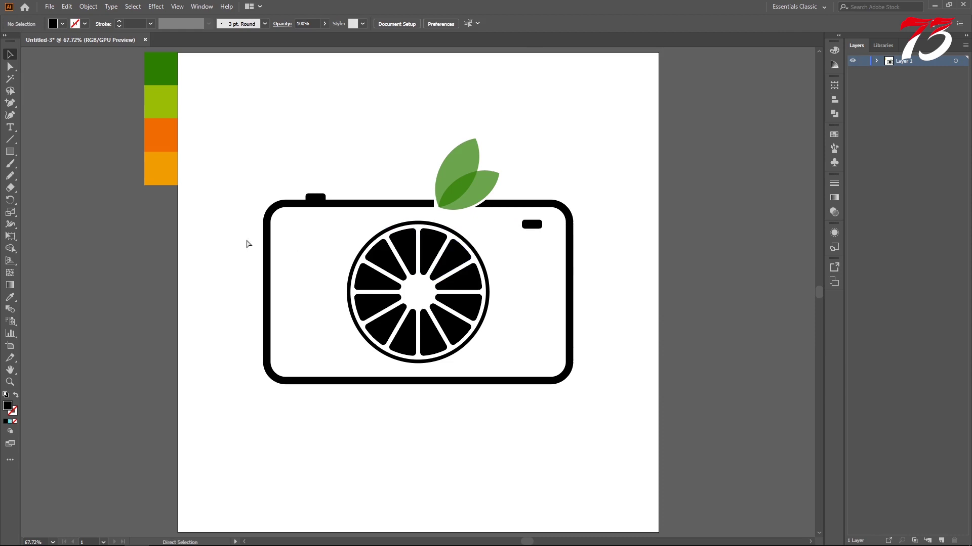
- Fill the camera outline with the white-to-black linear gradient preset
key("ctrl+minus")
left_click(348, 205)
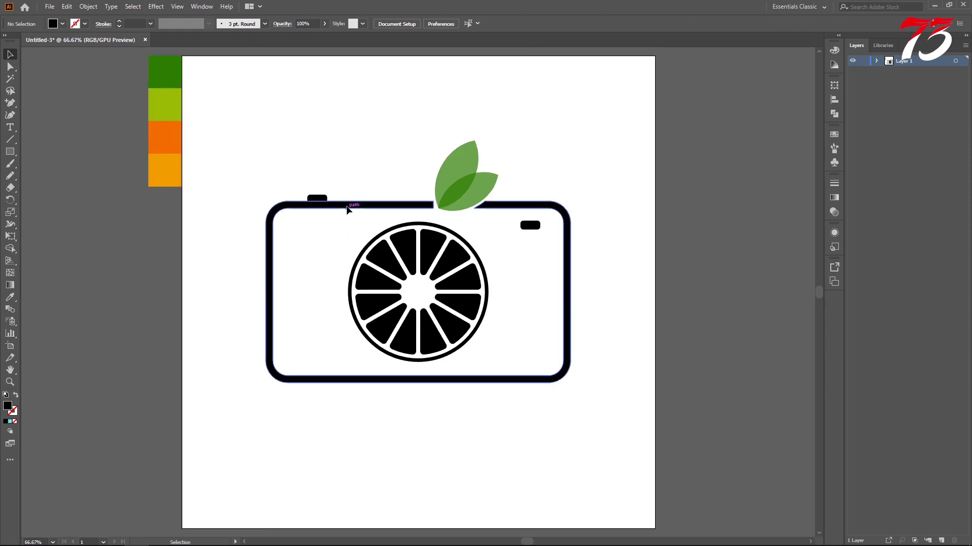
left_click(11, 285)
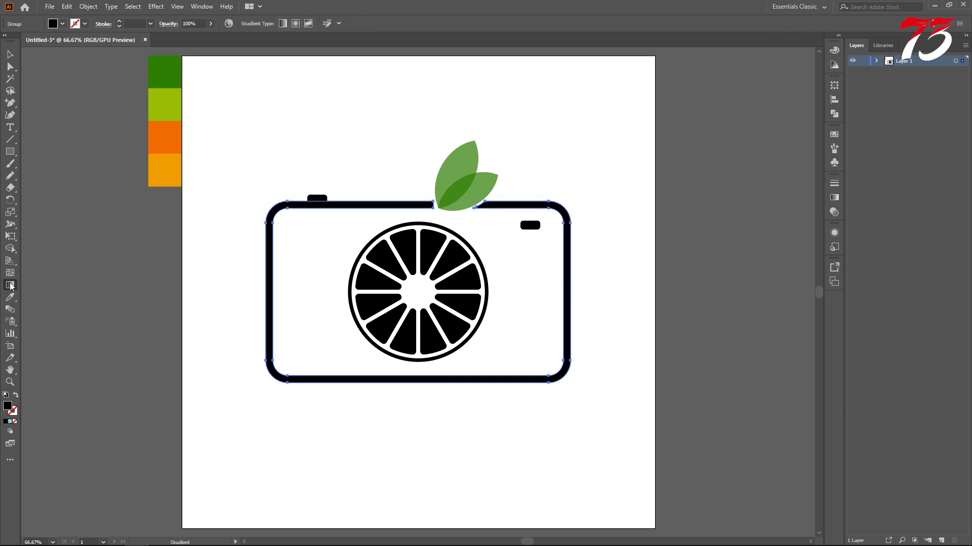
left_click(835, 198)
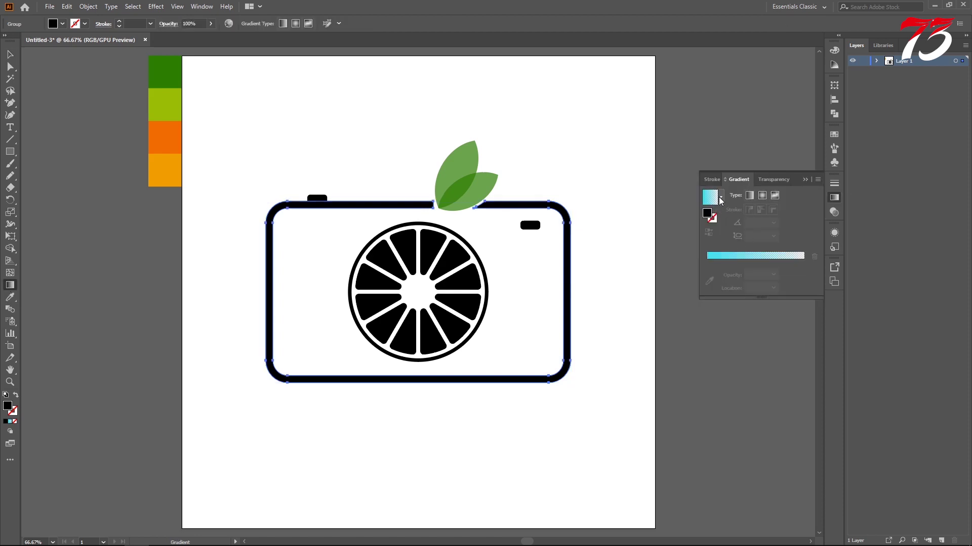
left_click(720, 197)
left_click(660, 218)
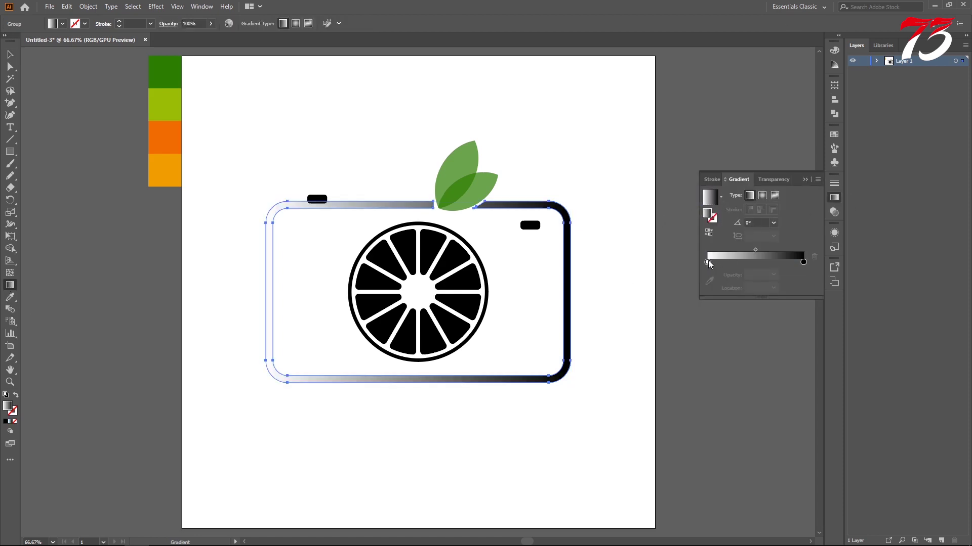
- Set the outline's gradient start to the dark green swatch colour and its end to the light green swatch colour
left_click(708, 262)
left_click(709, 282)
left_click(176, 68)
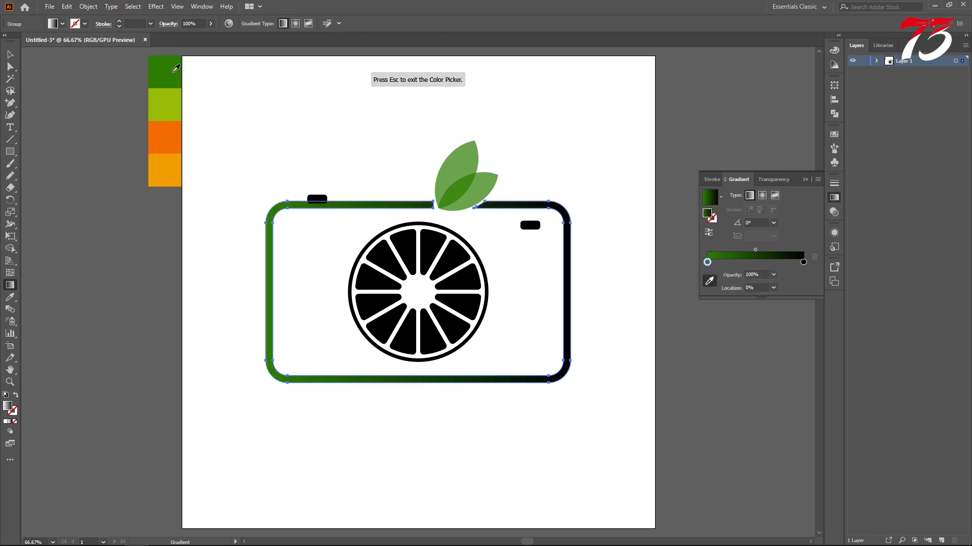
left_click(803, 262)
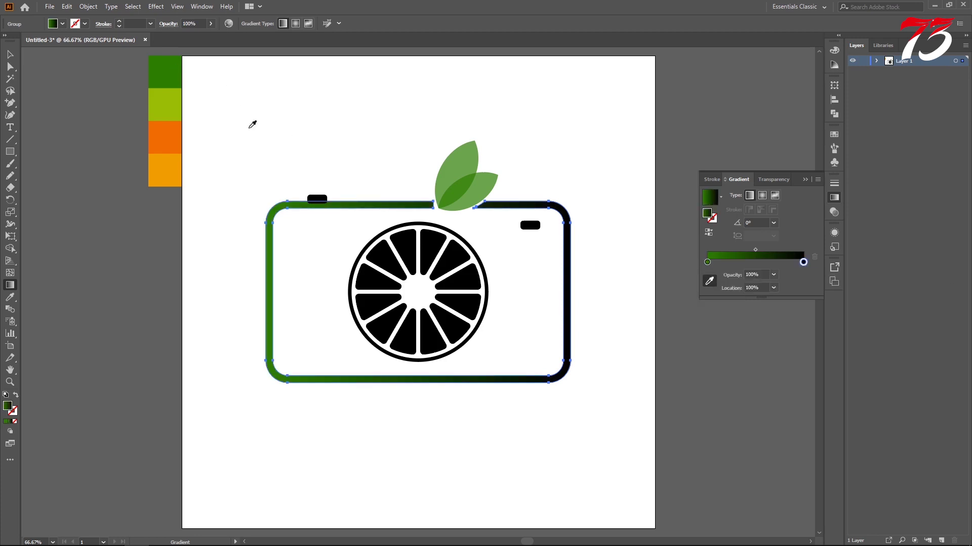
left_click(170, 103)
left_click(10, 54)
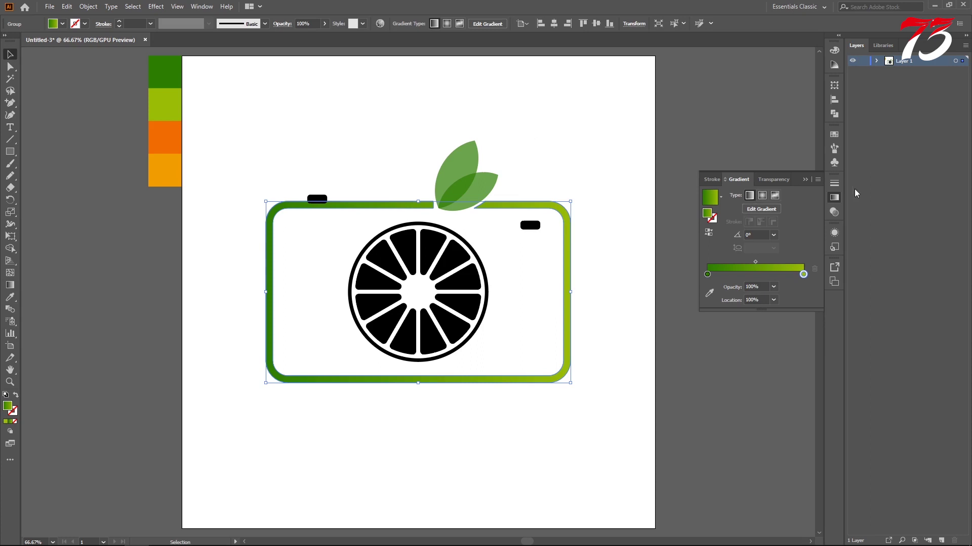
left_click(806, 180)
left_click(576, 179)
- Select the ringed citrus circle and fill it with the current green linear gradient
left_click(478, 254)
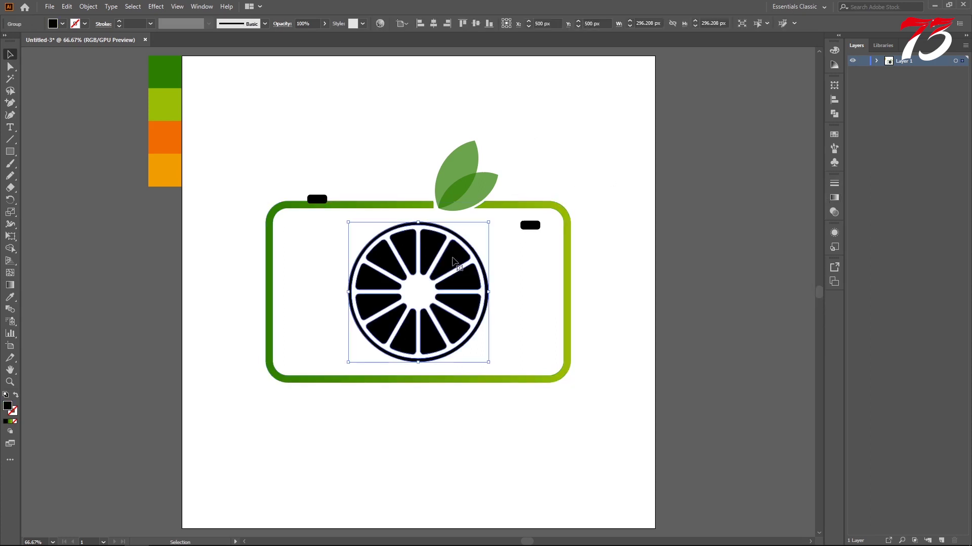
left_click(519, 302)
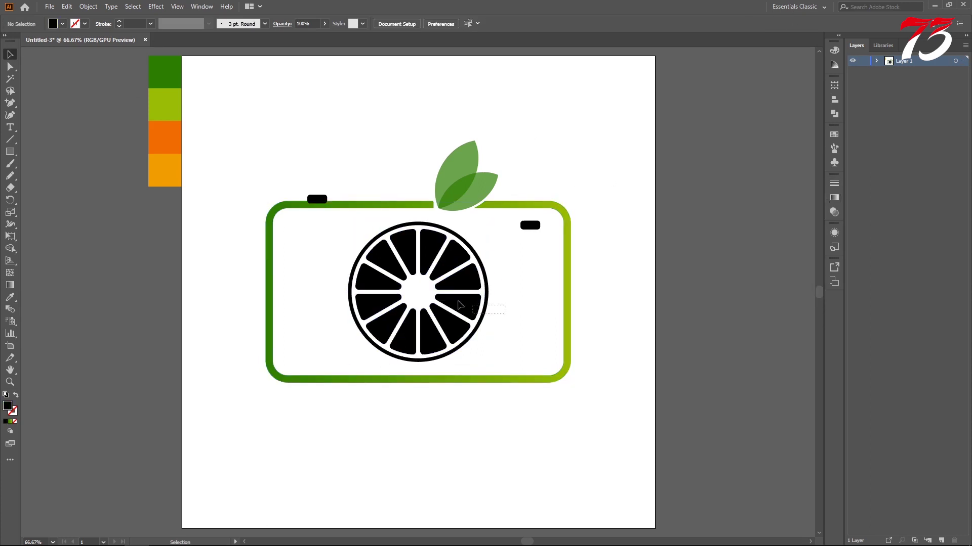
left_click(411, 269)
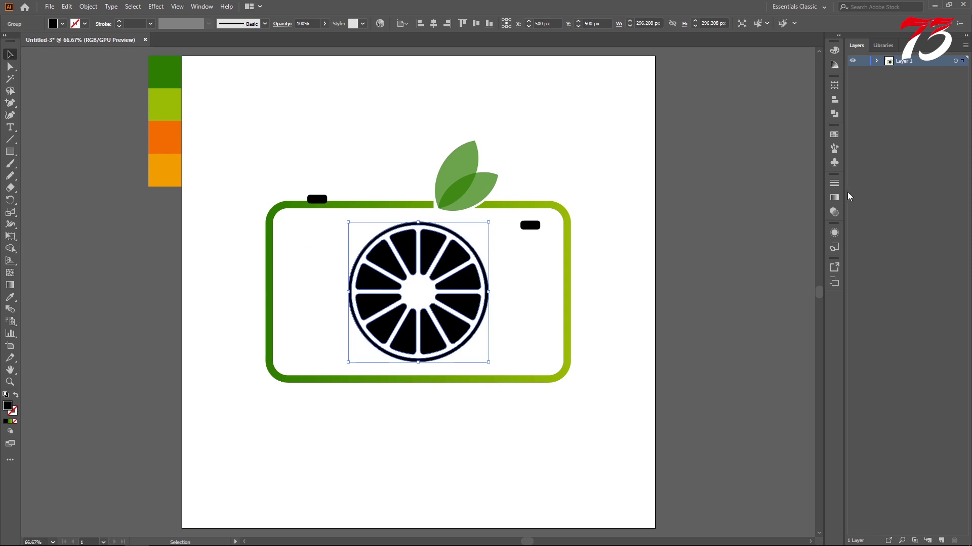
left_click(830, 200)
left_click(718, 198)
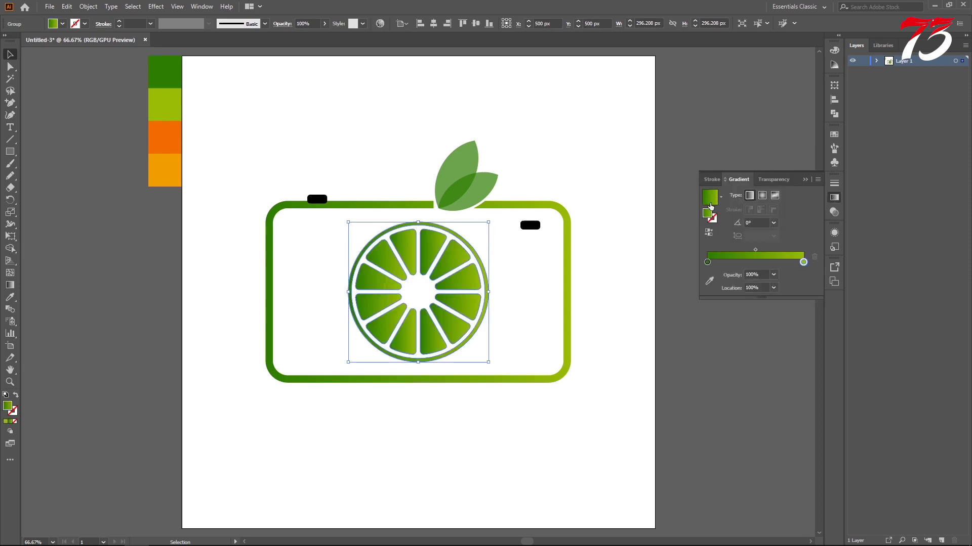
- Change the citrus circle's gradient to run from the dark orange swatch colour to the light orange swatch colour
left_click(709, 281)
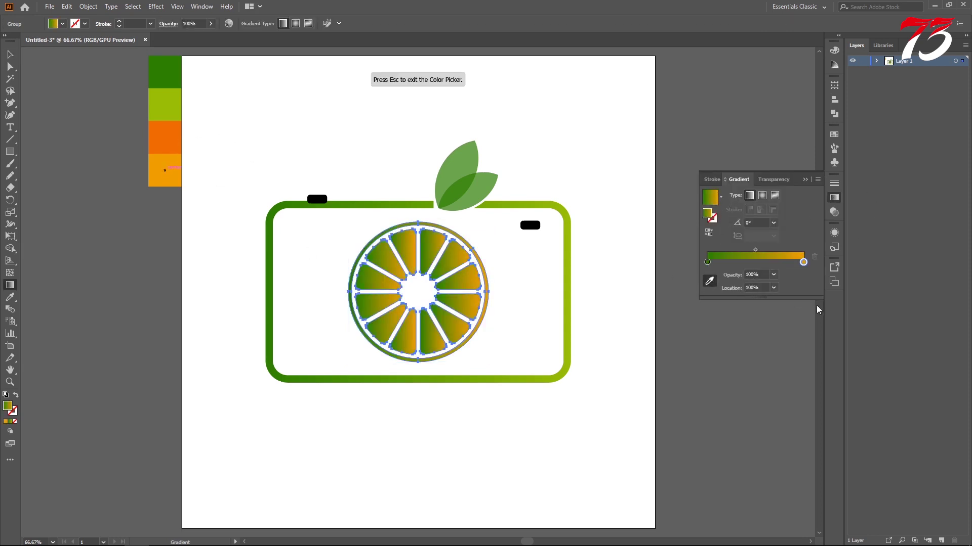
left_click(706, 263)
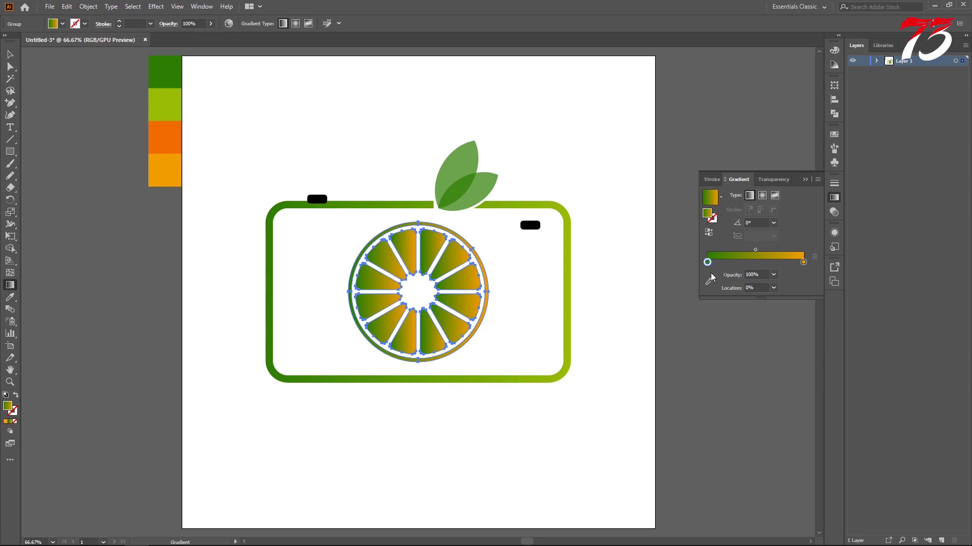
left_click(710, 282)
left_click(171, 128)
left_click(8, 57)
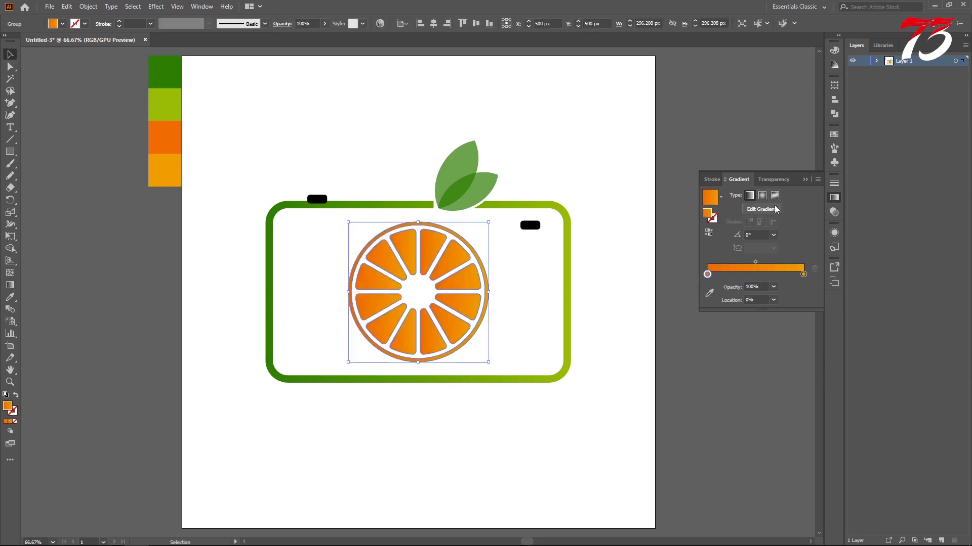
left_click(805, 179)
left_click(707, 188)
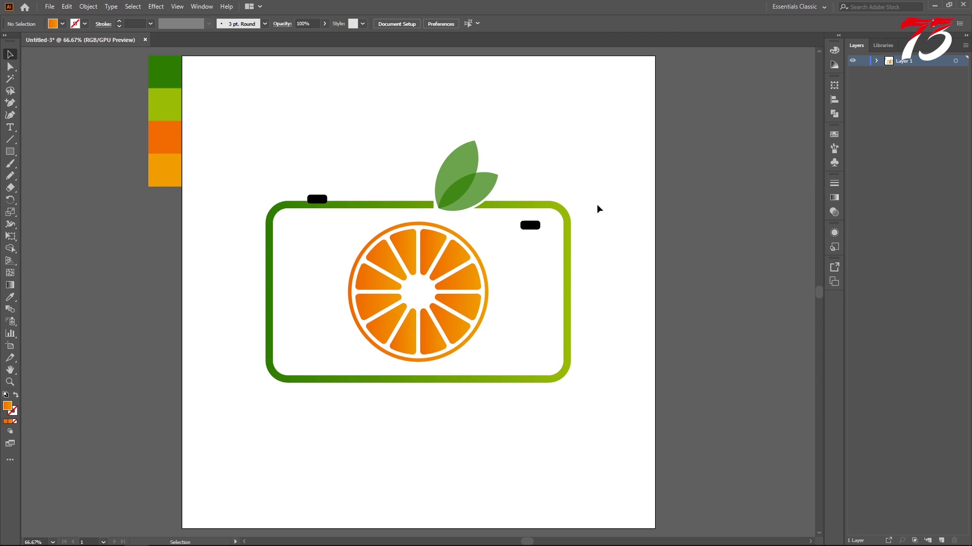
- Unite the small black button on the upper edge with the camera outline into one shape
left_click(473, 265)
left_click(526, 269)
left_click(316, 199)
left_click(312, 219, "shift")
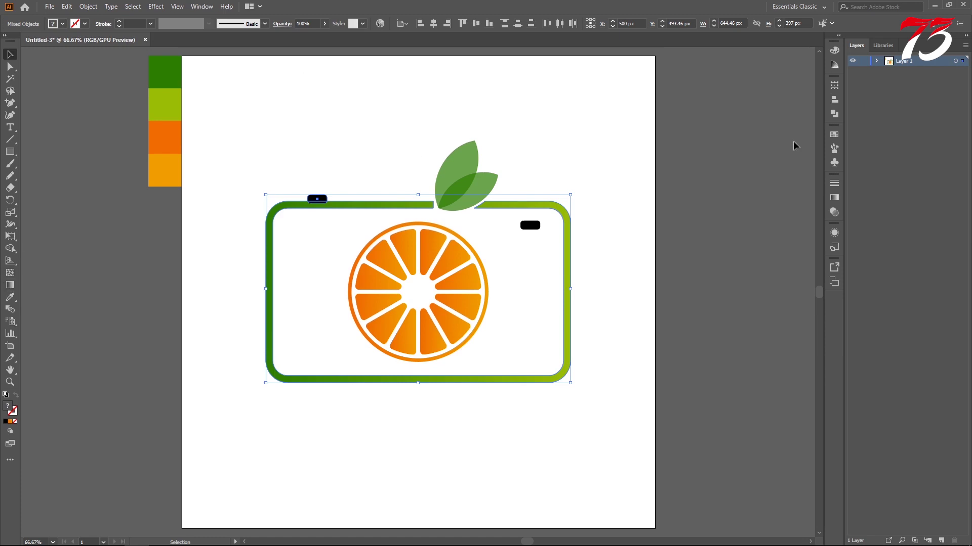
left_click(834, 114)
left_click(716, 109)
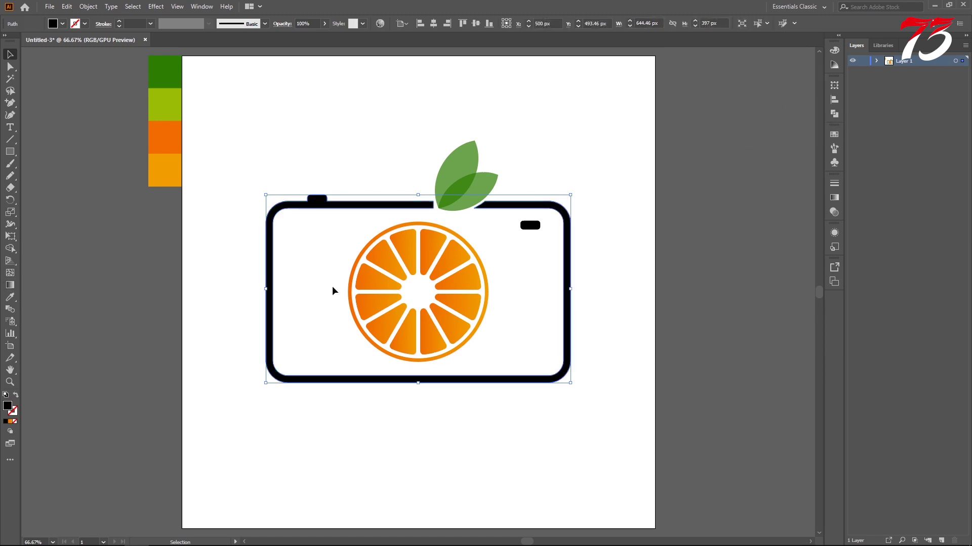
- Fill the united camera outline with the White, Black linear gradient preset
left_click(834, 197)
left_click(722, 200)
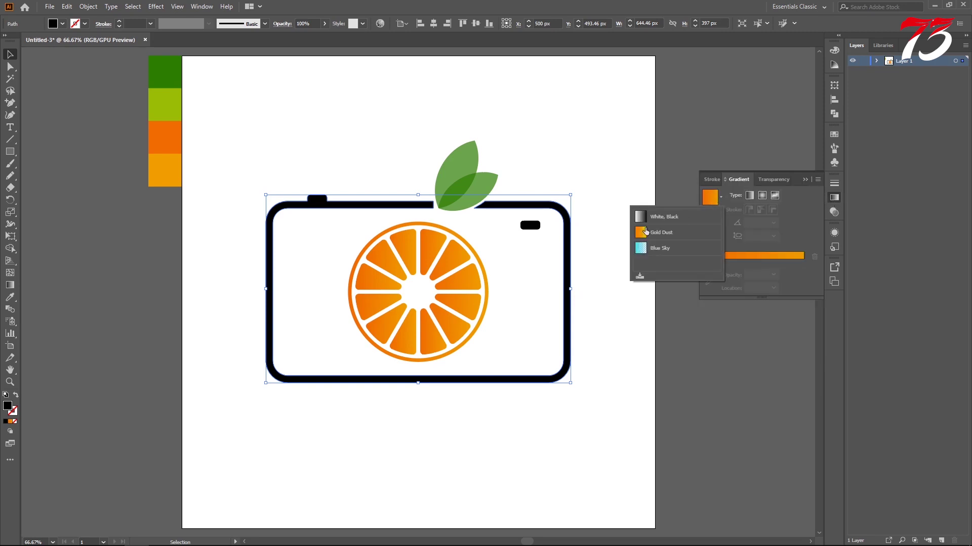
left_click(658, 232)
left_click(720, 198)
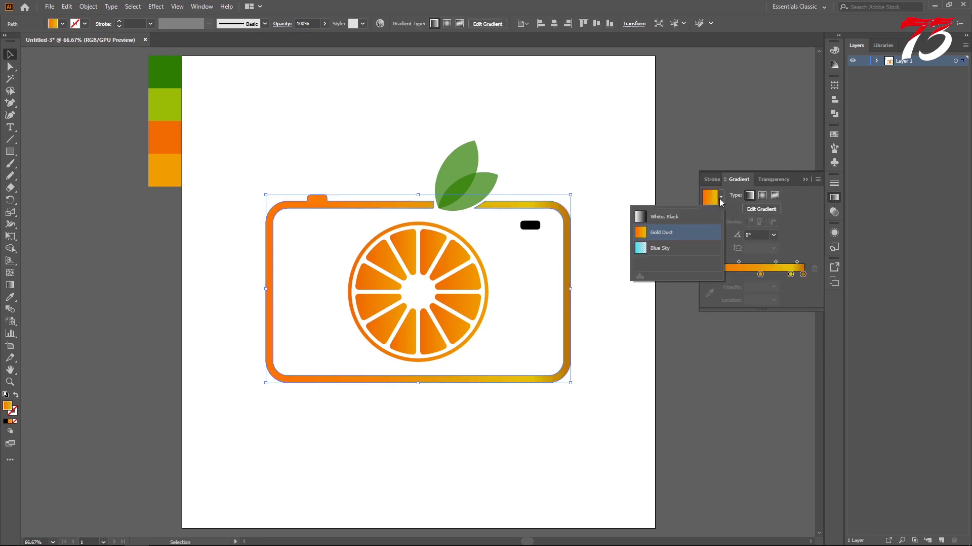
left_click(689, 215)
- Set the camera outline's gradient start to the dark green swatch colour and its end to the light green swatch colour
left_click(707, 274)
left_click(709, 293)
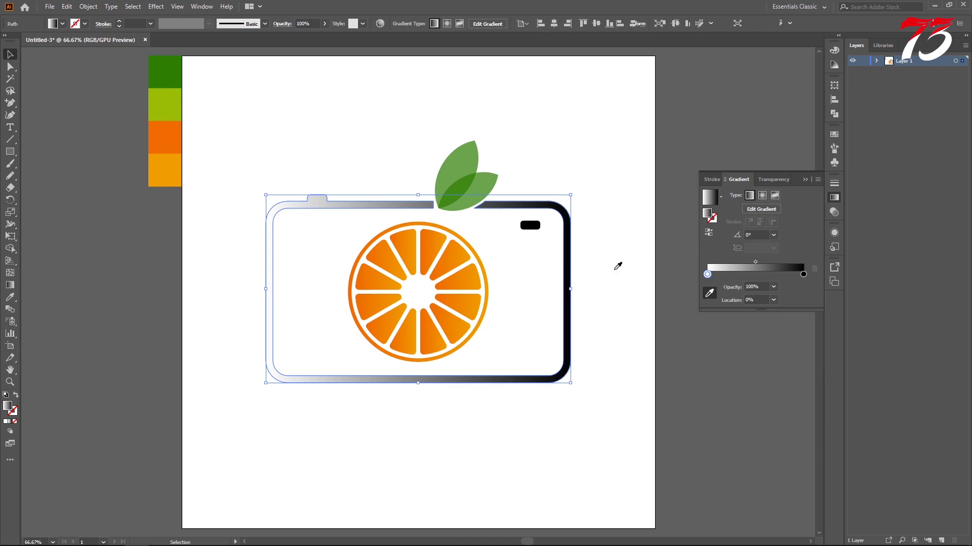
left_click(173, 65)
left_click(803, 262)
left_click(709, 281)
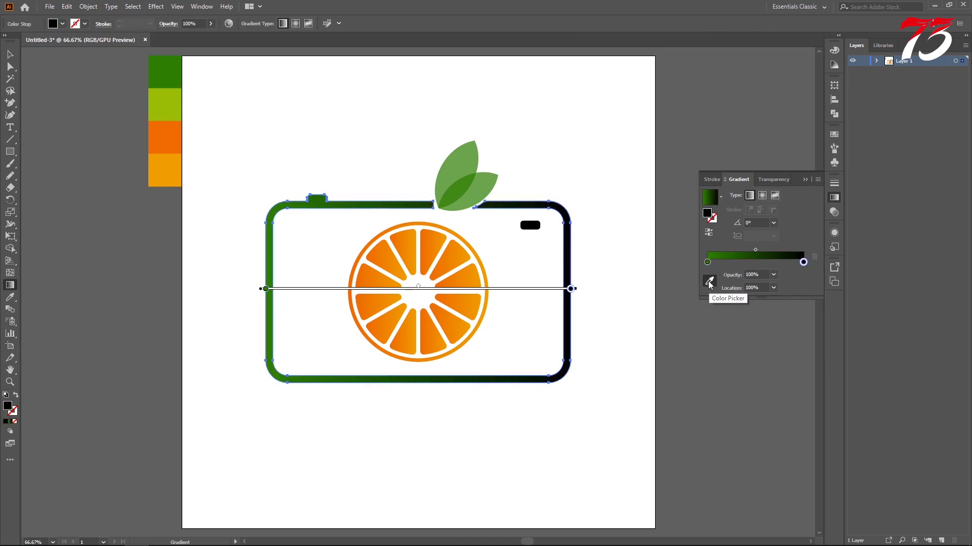
left_click(174, 99)
left_click(806, 180)
key("ctrl")
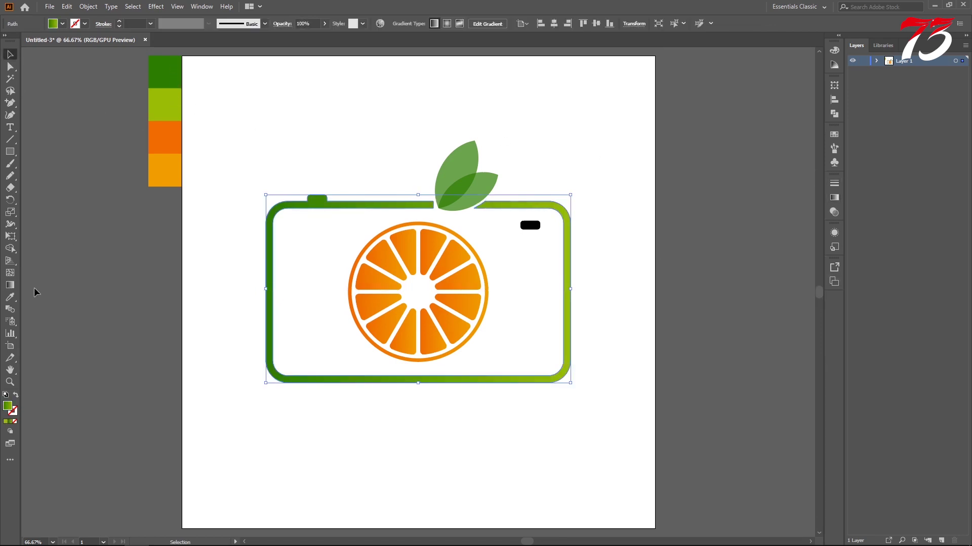
- Redirect the camera outline's gradient diagonally, from dark green at the lower right to light green at the upper left
left_click_drag(530, 391, 317, 201)
mouse_move(471, 390)
left_mouse_down()
mouse_move(458, 392)
mouse_move(358, 197)
mouse_move(369, 203)
left_mouse_up()
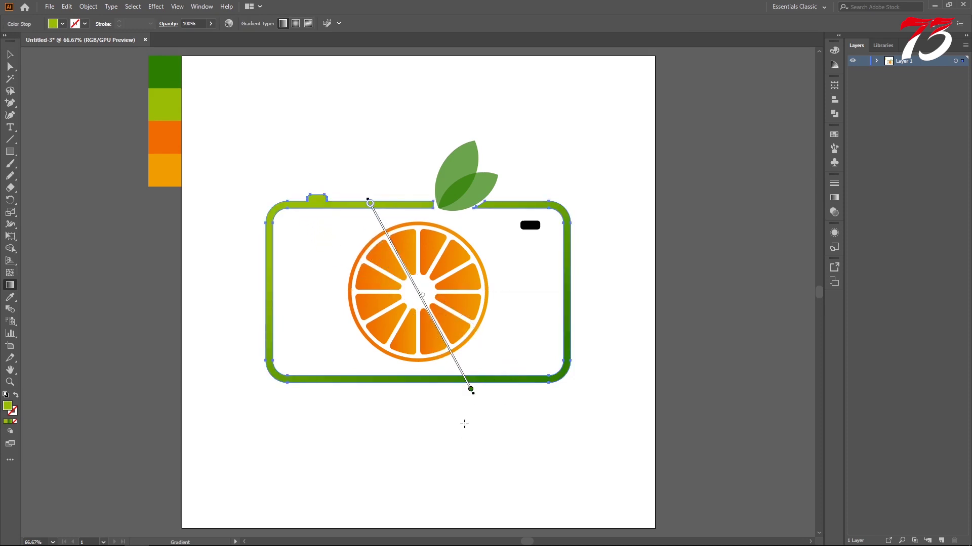
left_click_drag(464, 424, 370, 256)
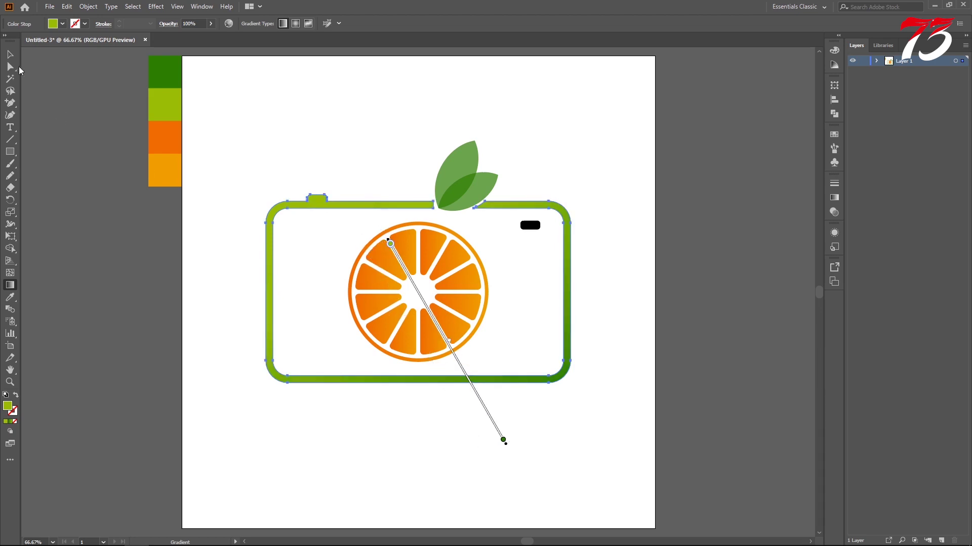
left_click(10, 54)
left_click(575, 126)
- Redirect the citrus circle's gradient vertically, from dark orange at its lower edge to light orange at its upper edge
left_click(463, 265)
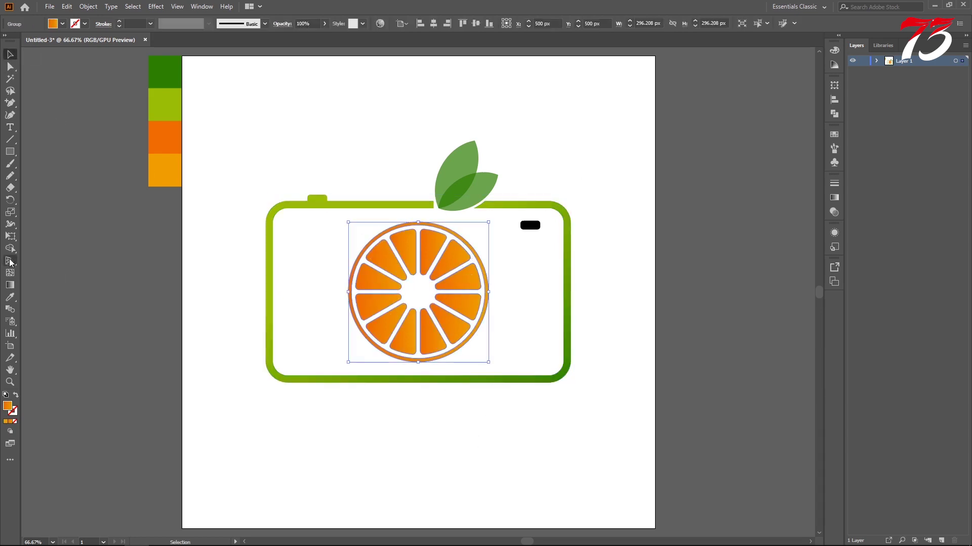
left_click(10, 285)
left_click_drag(434, 370, 417, 226)
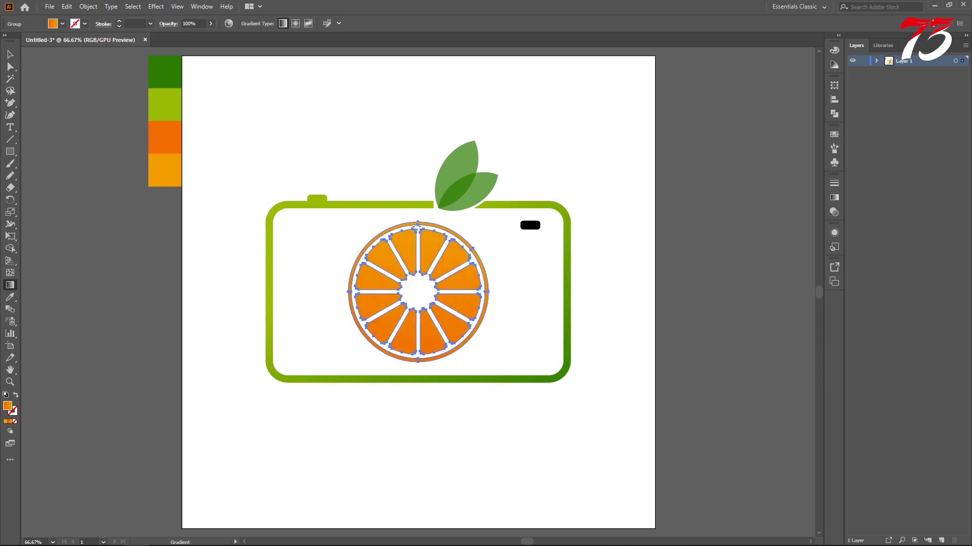
left_click_drag(416, 359, 419, 223)
left_click(10, 54)
left_click(336, 119)
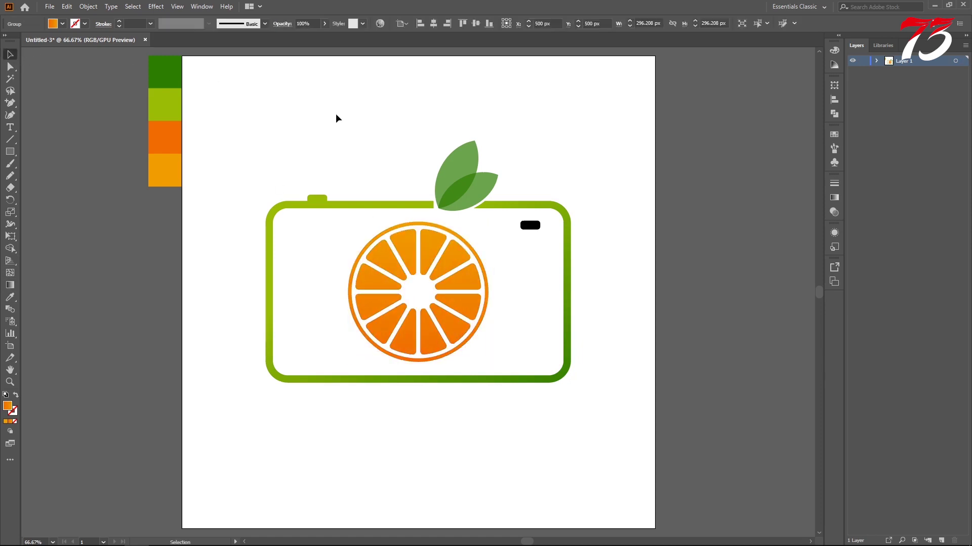
- Fill the small black viewfinder rectangle with the dark-to-light orange gradient
left_click(529, 227)
key("i")
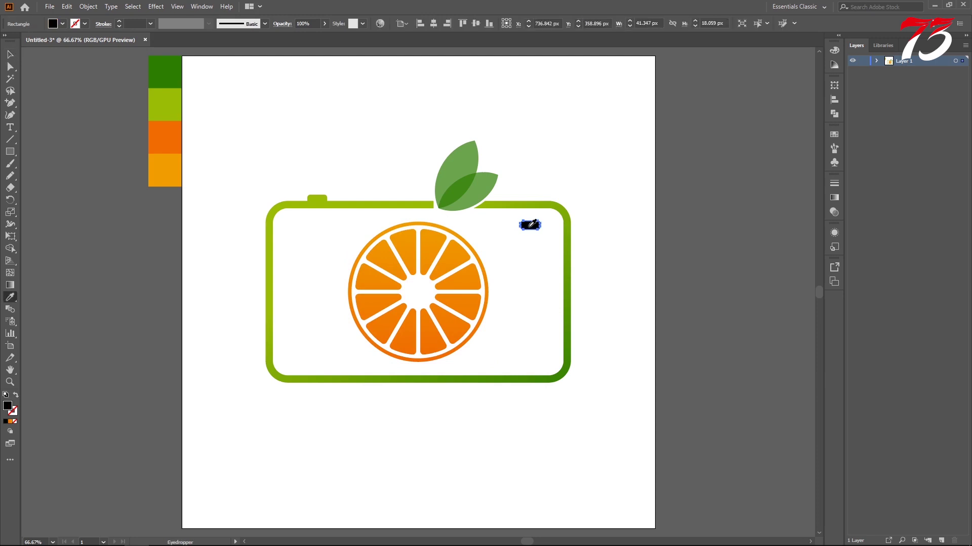
left_click(162, 140)
key("v")
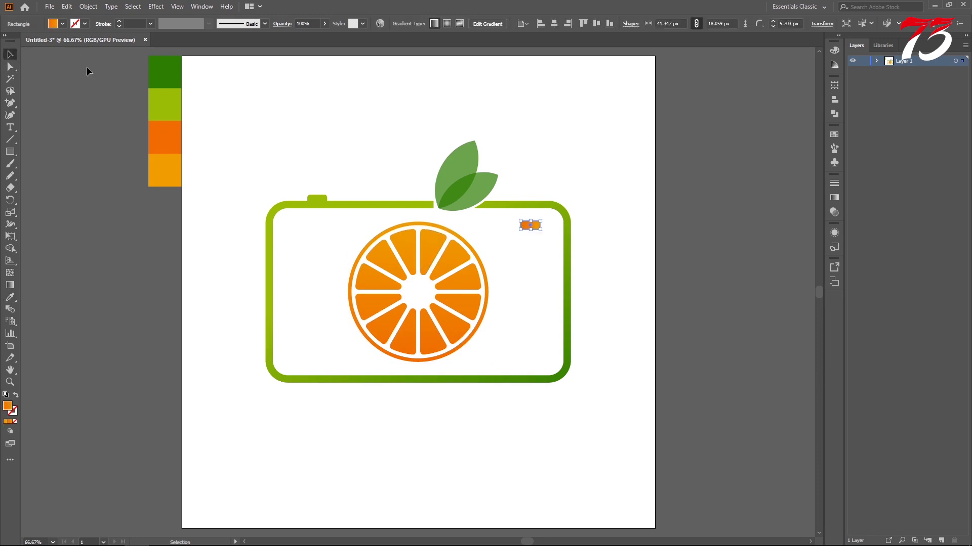
left_click(307, 121)
- Enlarge the citrus circle proportionally from its upper edge until it overlaps the camera outline's lower bar
left_click(440, 322)
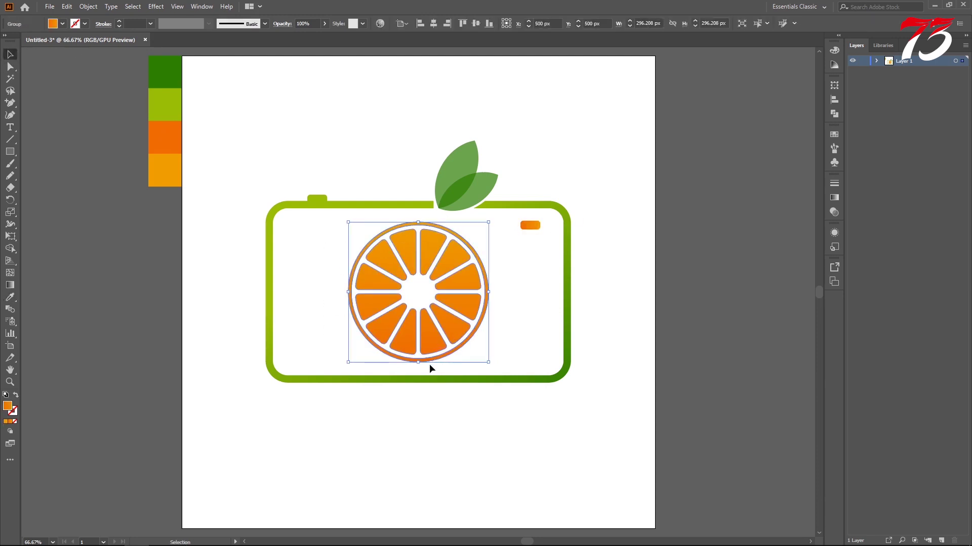
left_click_drag(418, 363, 411, 380)
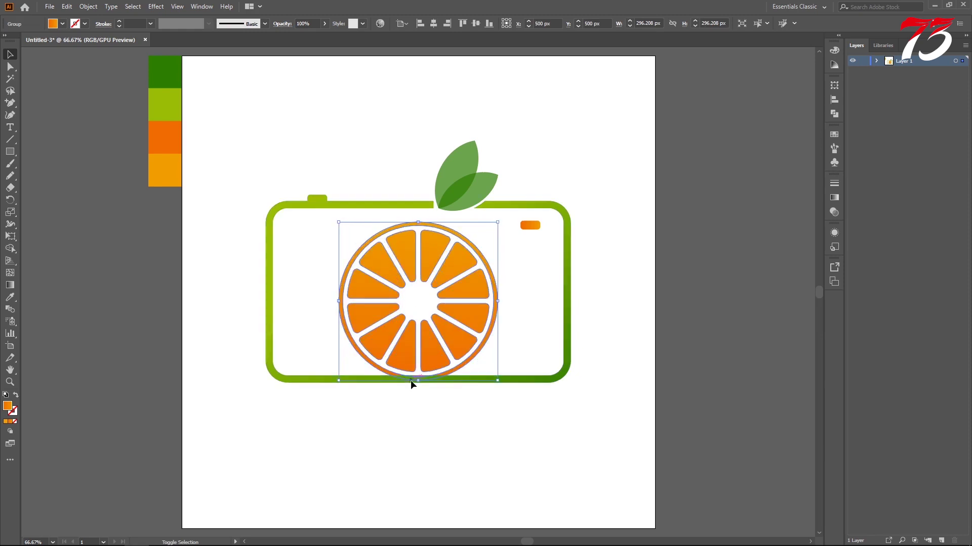
left_click(503, 457)
- Draw an unfilled, stroked circle about 307 px wide over the citrus and centre it horizontally on the artboard
key("ctrl+plus")
key("ctrl+plus")
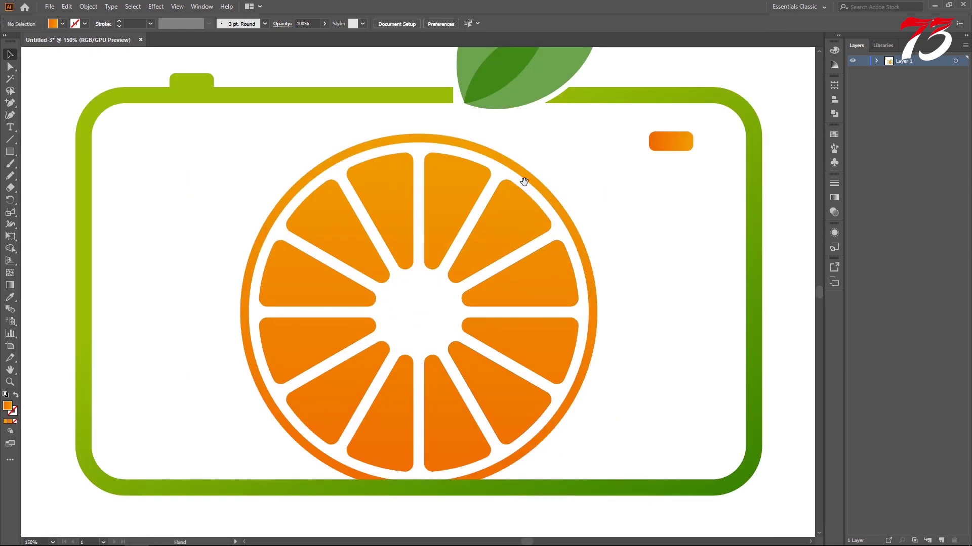
scroll(523, 182, "down", 3)
left_click_drag(11, 152, 52, 171)
left_click_drag(421, 68, 442, 395)
left_click(16, 395)
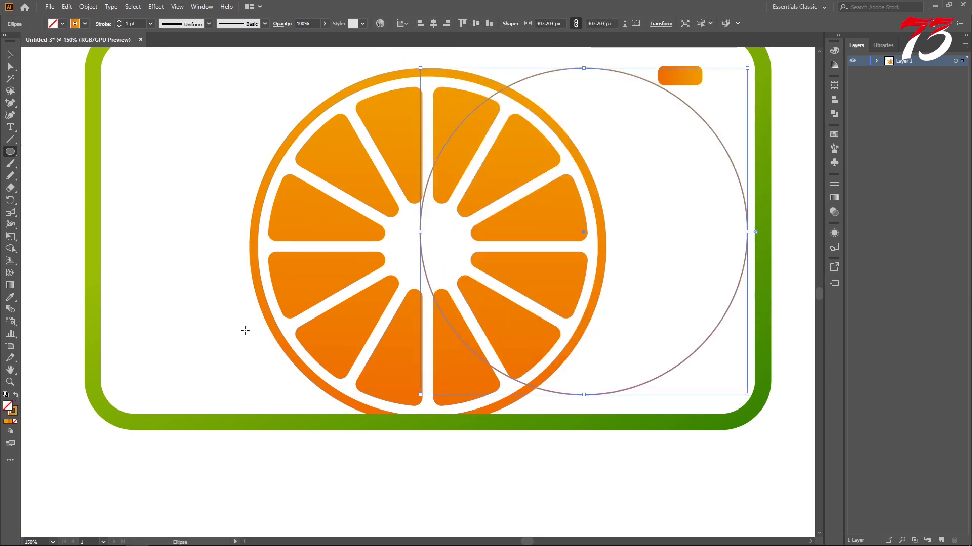
left_click(10, 53)
key("ctrl+0")
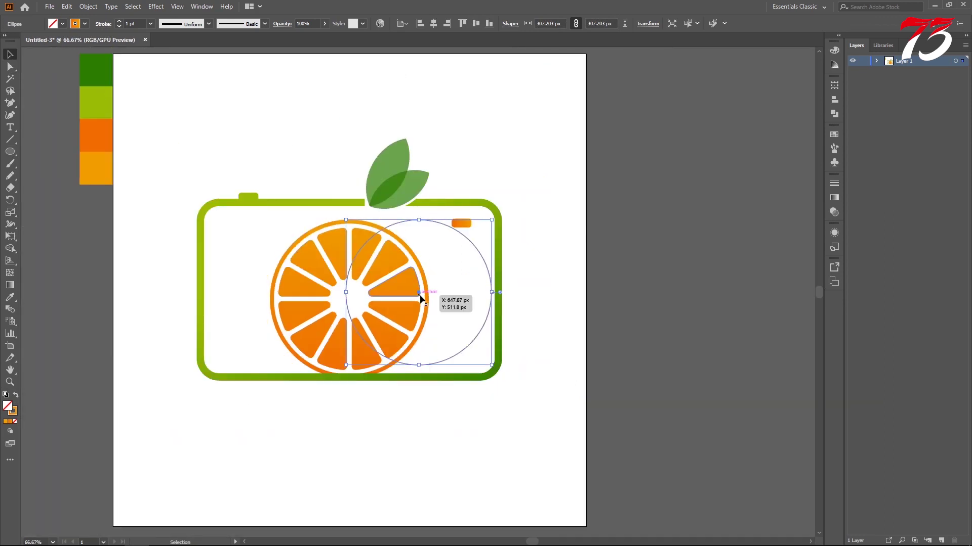
left_click(433, 24)
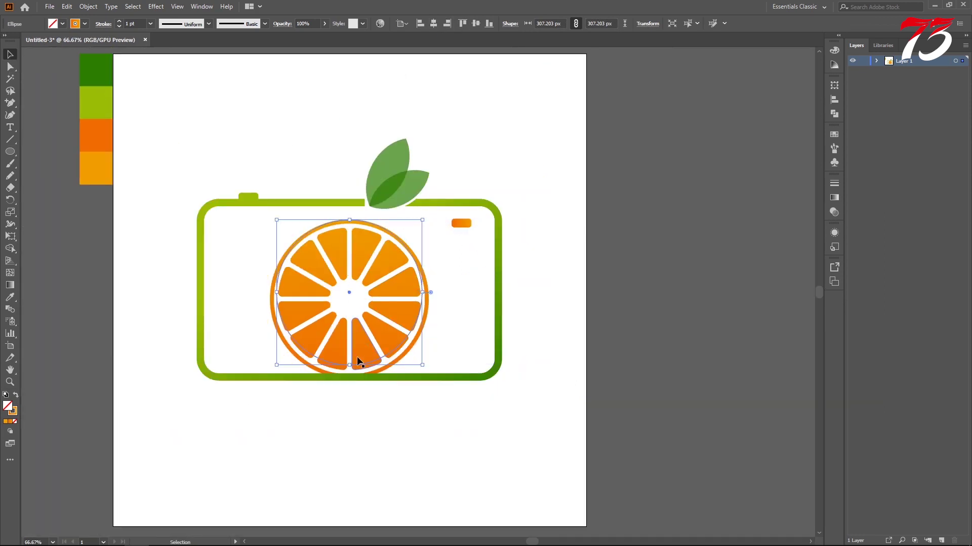
- Enlarge the stroked circle to about 346 px, slightly larger than the citrus, and swap its stroke colour to the fill
left_click_drag(349, 365, 351, 385)
left_click(430, 399)
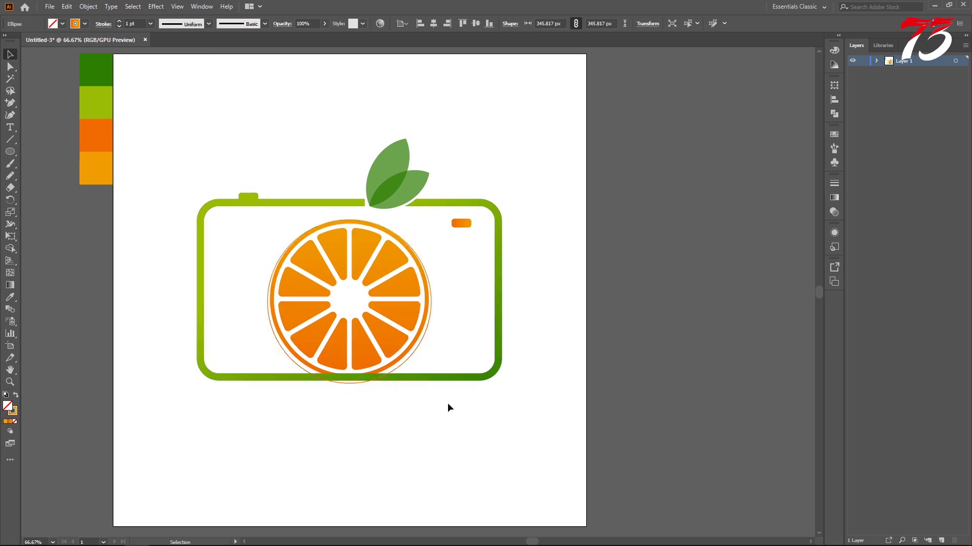
left_click(348, 384)
left_click(15, 396)
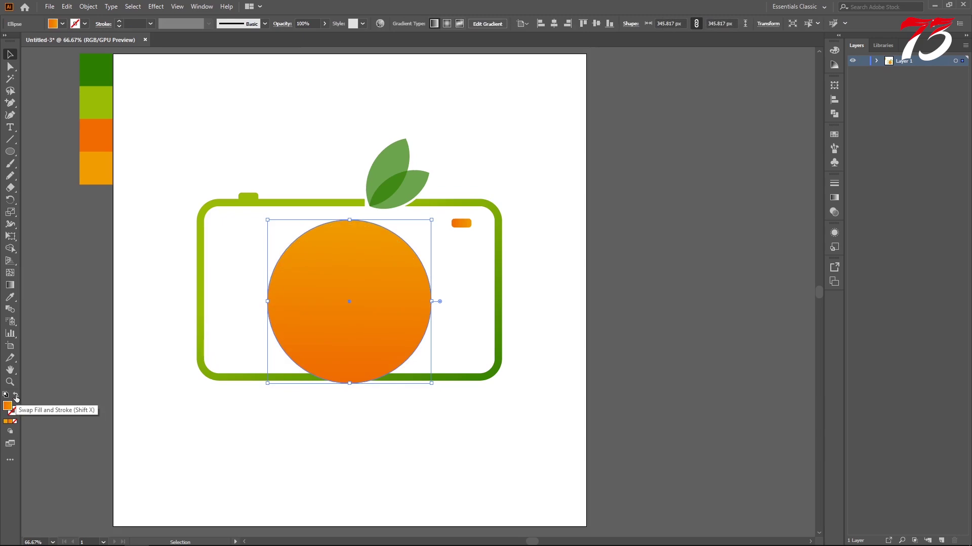
- Cut the large orange circle out of the camera outline's lower bar with Shape Builder, leaving a gap around the citrus
key("ctrl+equal")
key("ctrl+equal")
left_click(210, 466, "shift")
key("shift+m")
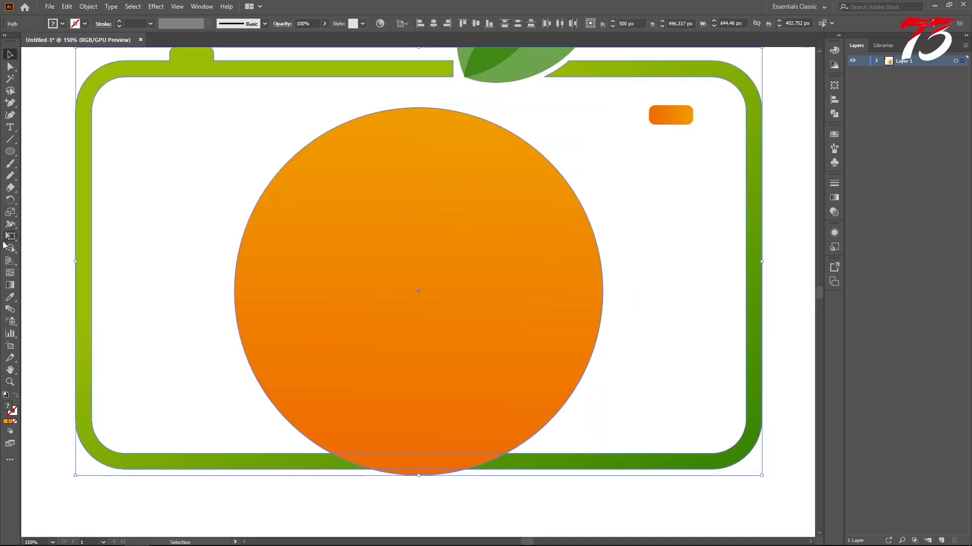
left_click(395, 459, "alt")
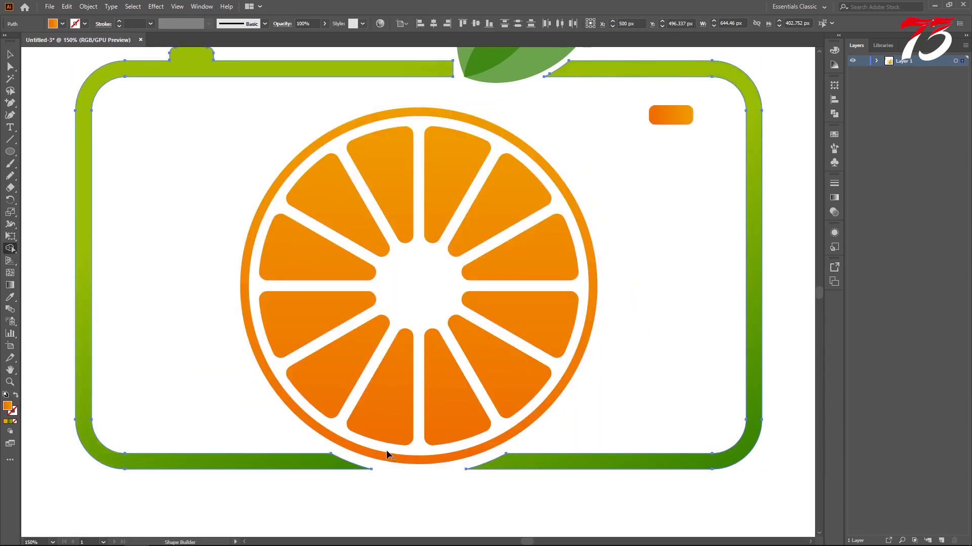
key("v")
left_click(146, 165)
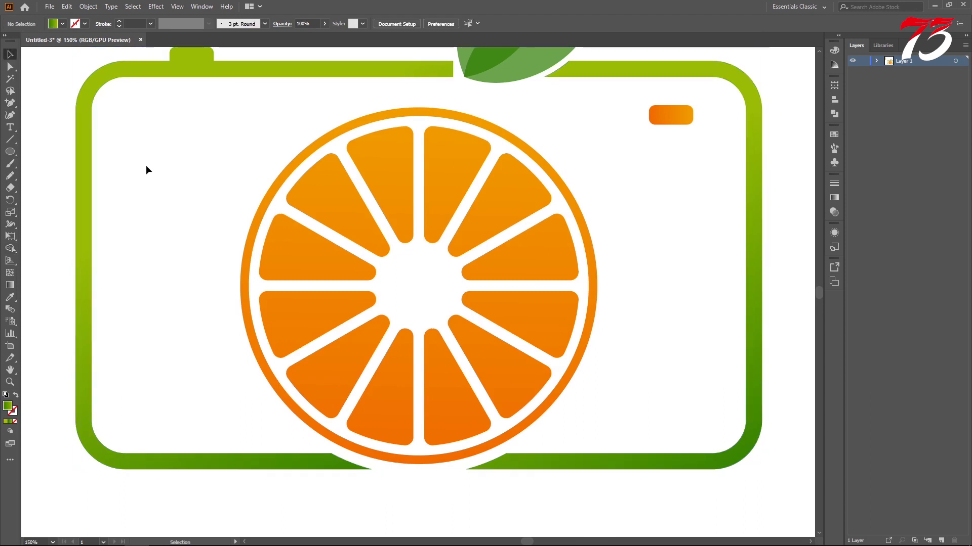
- Centre the citrus circle vertically on the artboard
key("ctrl+minus")
key("ctrl+minus")
left_click(490, 320)
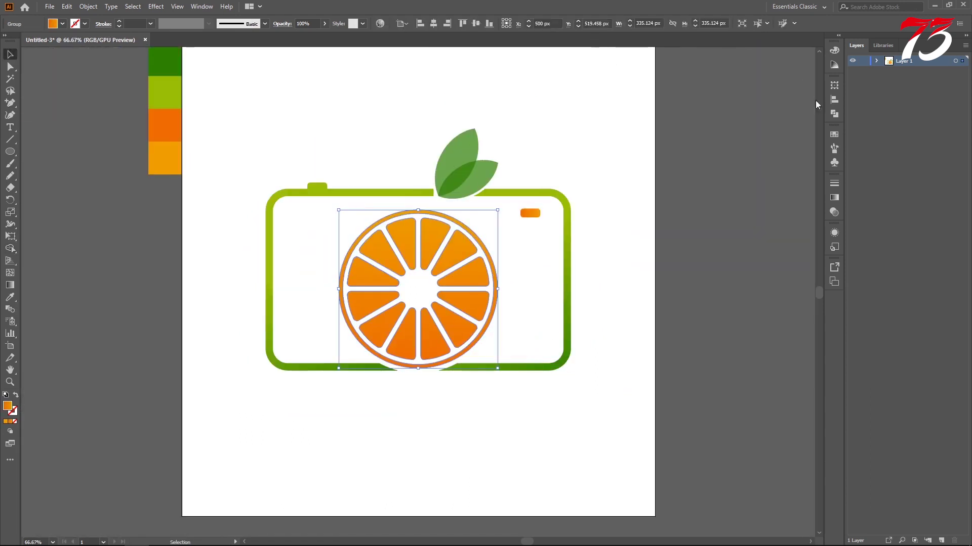
left_click(834, 100)
left_click(737, 109)
left_click(782, 198)
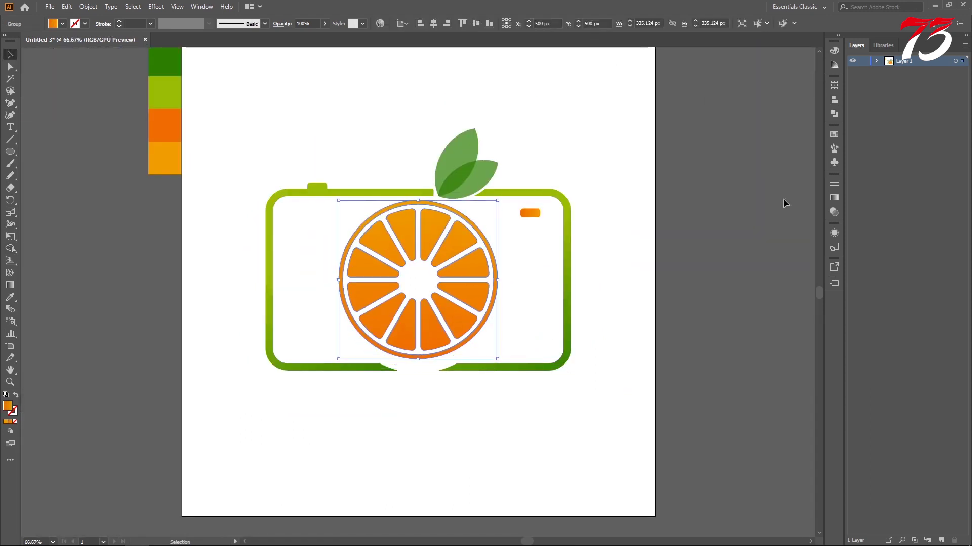
- Shrink the citrus circle proportionally to about 317 px and move it down into the gap in the camera outline's lower bar
left_click_drag(418, 201, 418, 209)
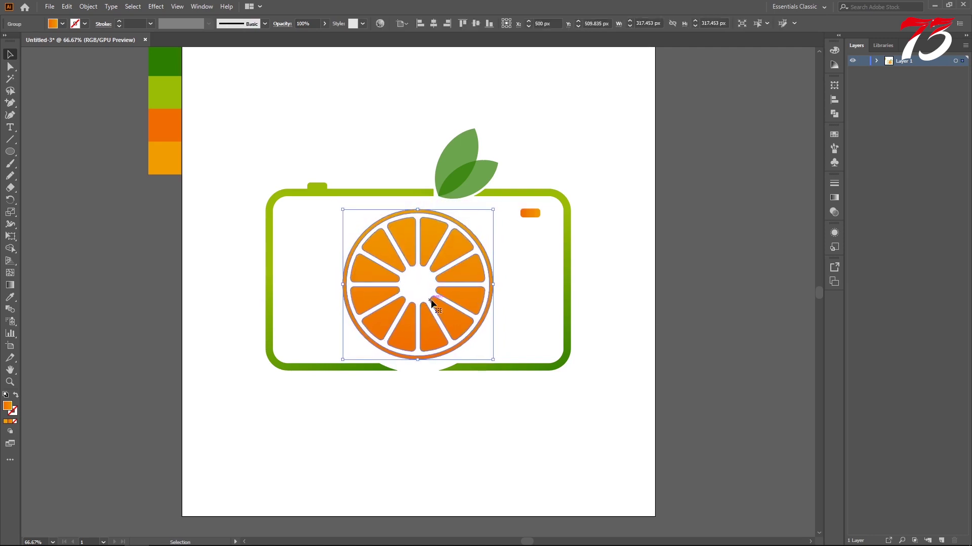
left_click_drag(445, 281, 460, 283)
left_click(539, 303)
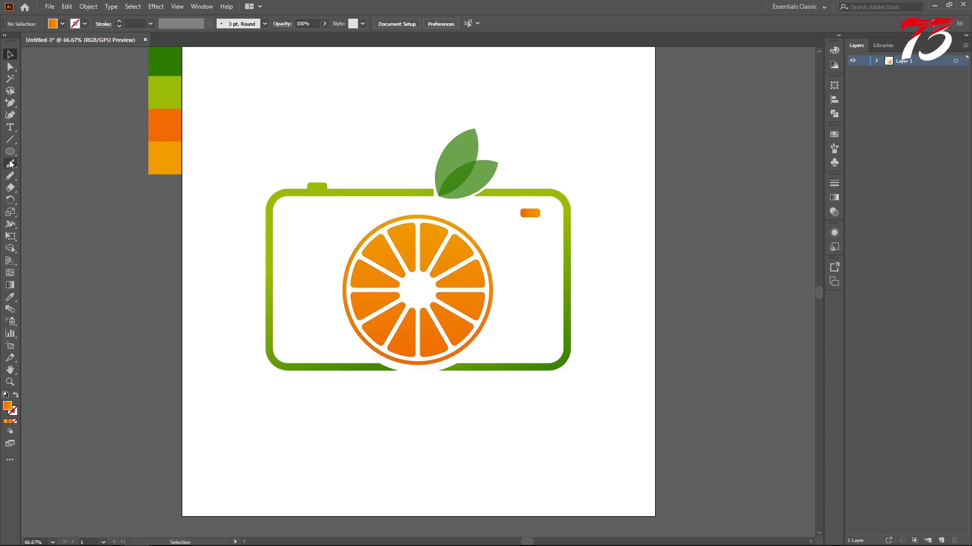
- Draw a small orange circle about 20 px wide inside the citrus's hollow middle and centre it on the artboard
left_click_drag(10, 152, 41, 176)
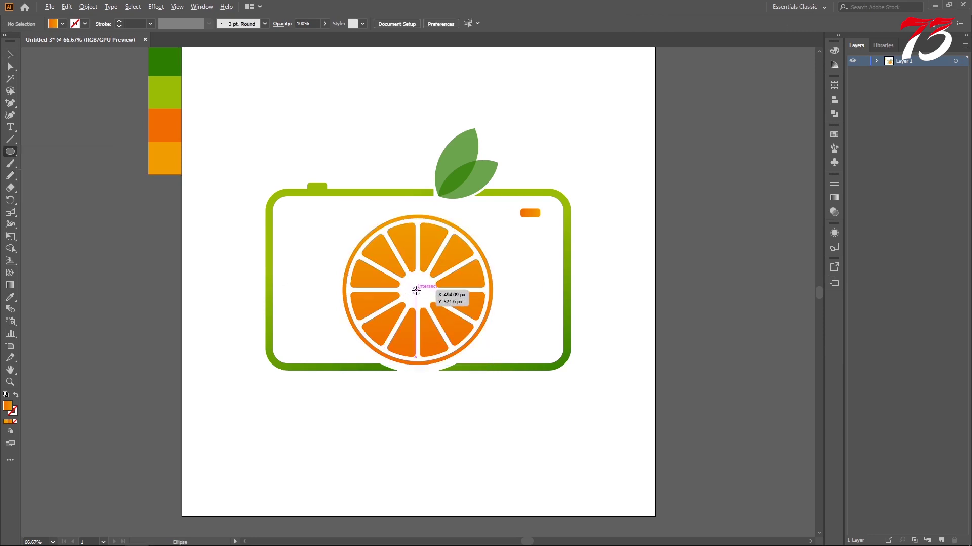
left_click_drag(416, 291, 419, 294)
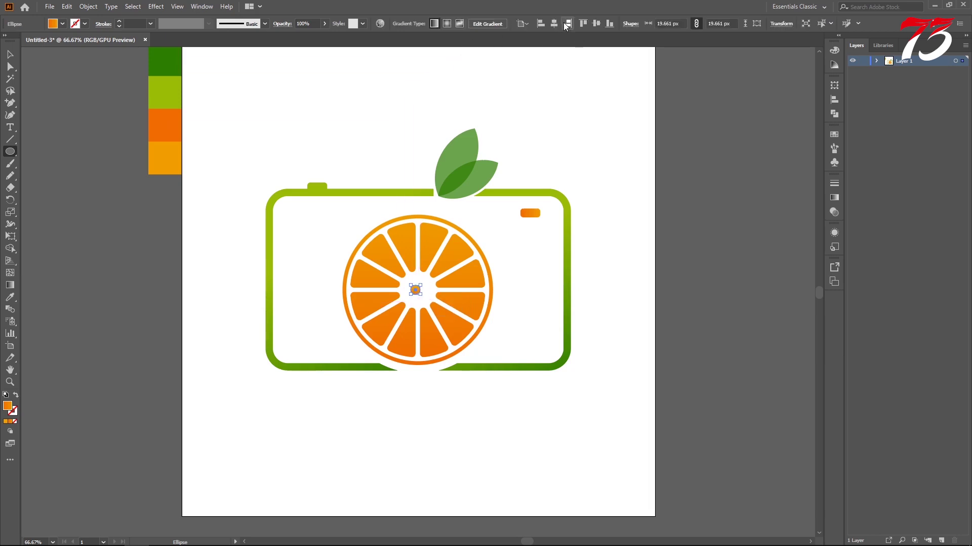
key("shift+Up")
key("shift+Up")
key("shift+Up")
- Align the small orange circle to the citrus as key object, centring it horizontally and vertically within the citrus
left_click(834, 113)
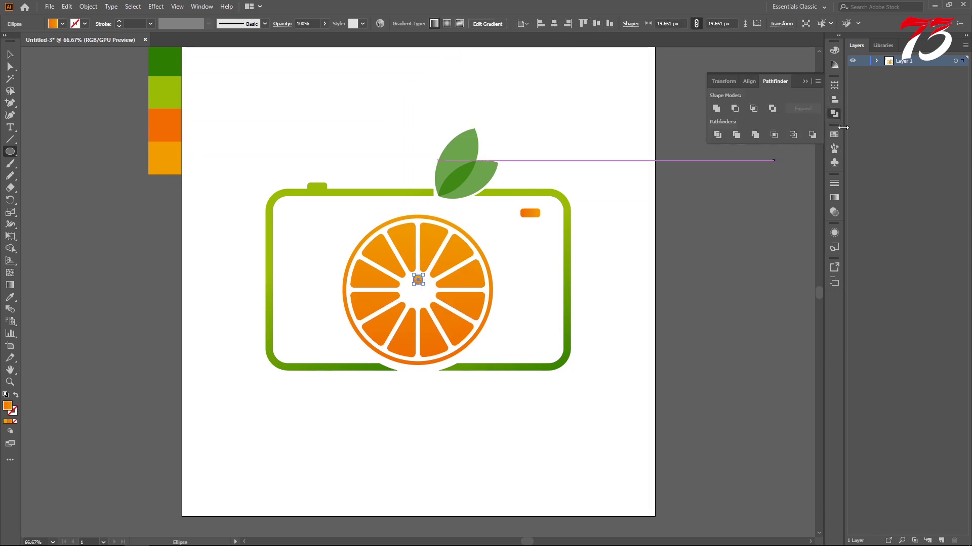
left_click(833, 99)
left_click(810, 169)
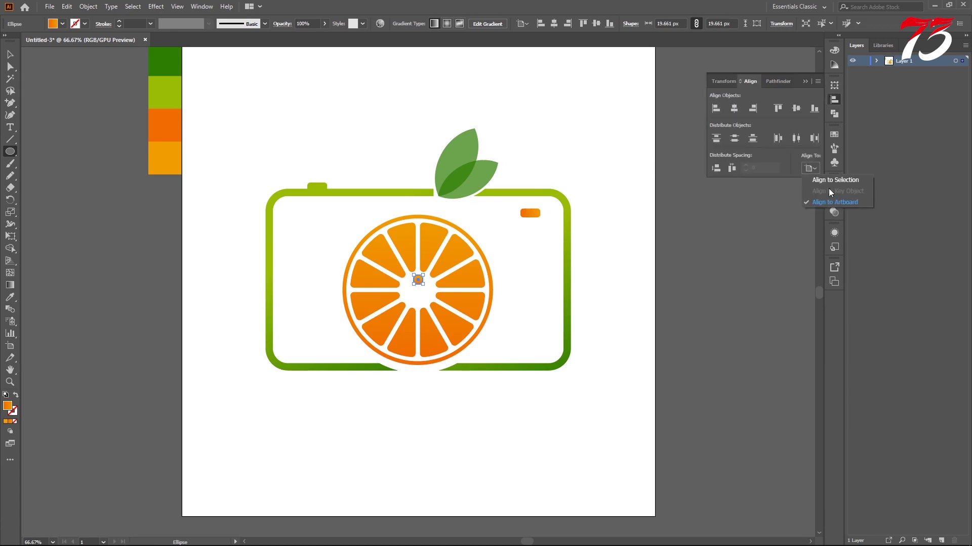
key("Escape")
key("v")
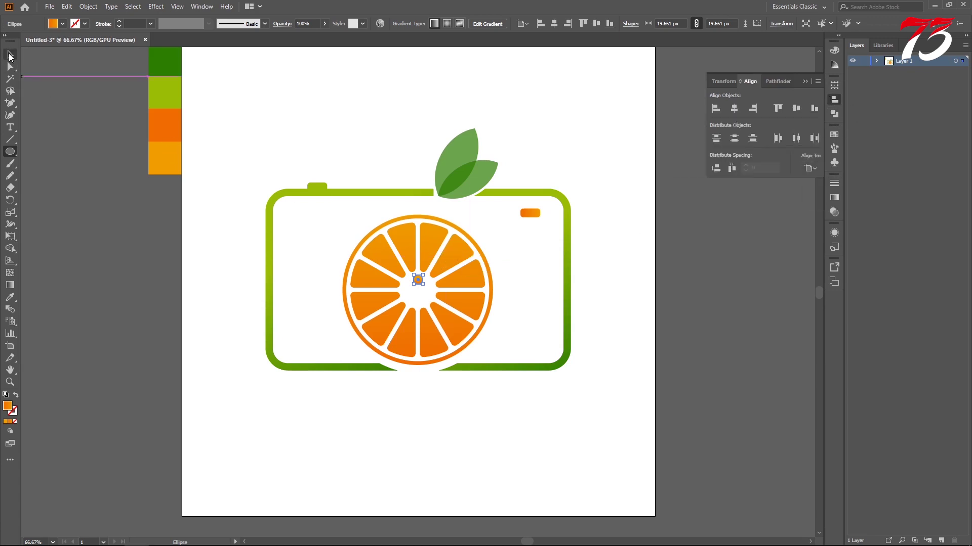
left_click(462, 226, "shift")
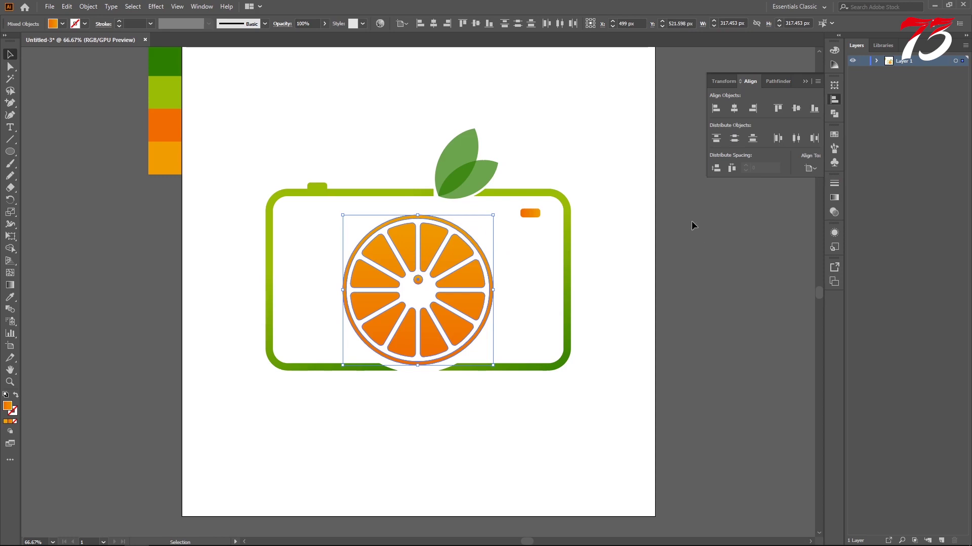
left_click(808, 169)
left_click(832, 195)
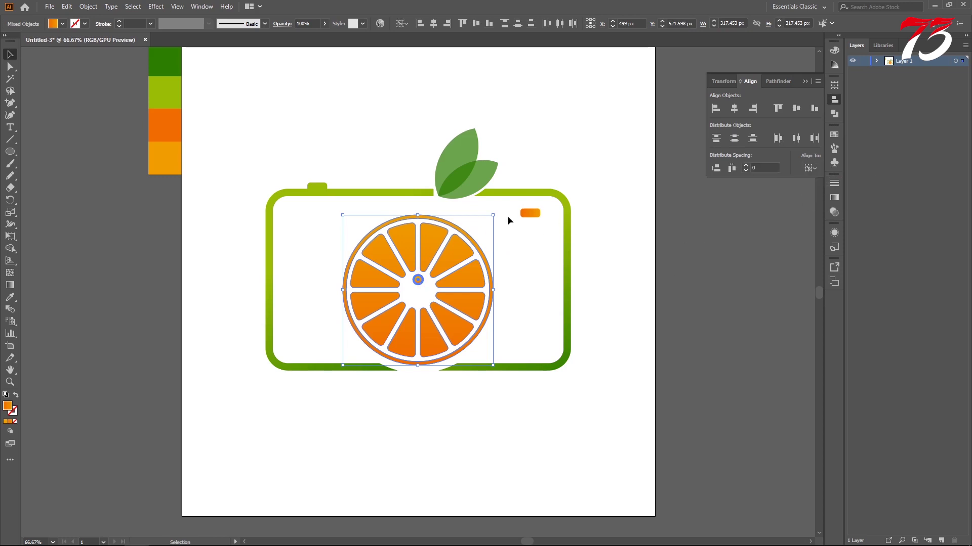
left_click(460, 232)
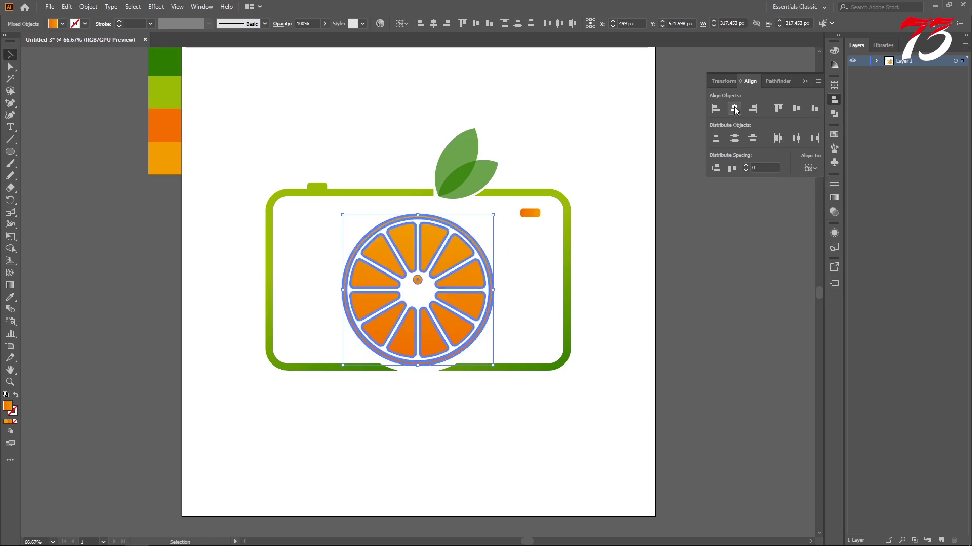
left_click(797, 109)
left_click(643, 266)
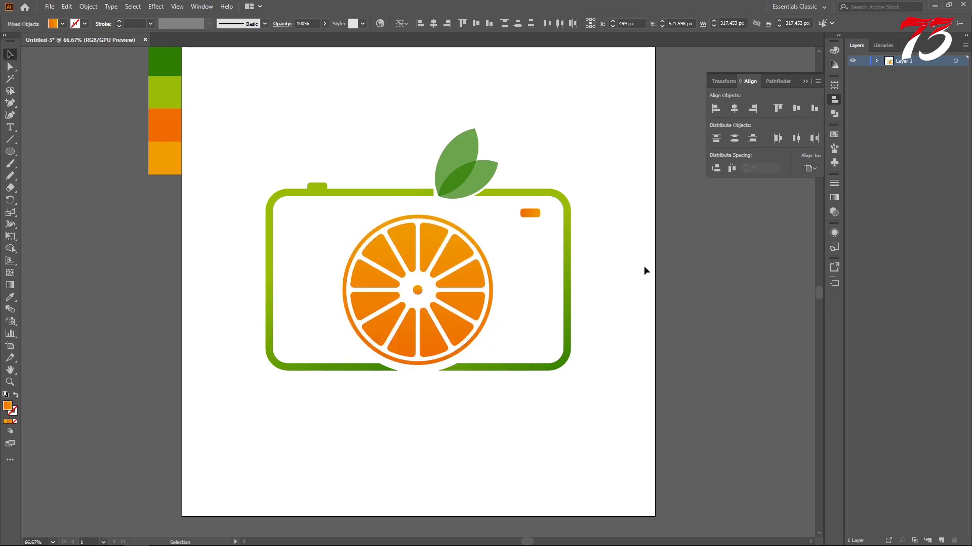
- Enlarge the citrus's centre dot proportionally from its centre, keeping clear space between it and the surrounding segments
left_click(419, 291)
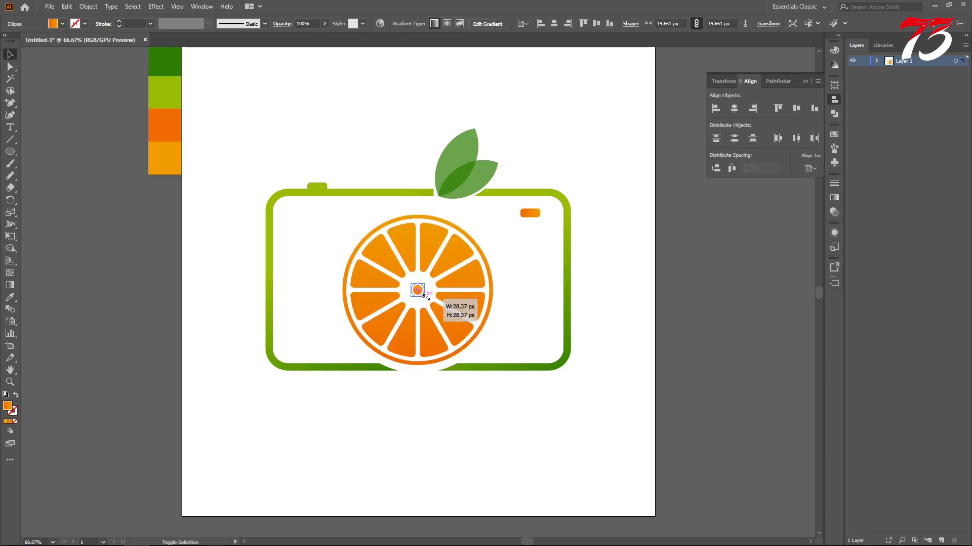
left_click(623, 310)
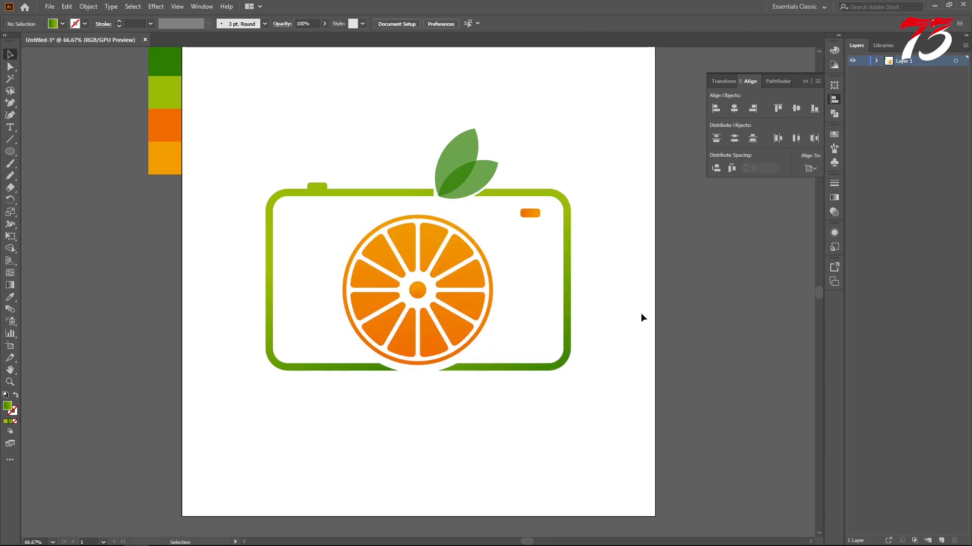
left_click(801, 82)
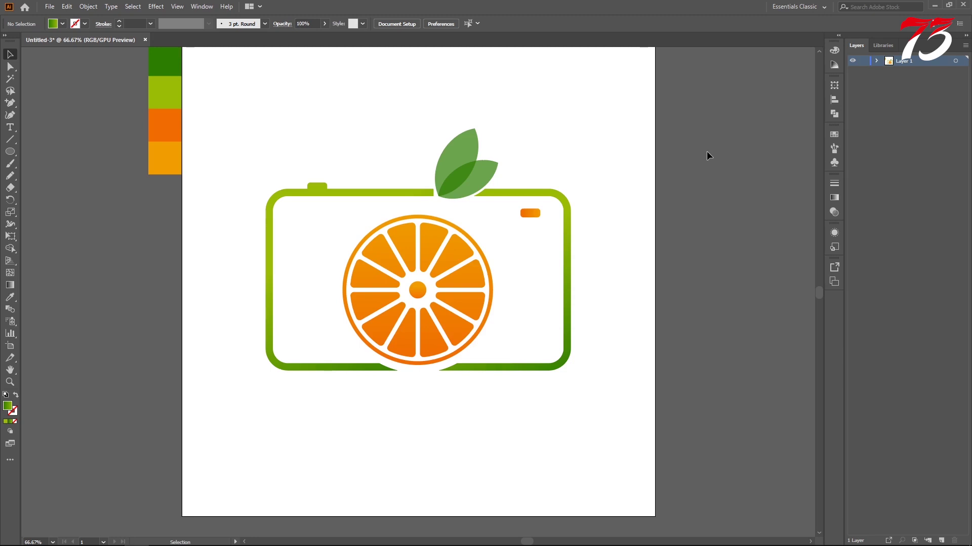
- Shrink the camera outline, shutter button and leaves together proportionally to about 610 px wide, keeping their lower edge in place
left_click_drag(442, 187, 524, 202)
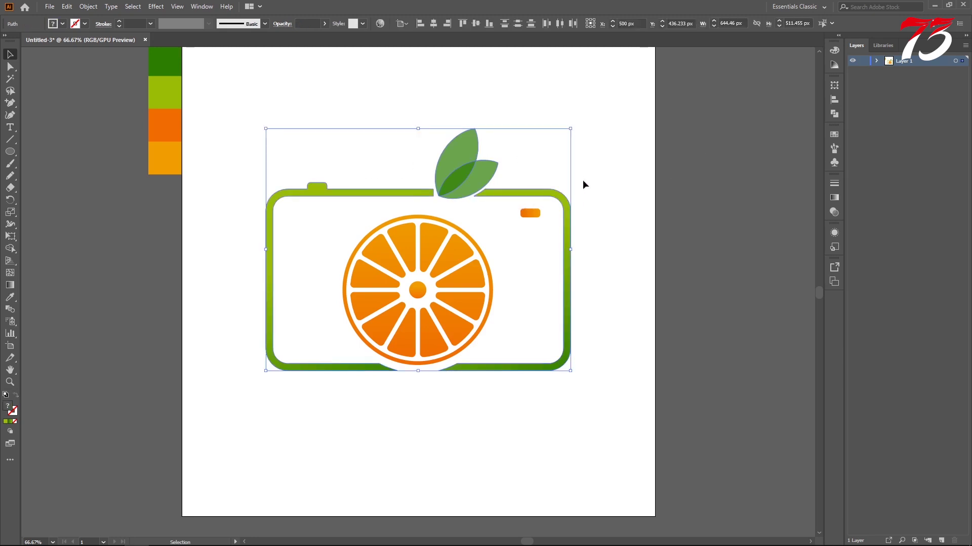
left_click_drag(420, 131, 420, 143)
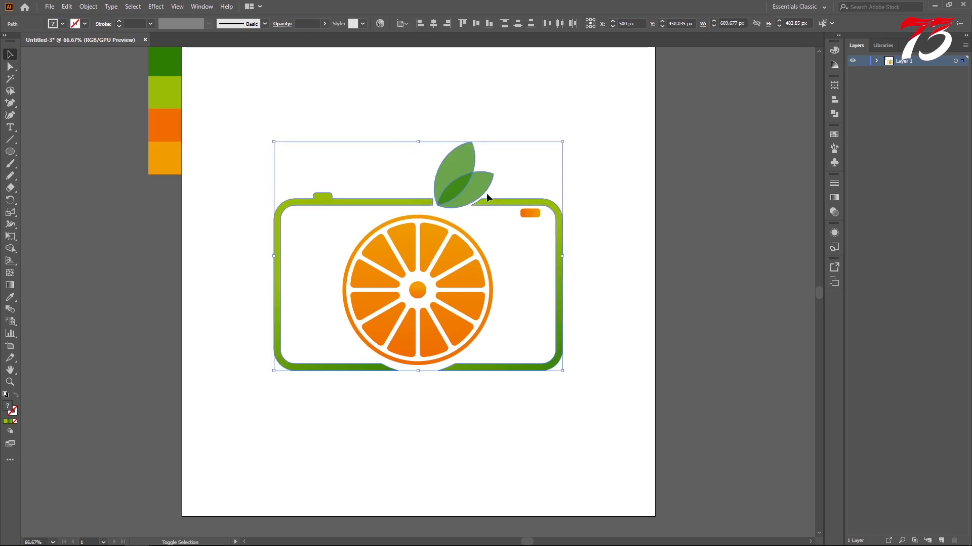
left_click(612, 247)
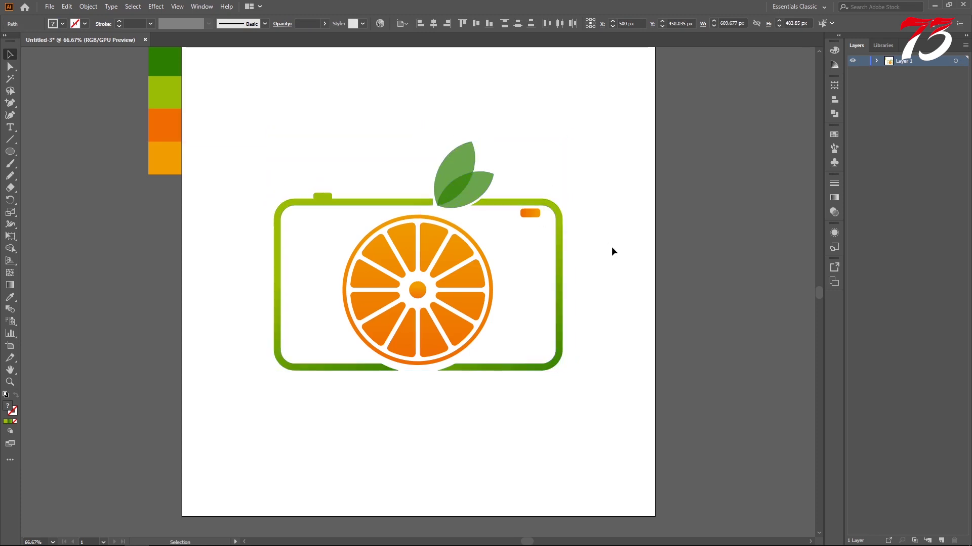
- Shift the camera outline with its shutter button and leaves slightly up, and move the orange viewfinder down and inward from the outline's corner
left_click(510, 205)
left_click(541, 227)
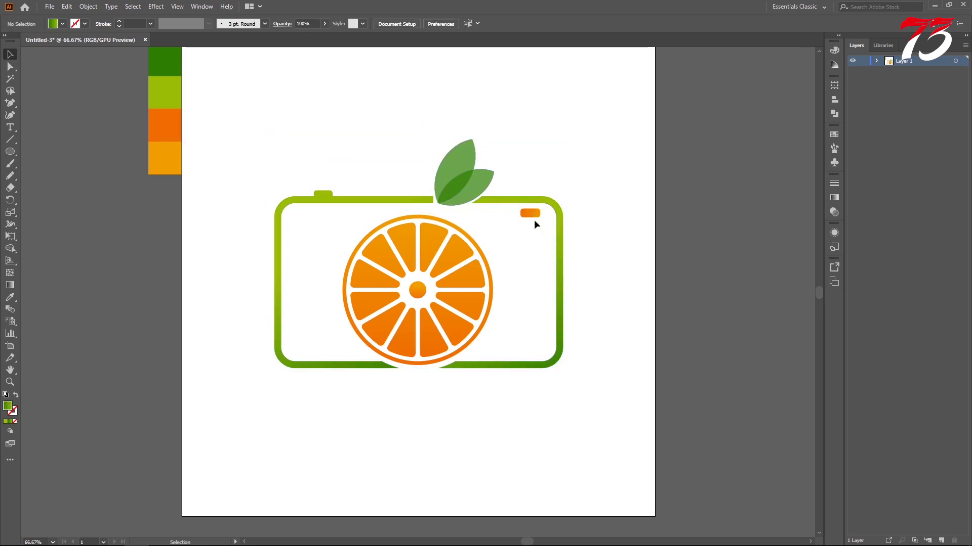
left_click_drag(528, 217, 522, 232)
left_click(590, 244)
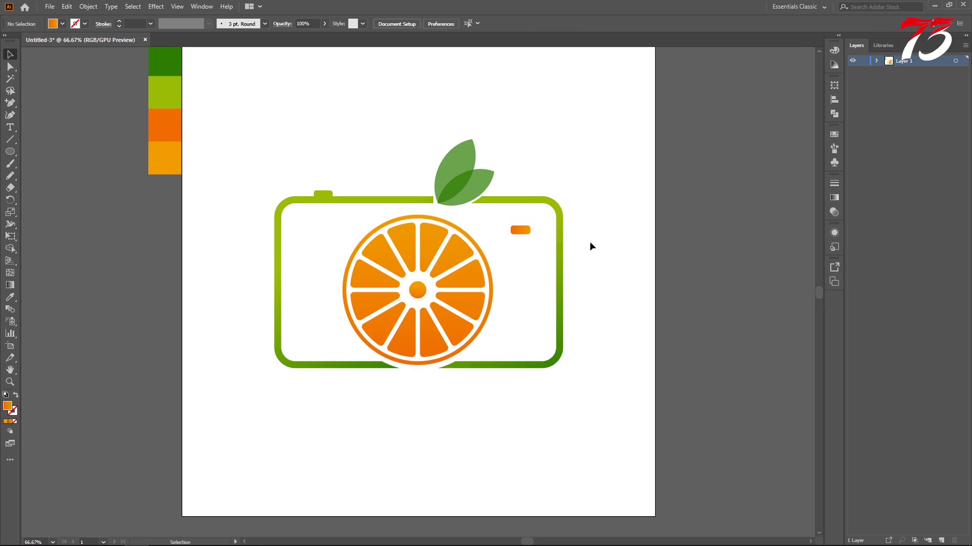